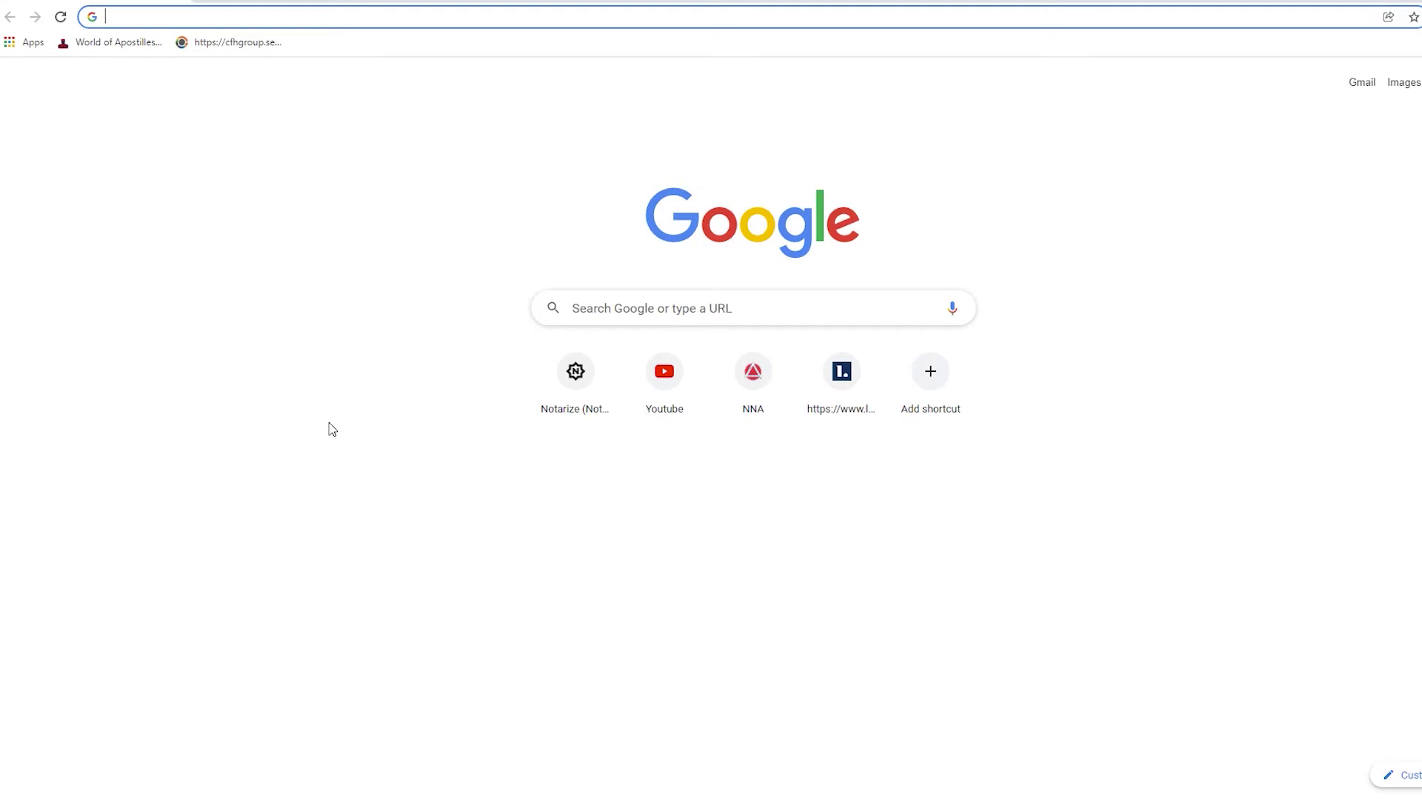
{"action": "type", "text": "www.canva.com"}
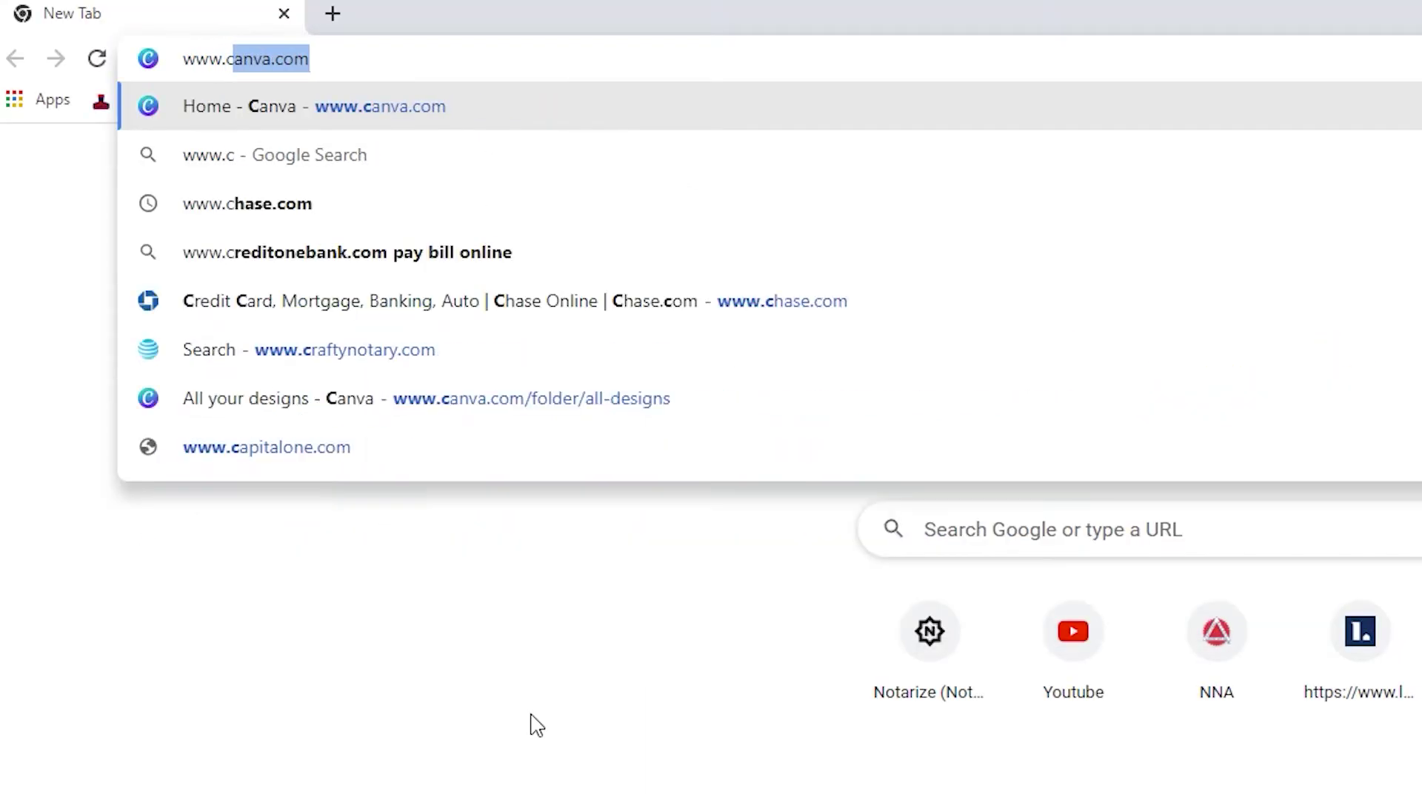
{"action": "type", "text": "a"}
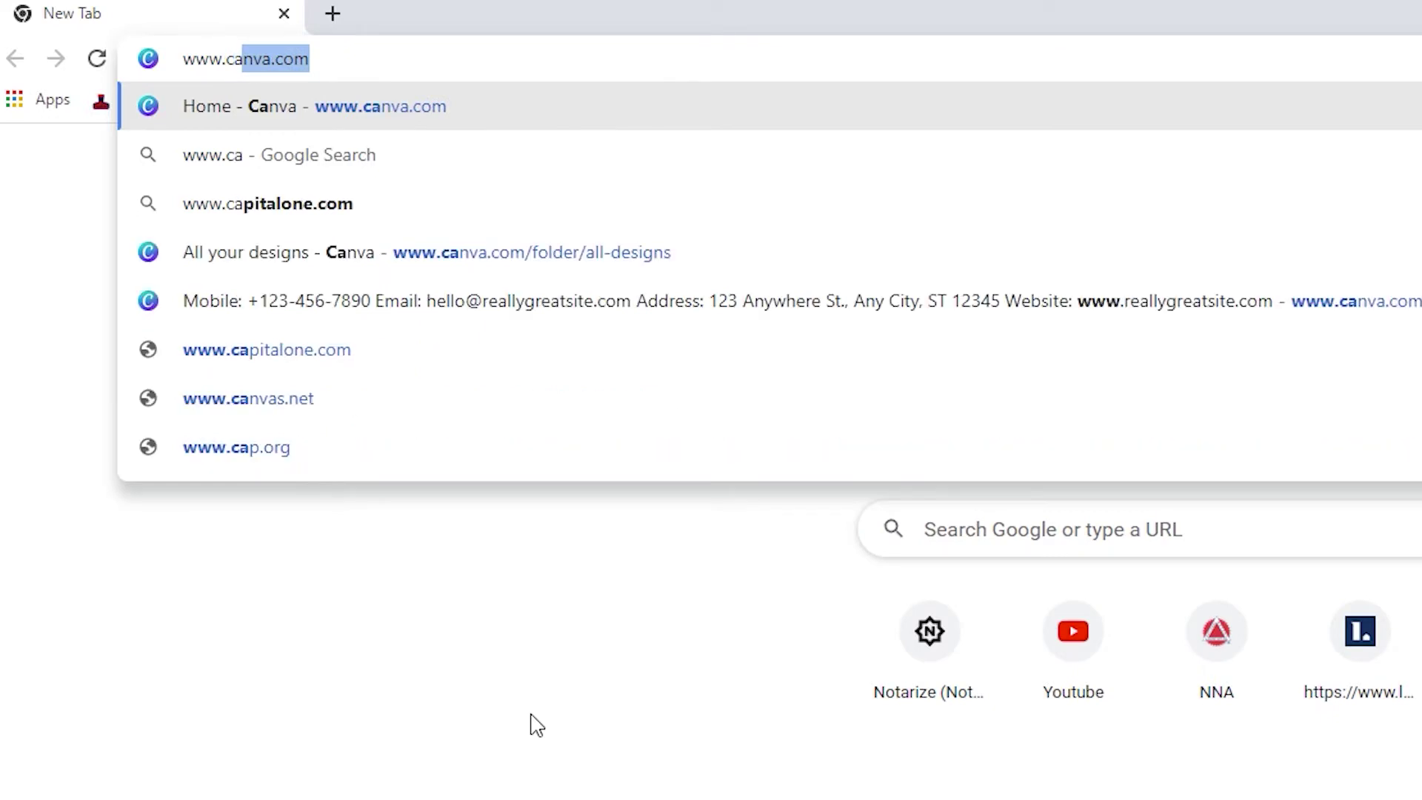
{"action": "key", "text": "Return"}
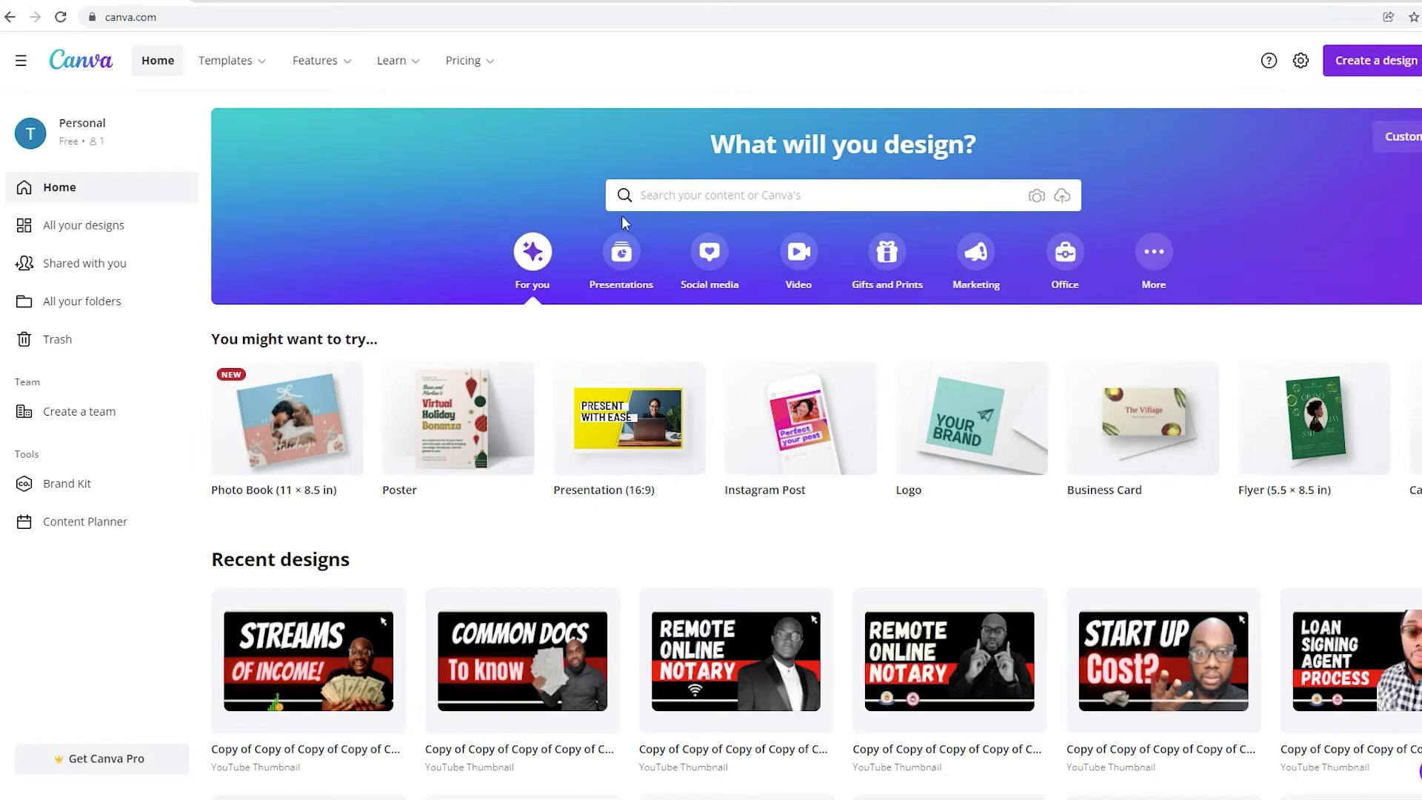
Search Canva for 'business' and start a blank Business Card (US) design.
{"action": "left_click", "coordinate": [704, 197]}
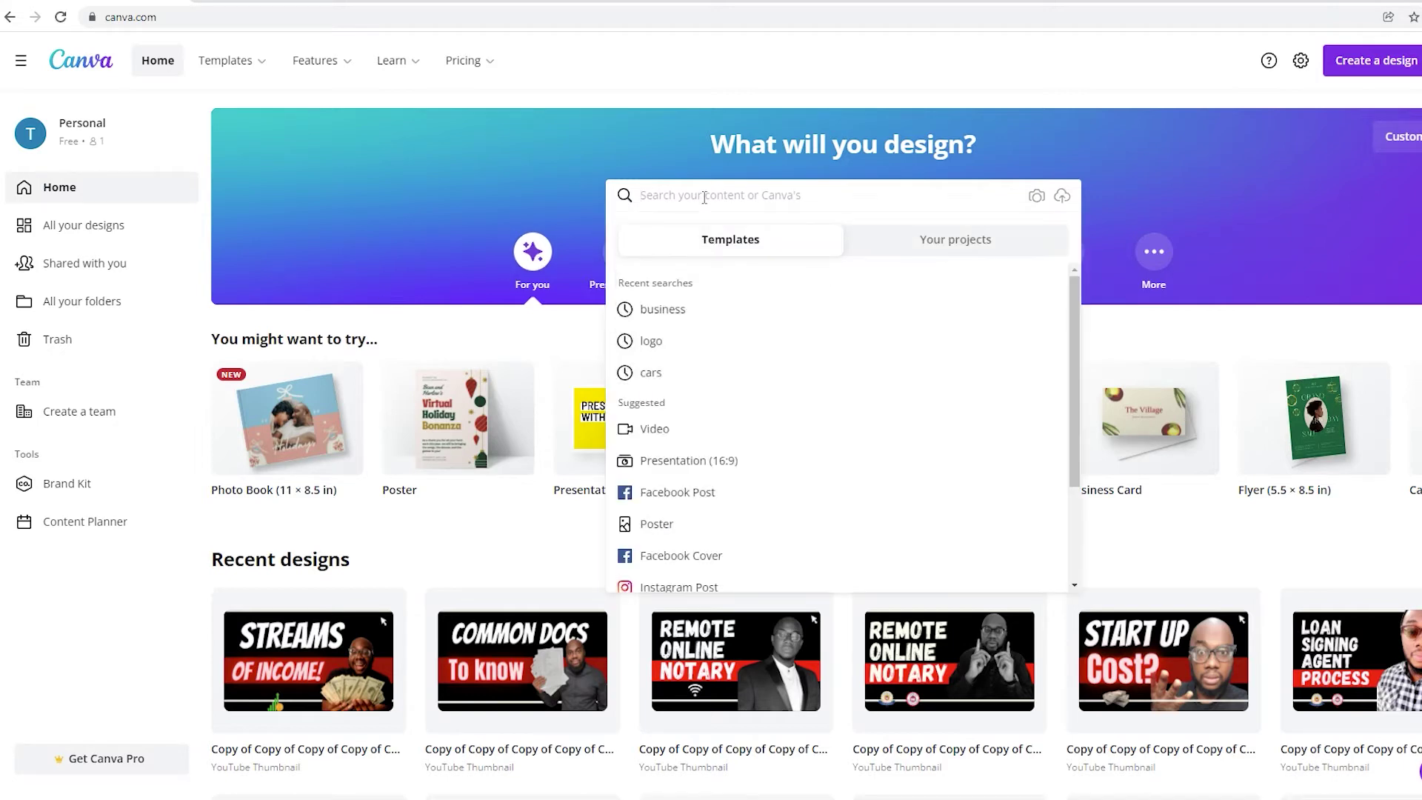
{"action": "type", "text": "bus"}
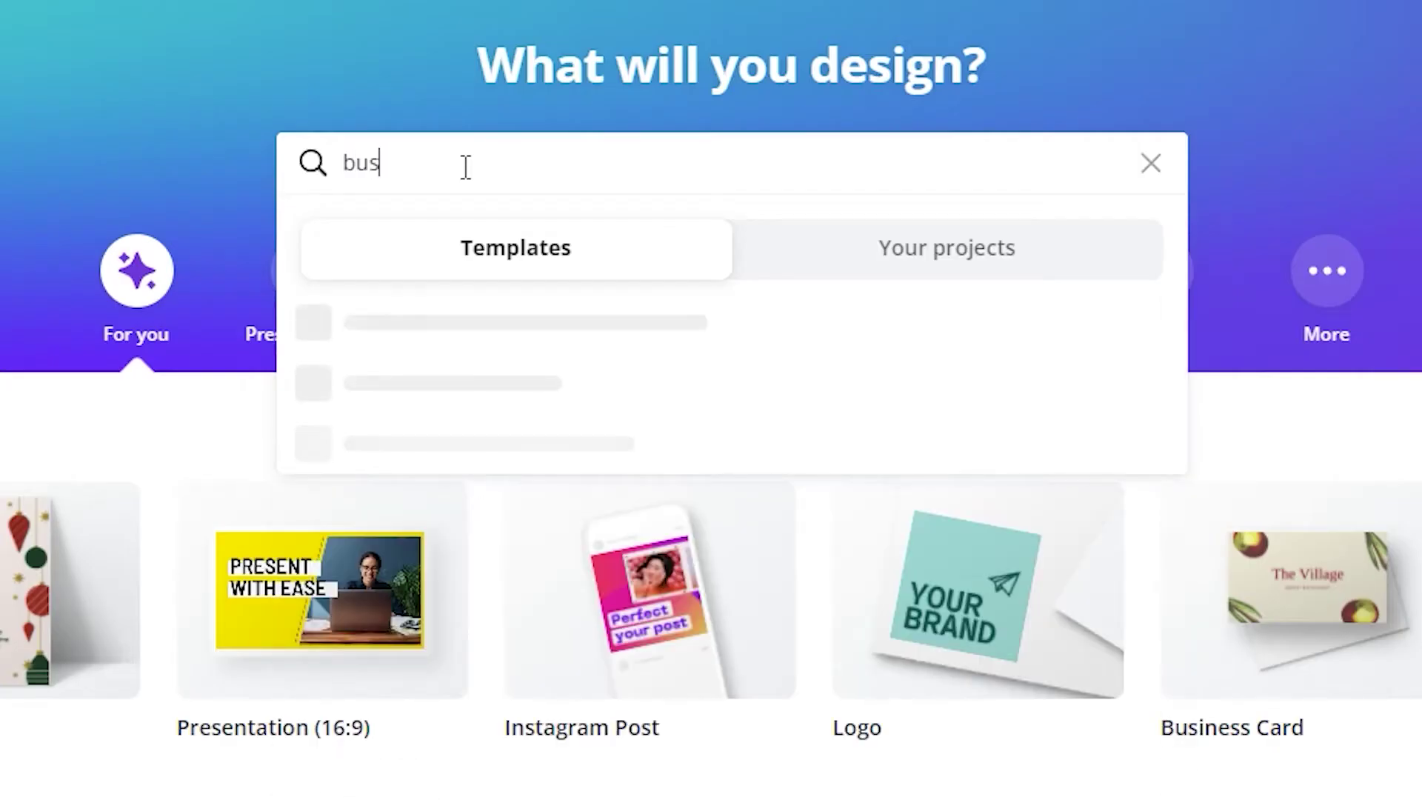
{"action": "type", "text": "iness"}
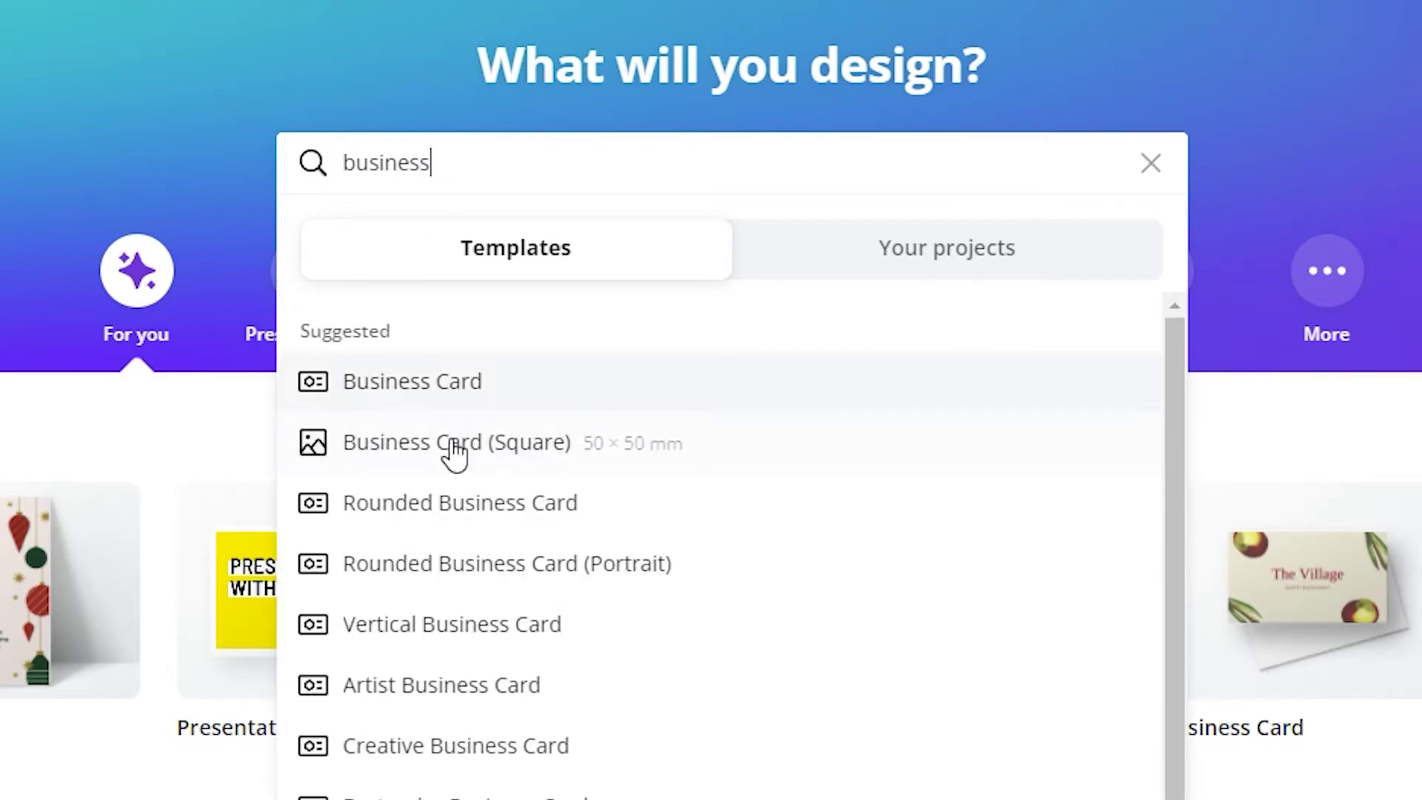
{"action": "left_click", "coordinate": [431, 406]}
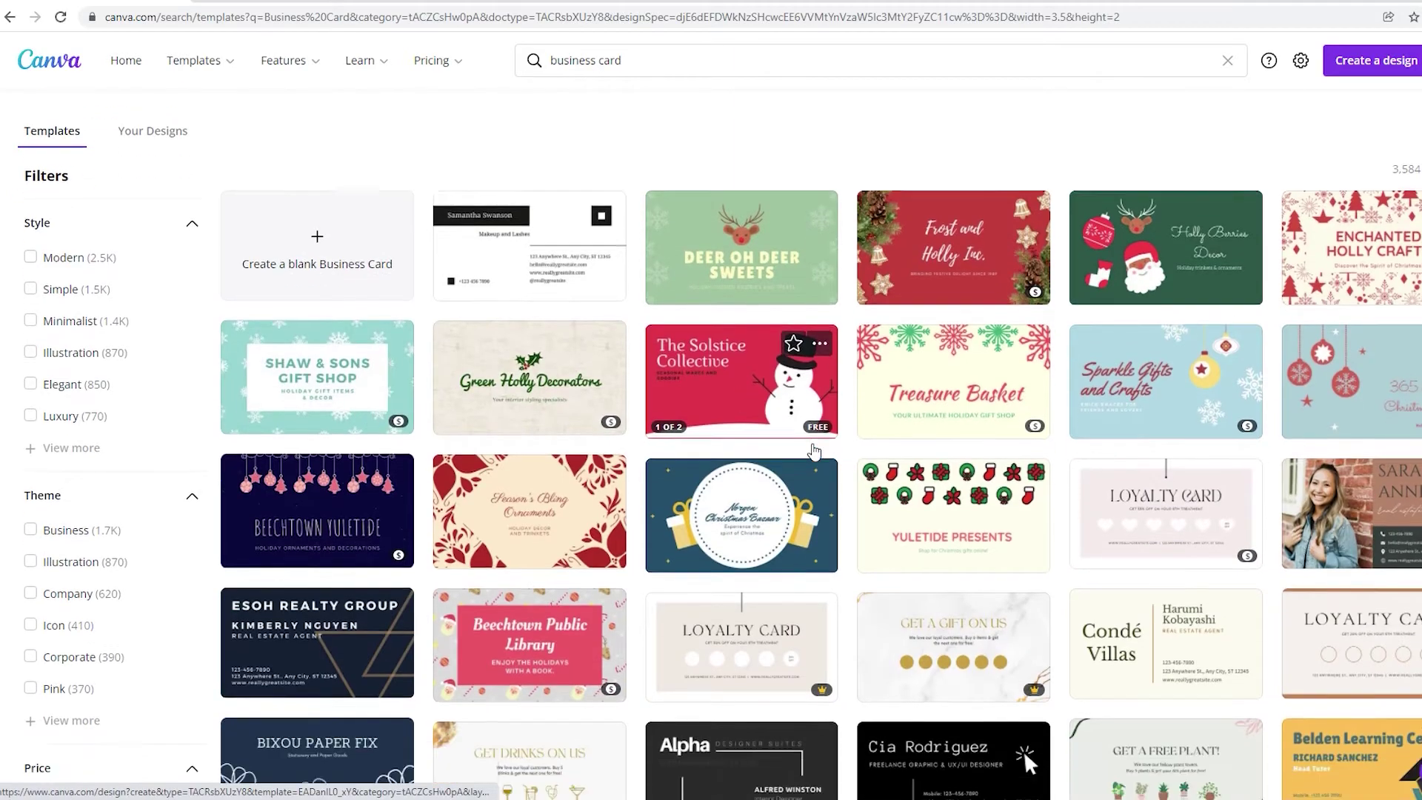
{"action": "scroll", "coordinate": [814, 451], "scroll_direction": "down", "scroll_amount": 15}
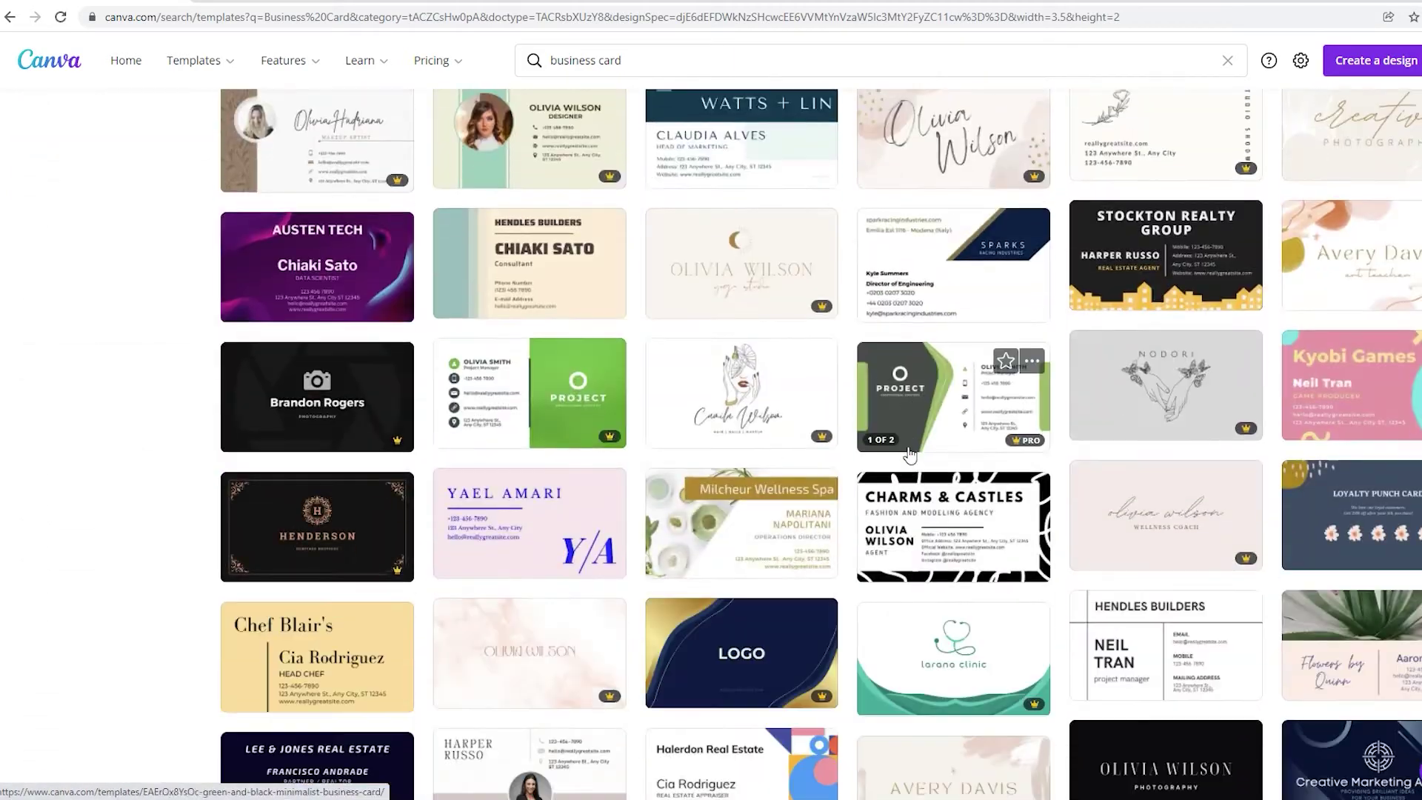
{"action": "scroll", "coordinate": [909, 454], "scroll_direction": "down", "scroll_amount": 10}
{"action": "scroll", "coordinate": [859, 470], "scroll_direction": "up", "scroll_amount": 7}
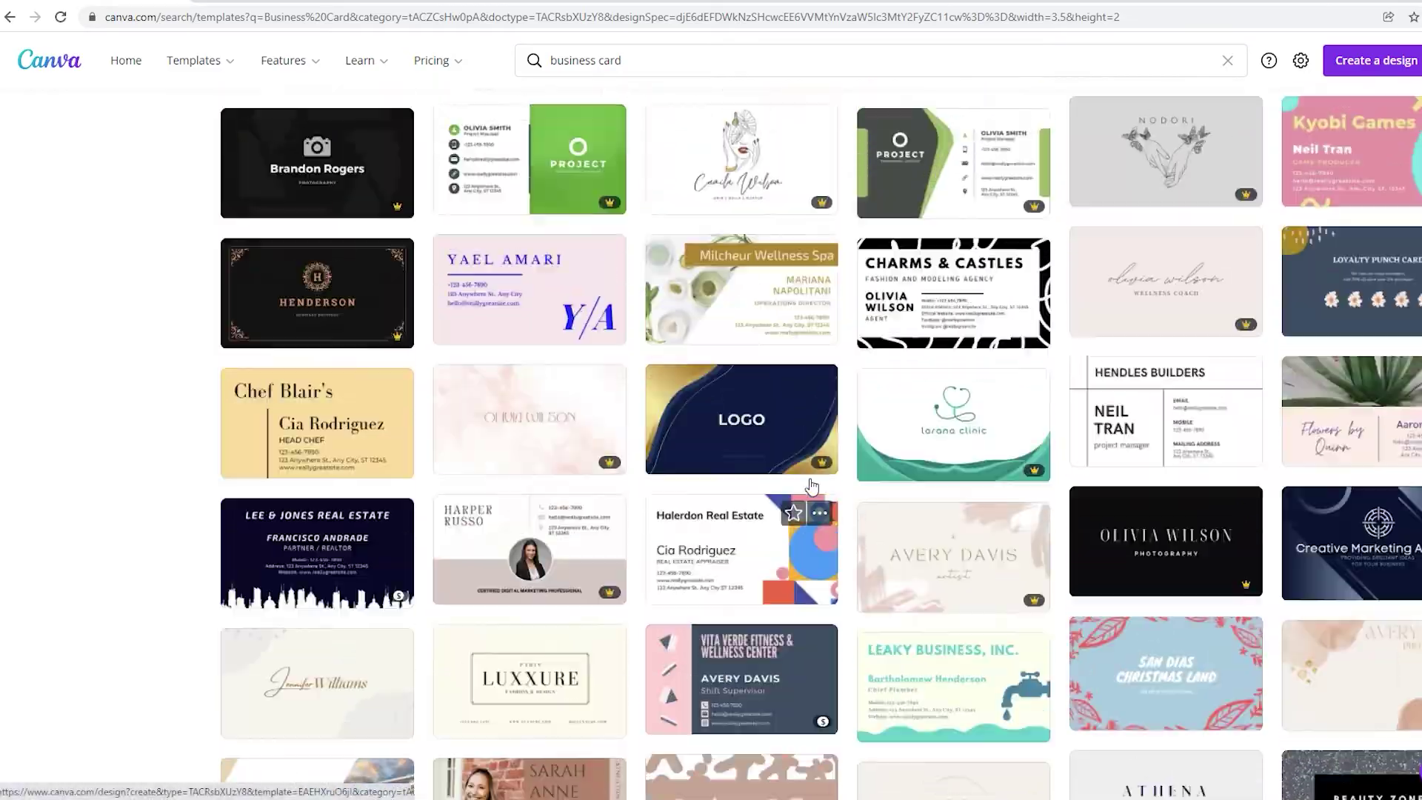
{"action": "scroll", "coordinate": [812, 486], "scroll_direction": "up", "scroll_amount": 15}
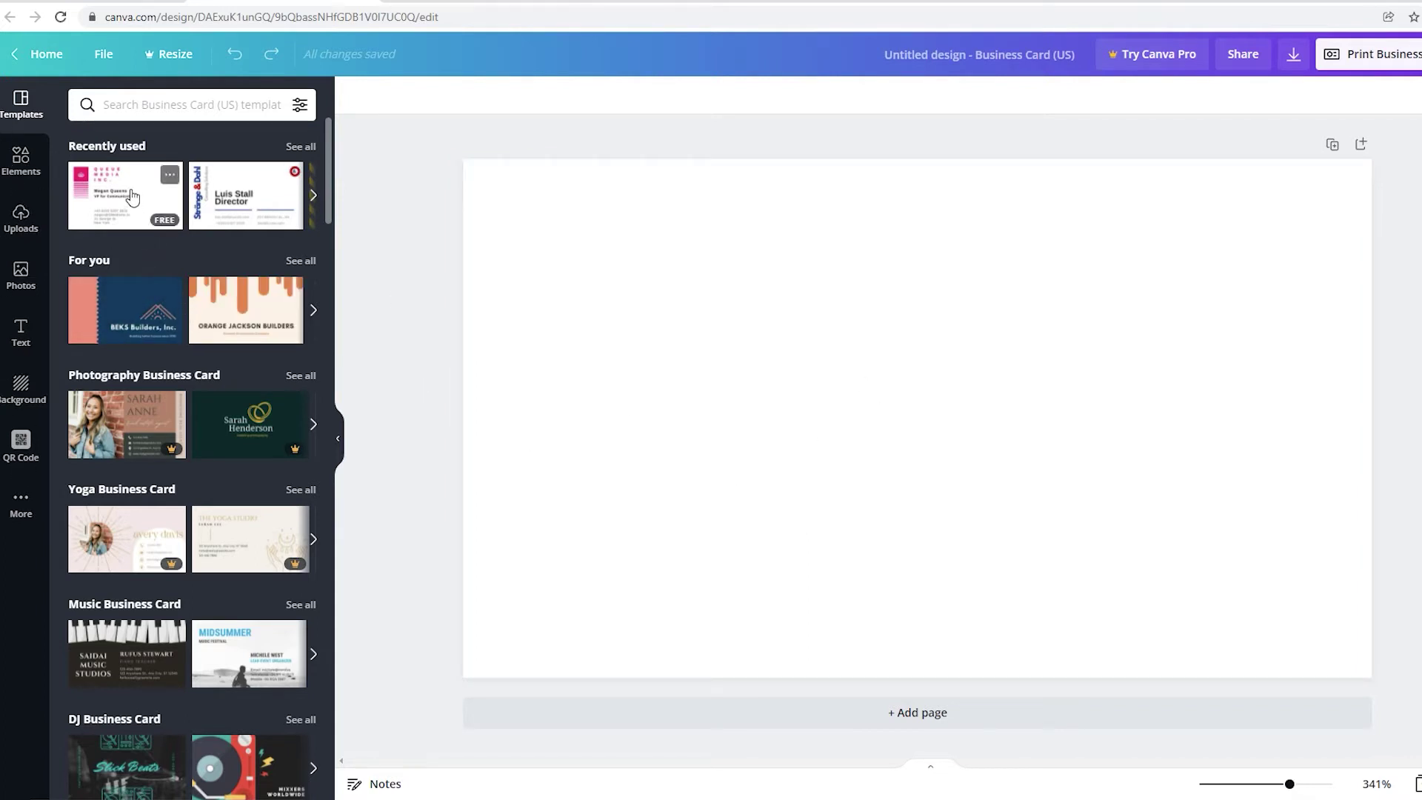
Scroll the templates and apply the black Caberlee Real Estate corporate template.
{"action": "scroll", "coordinate": [190, 382], "scroll_direction": "down", "scroll_amount": 2}
{"action": "scroll", "coordinate": [190, 382], "scroll_direction": "down", "scroll_amount": 5}
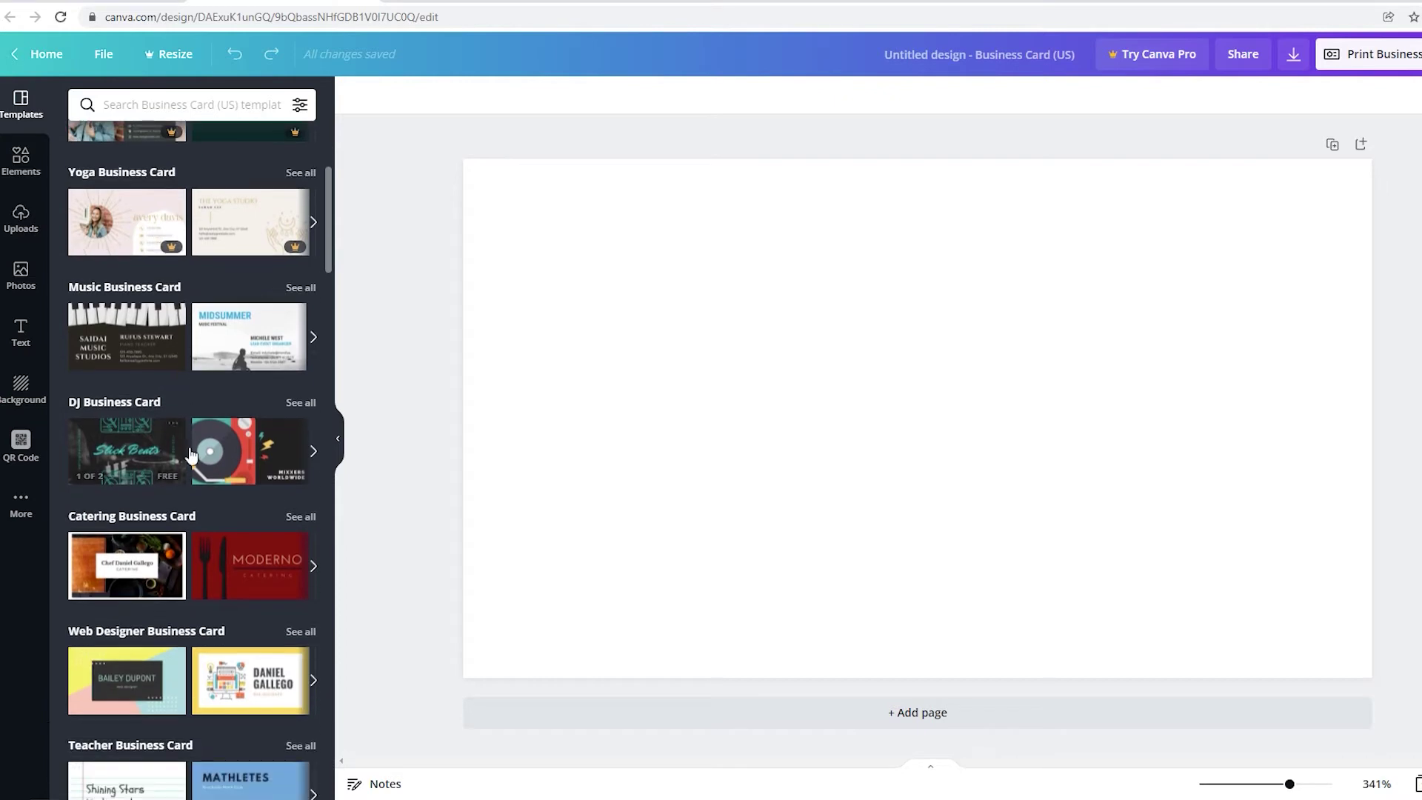
{"action": "scroll", "coordinate": [185, 453], "scroll_direction": "down", "scroll_amount": 7}
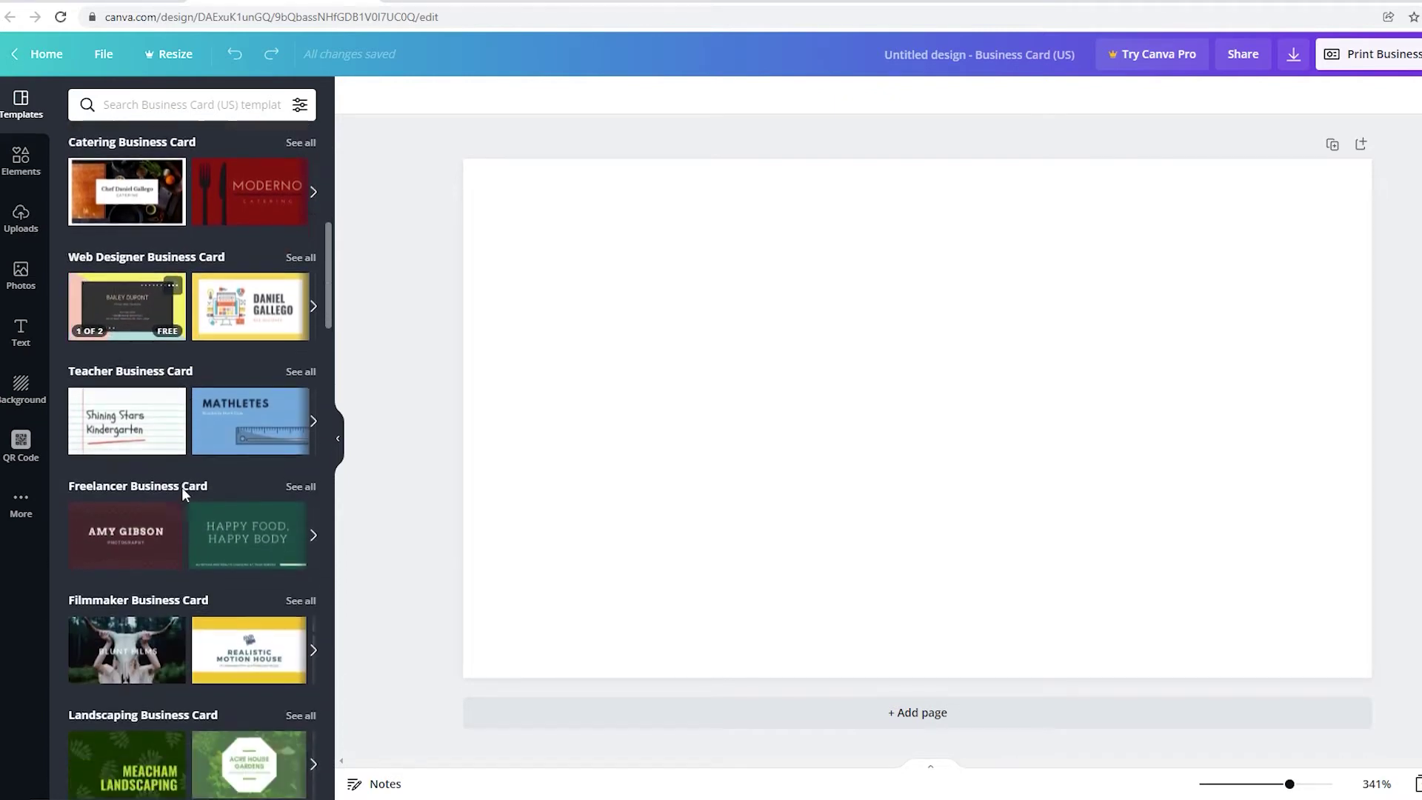
{"action": "scroll", "coordinate": [190, 548], "scroll_direction": "down", "scroll_amount": 2}
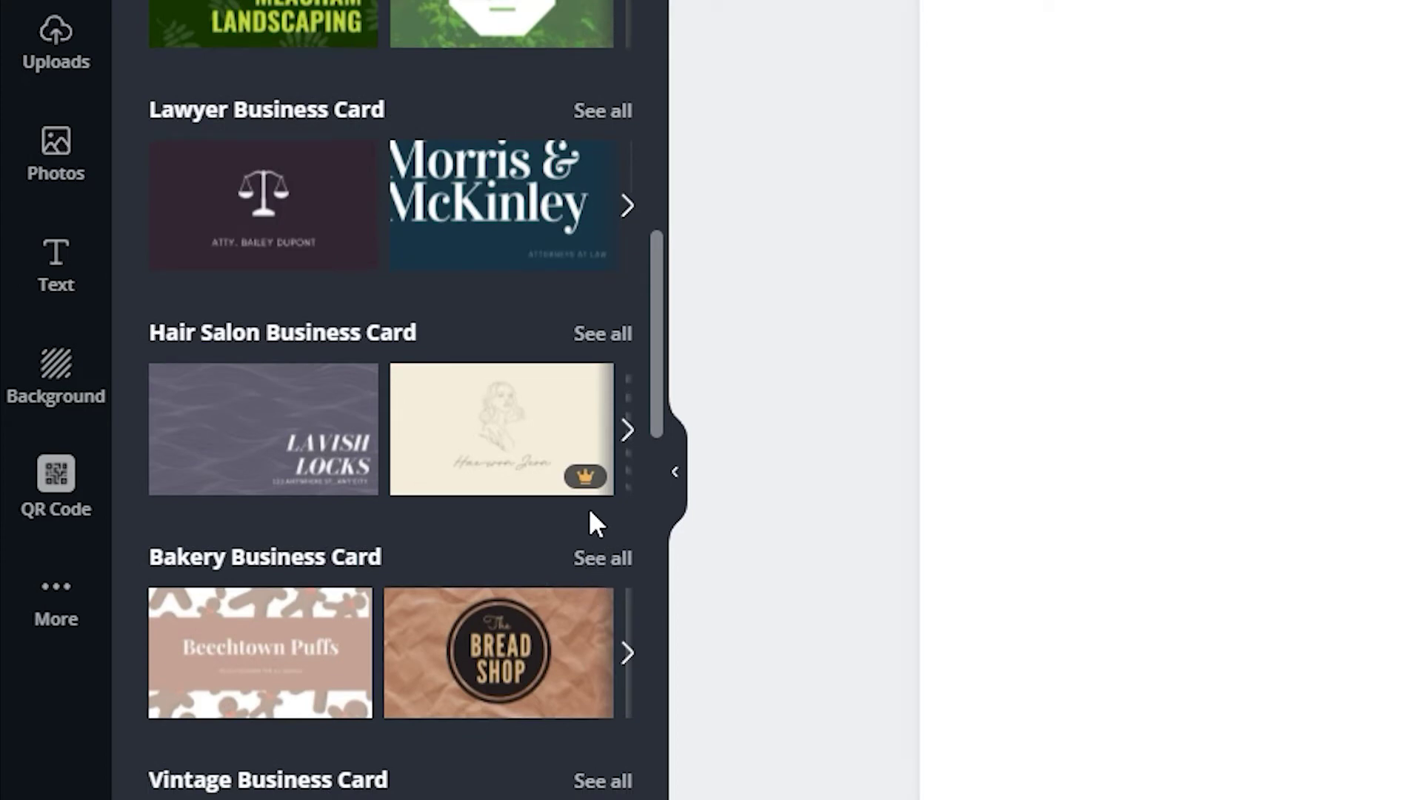
{"action": "mouse_move", "coordinate": [597, 492]}
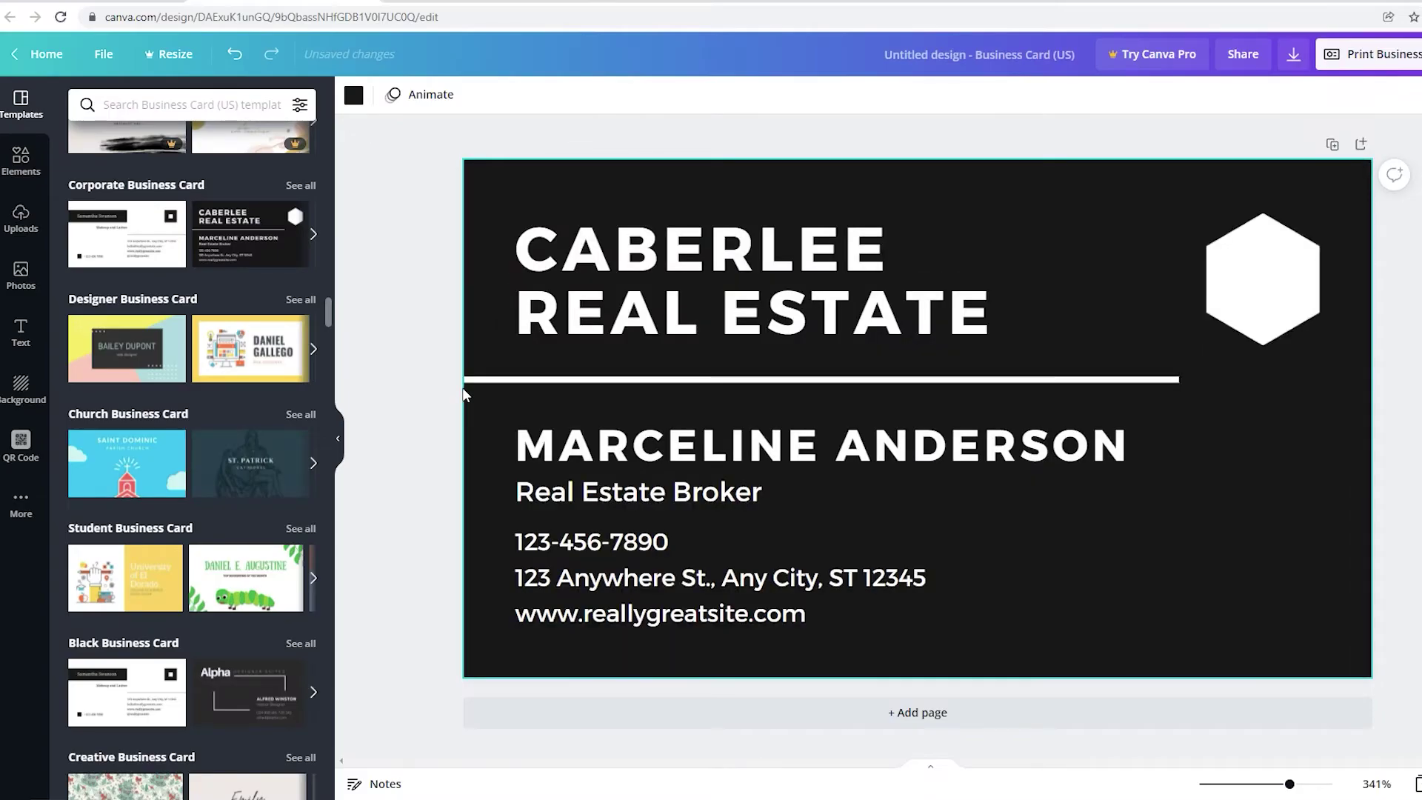
Replace the CABERLEE REAL ESTATE headline with MIAMI NOTARY.
{"action": "left_click", "coordinate": [748, 297]}
{"action": "left_click", "coordinate": [1412, 438]}
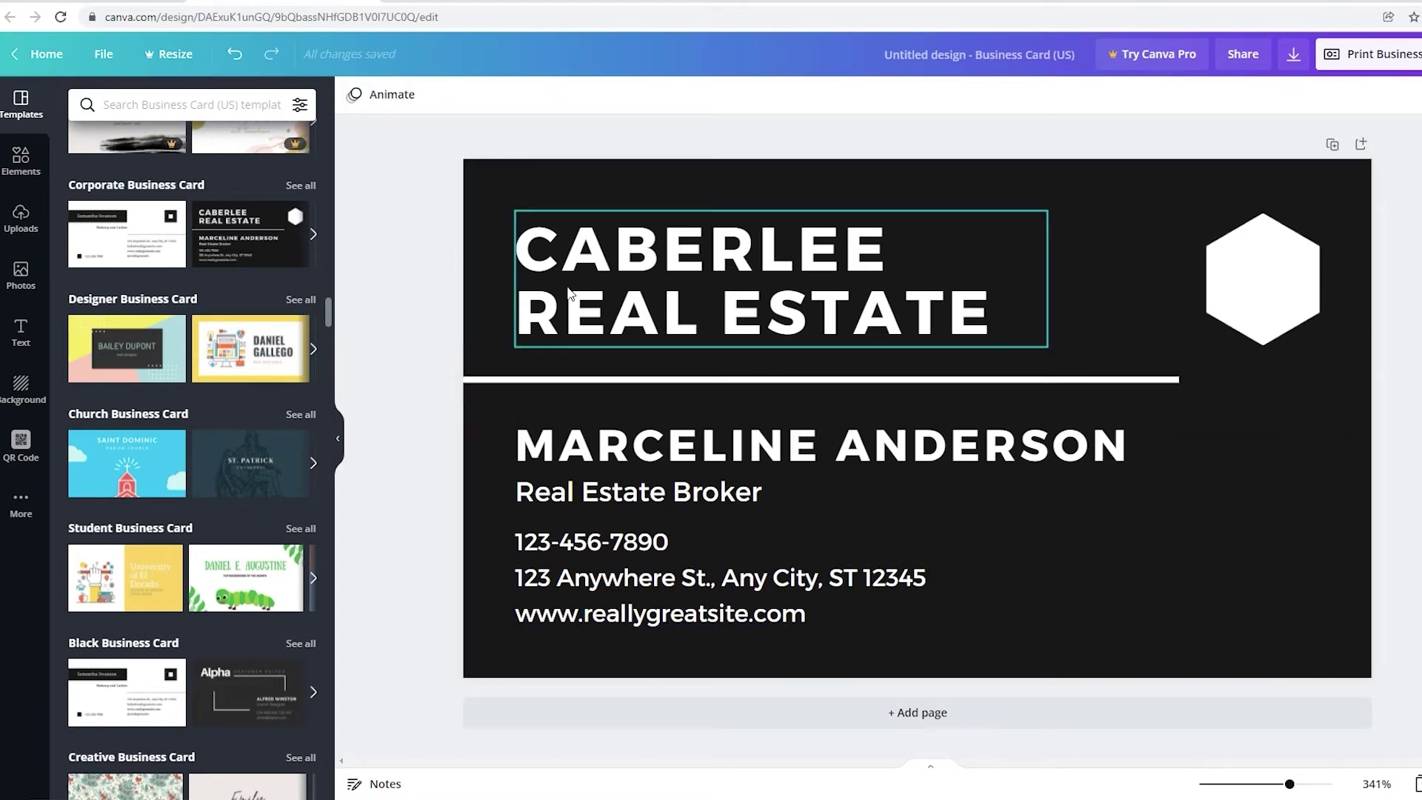
{"action": "left_click", "coordinate": [898, 335]}
{"action": "left_click", "coordinate": [997, 335]}
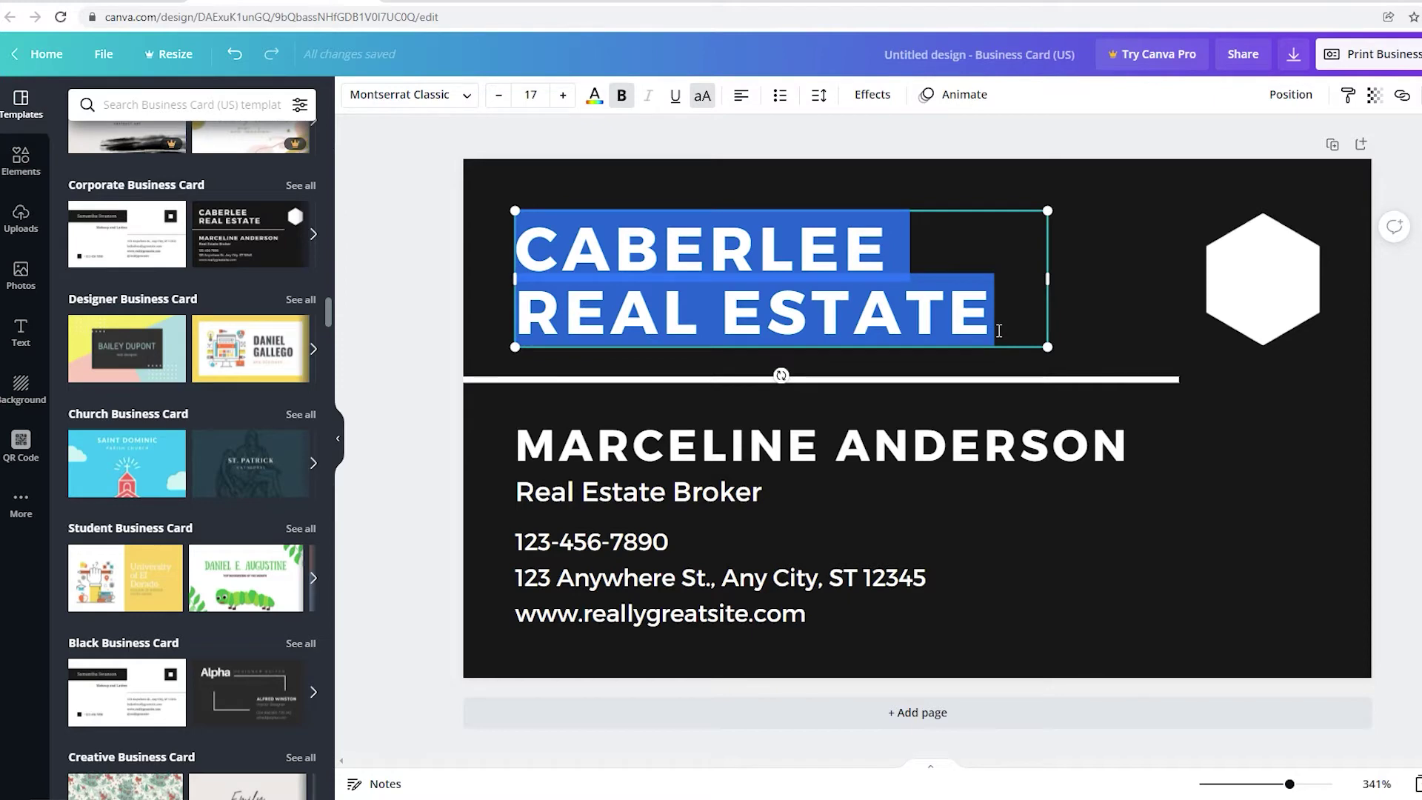
{"action": "type", "text": "MIAM"}
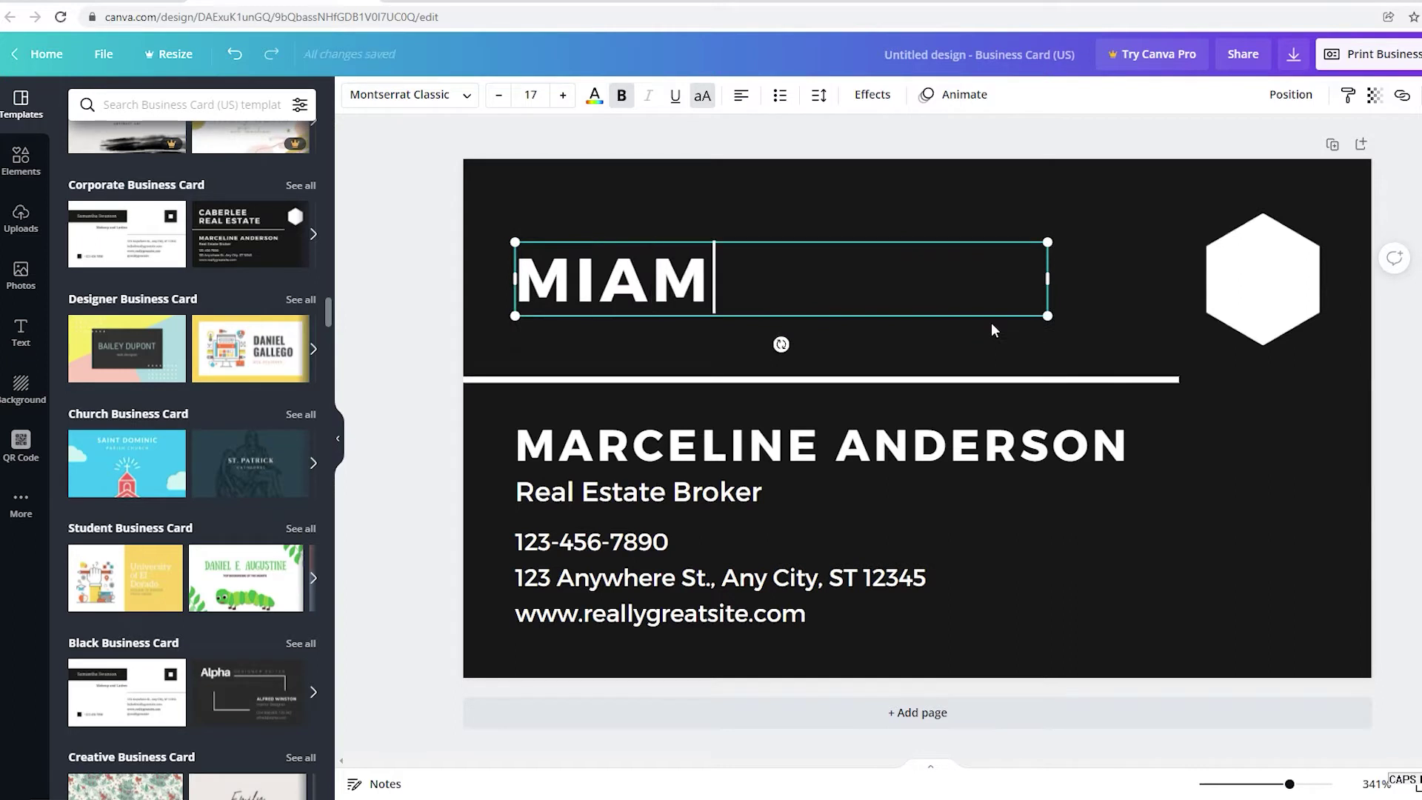
{"action": "type", "text": "I NOTAR"}
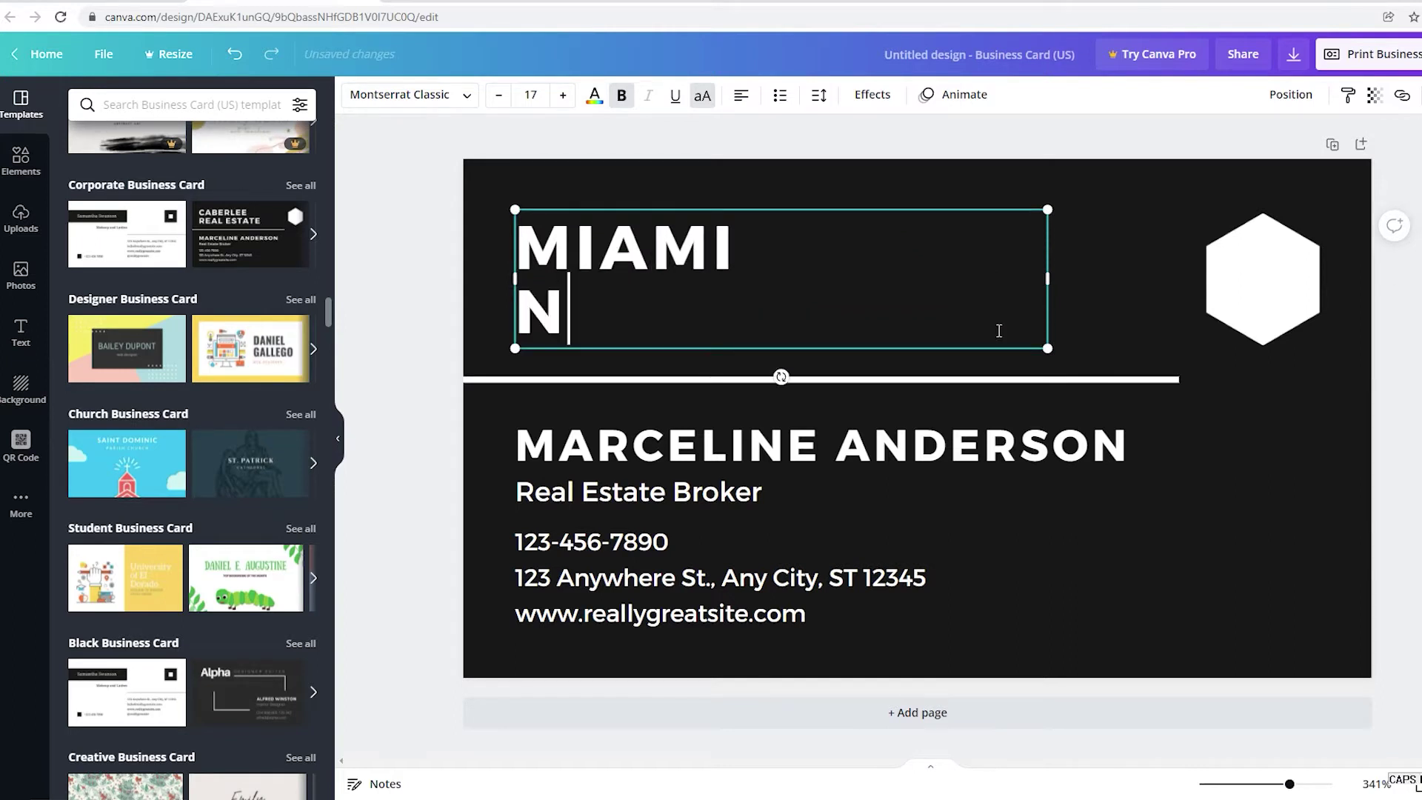
{"action": "type", "text": "Y"}
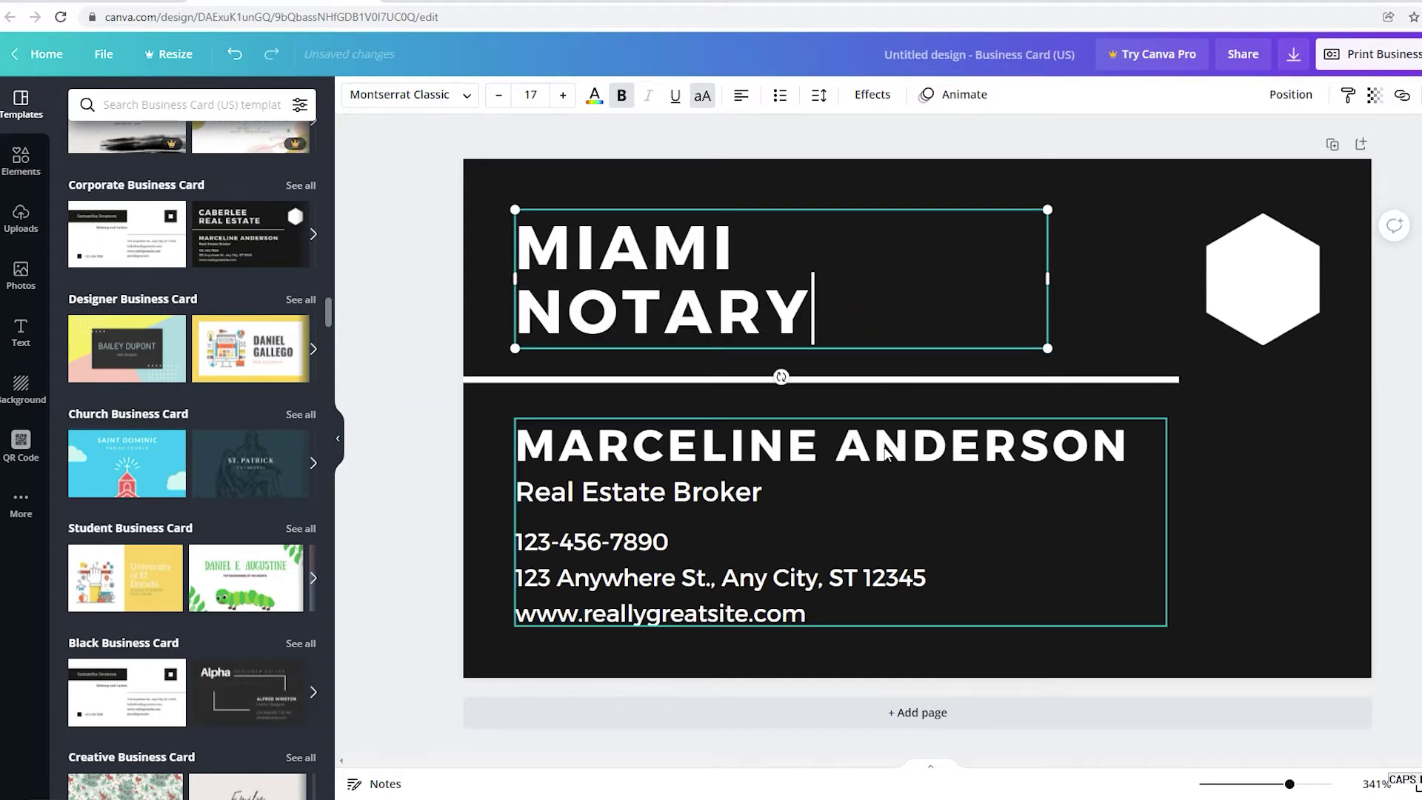
Change the name line to the notary's name and the title to Notary Public.
{"action": "left_click", "coordinate": [851, 448]}
{"action": "double_click", "coordinate": [854, 456]}
{"action": "triple_click", "coordinate": [918, 468]}
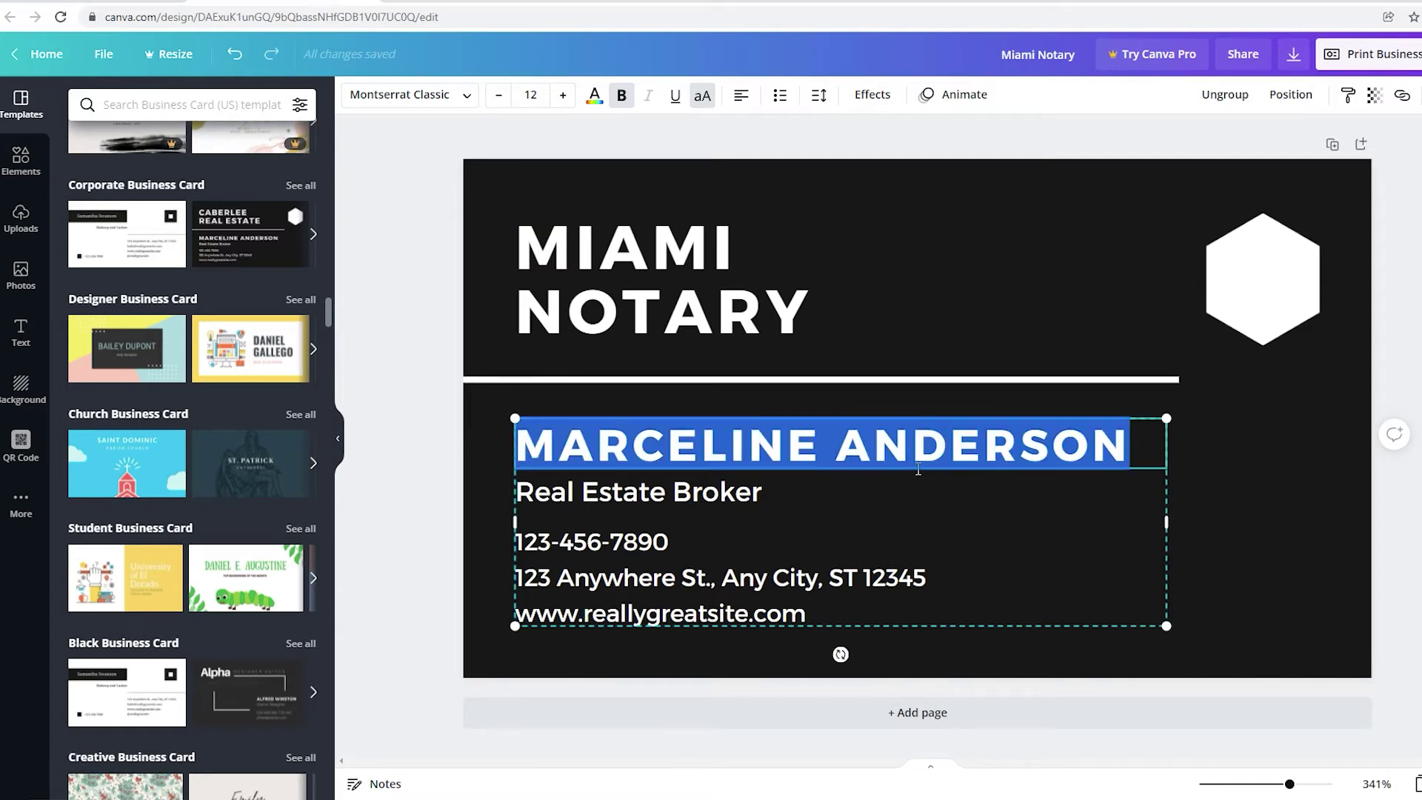
{"action": "type", "text": "ED"}
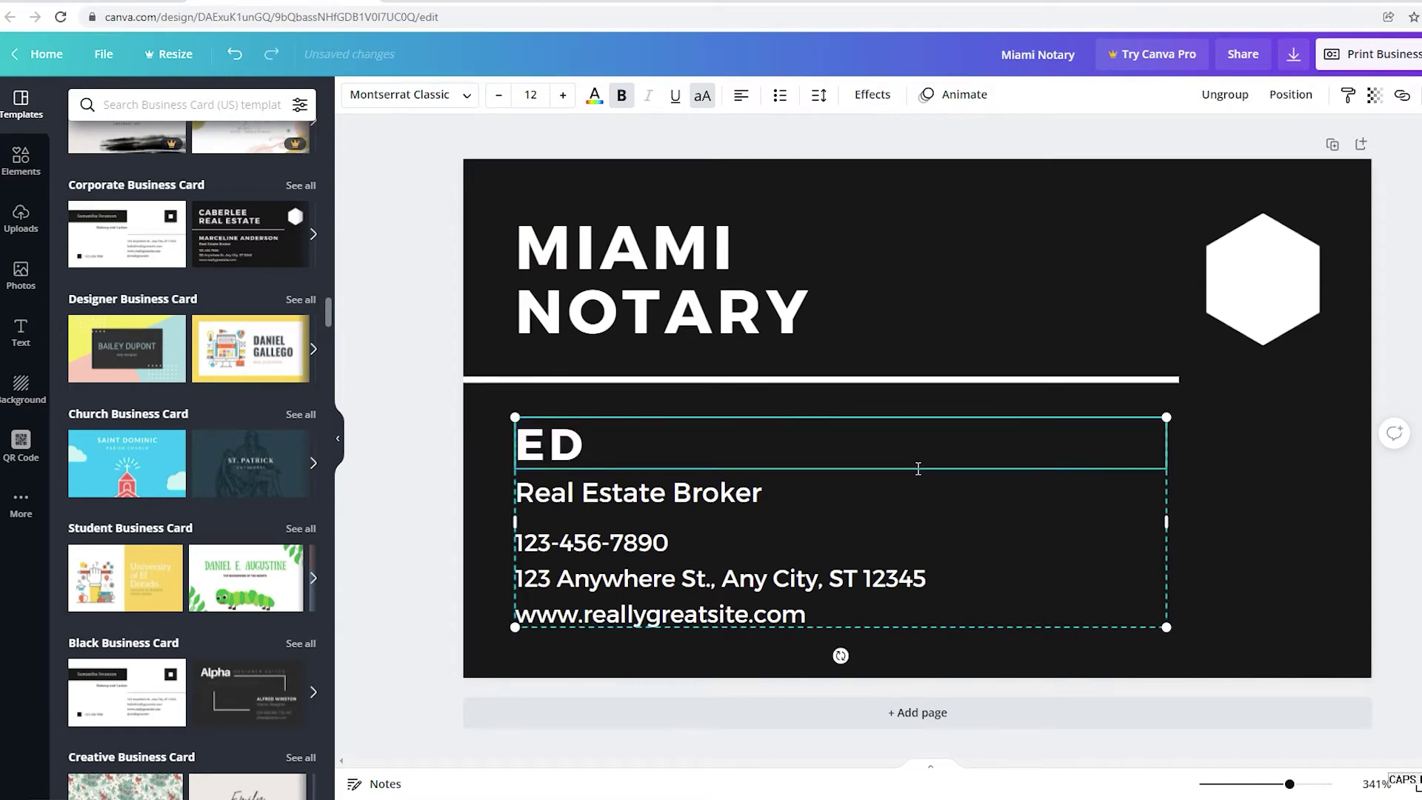
{"action": "type", "text": "GY"}
{"action": "triple_click", "coordinate": [745, 496]}
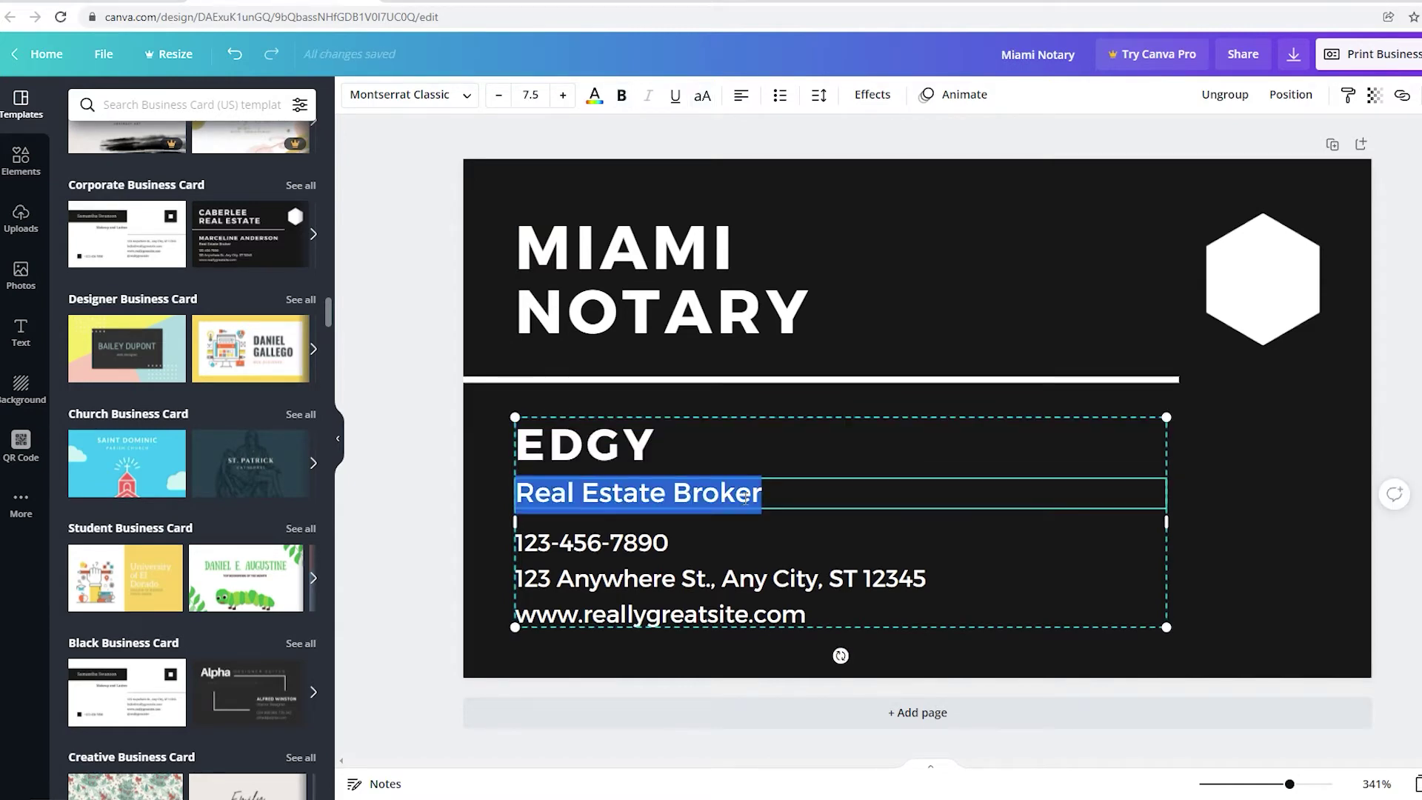
{"action": "type", "text": "N"}
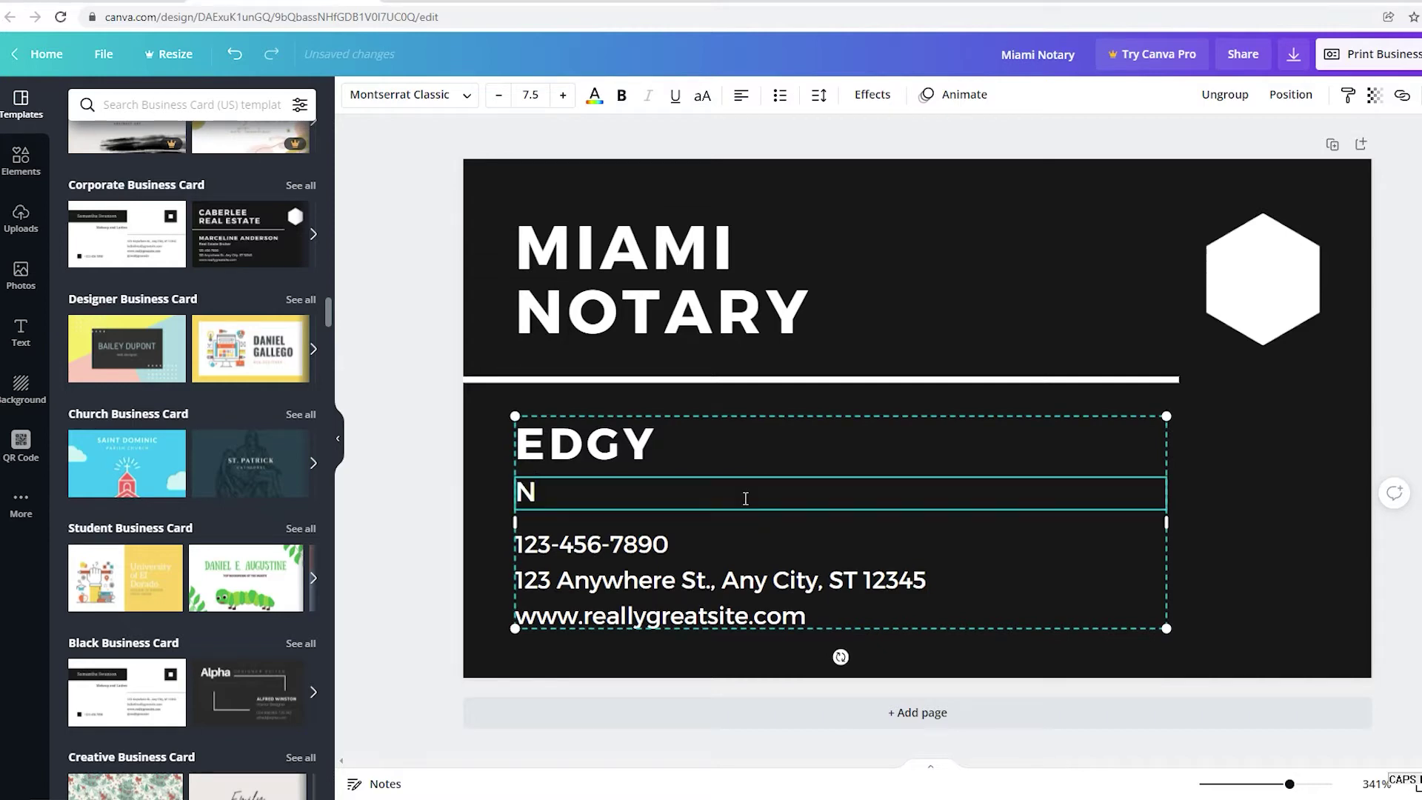
{"action": "type", "text": "otary"}
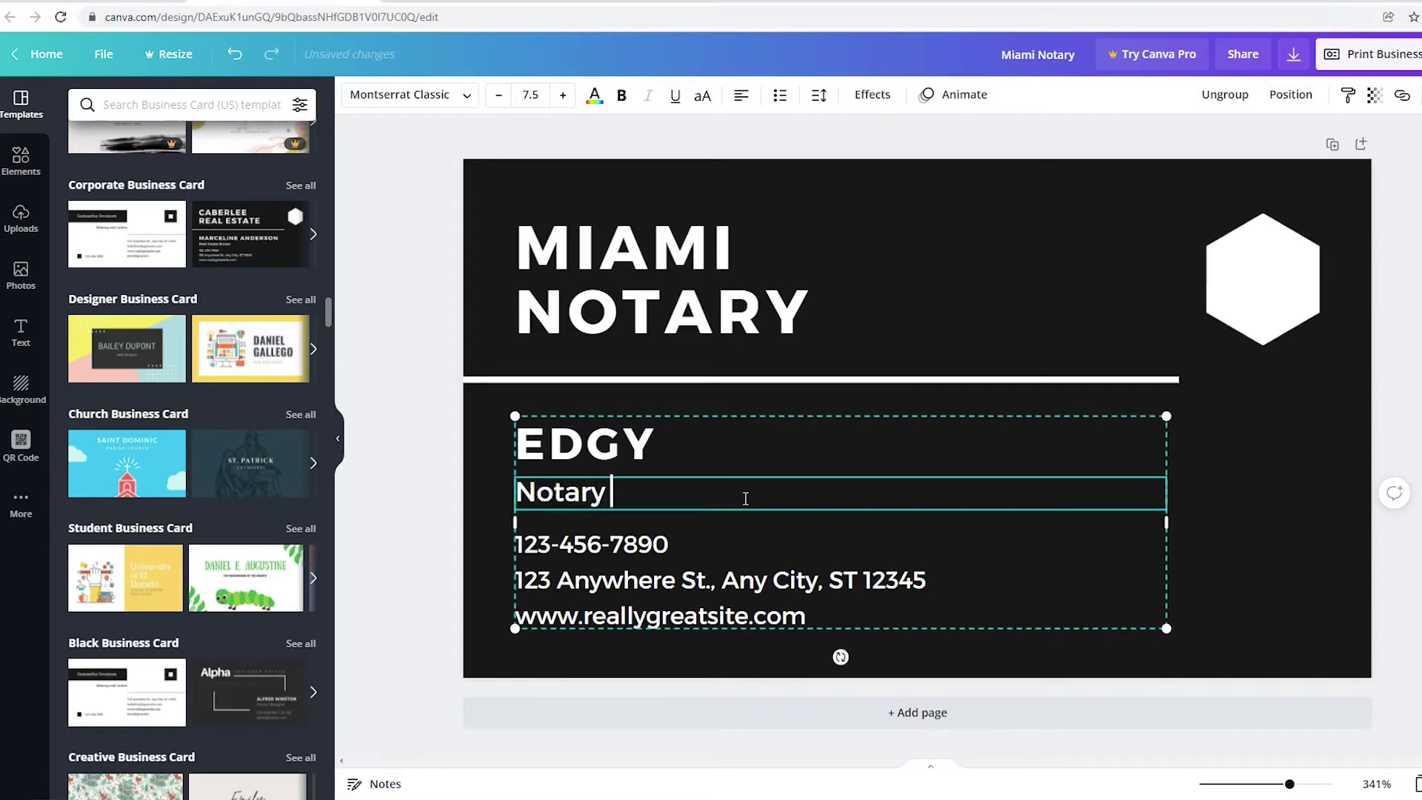
{"action": "key", "text": "Caps_Lock"}
{"action": "type", "text": "Public"}
Replace the sample phone number with the notary's new phone number.
{"action": "left_click", "coordinate": [587, 552]}
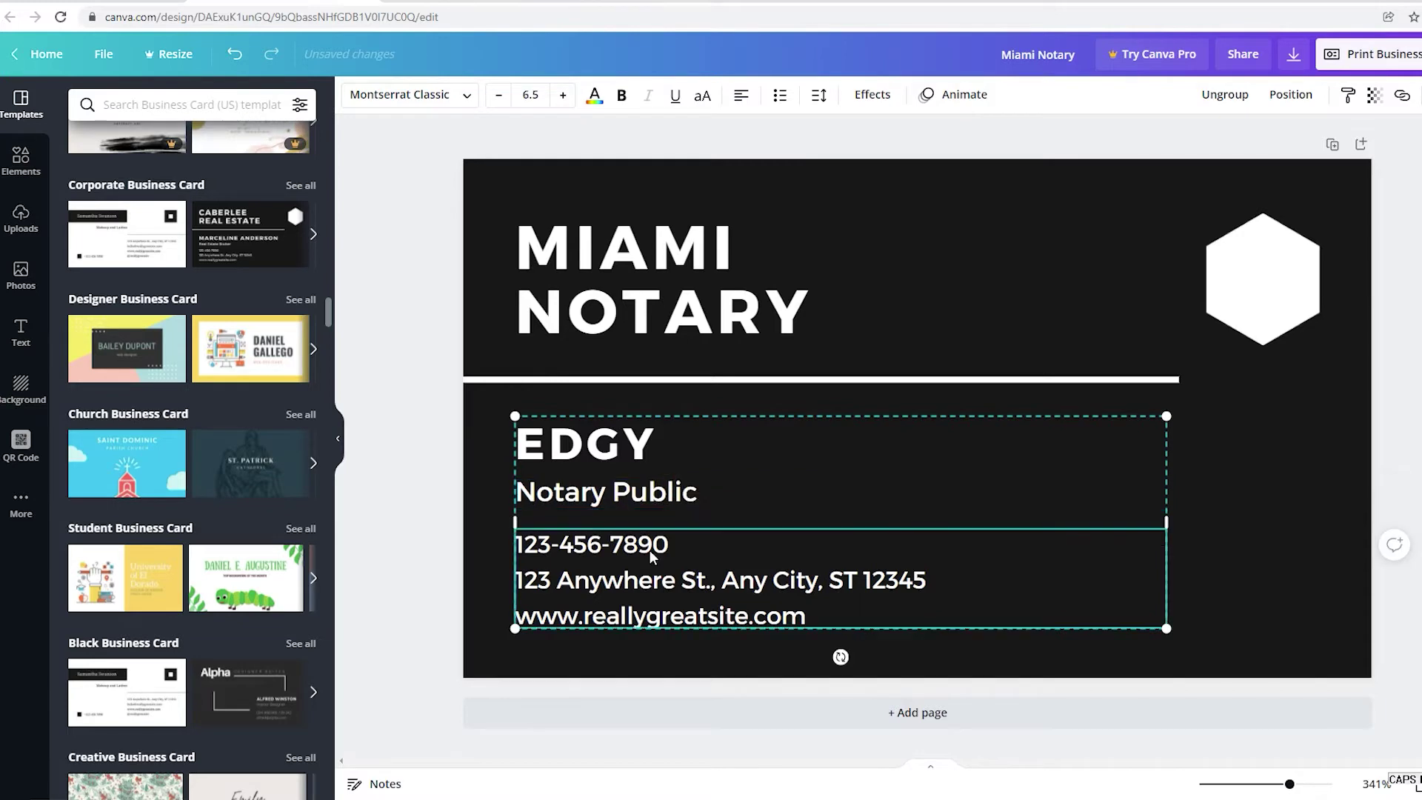
{"action": "left_click", "coordinate": [587, 552]}
{"action": "left_click", "coordinate": [565, 552]}
{"action": "key", "text": "BackSpace"}
{"action": "key", "text": "BackSpace"}
{"action": "key", "text": "BackSpace"}
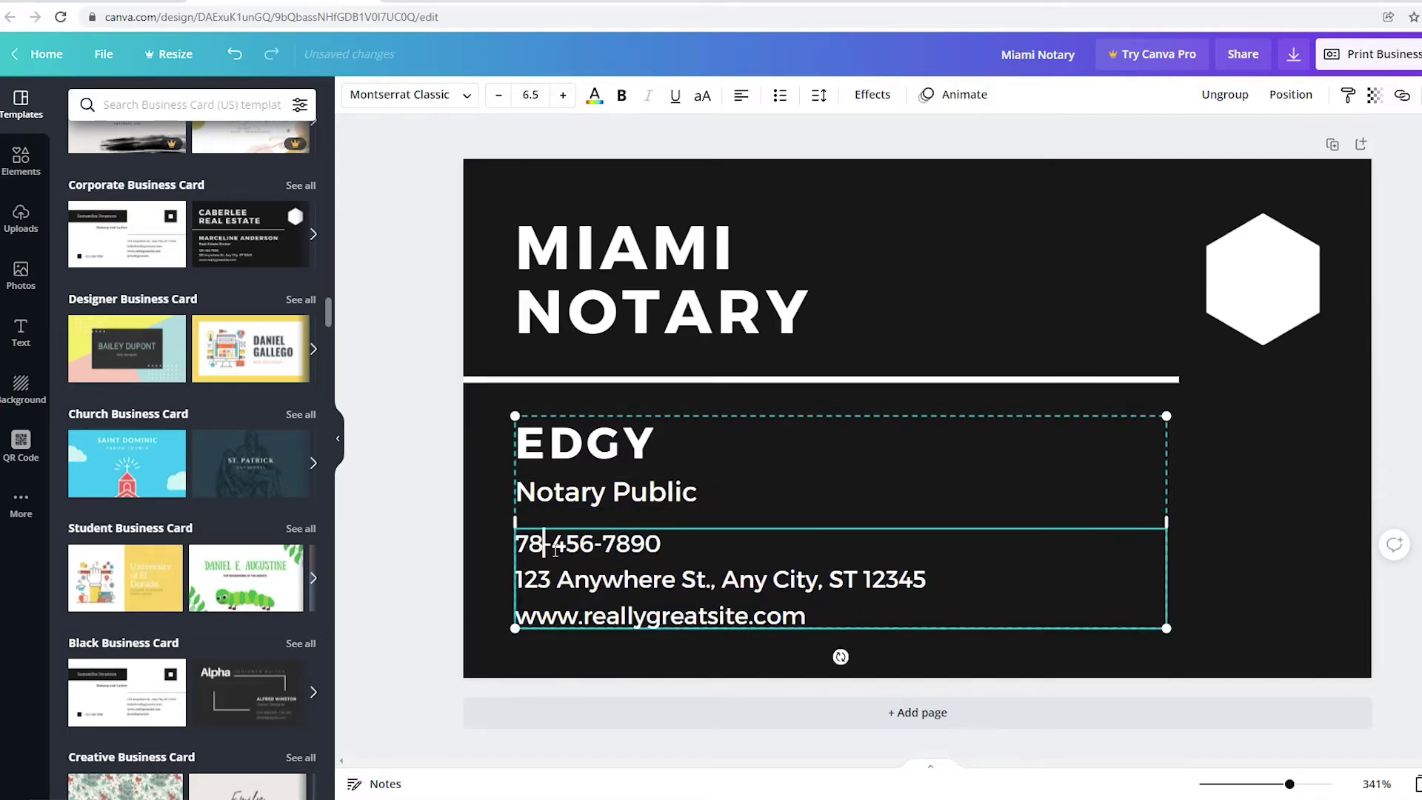
{"action": "left_click", "coordinate": [601, 552]}
{"action": "key", "text": "BackSpace"}
{"action": "key", "text": "BackSpace"}
{"action": "key", "text": "BackSpace"}
{"action": "key", "text": "BackSpace"}
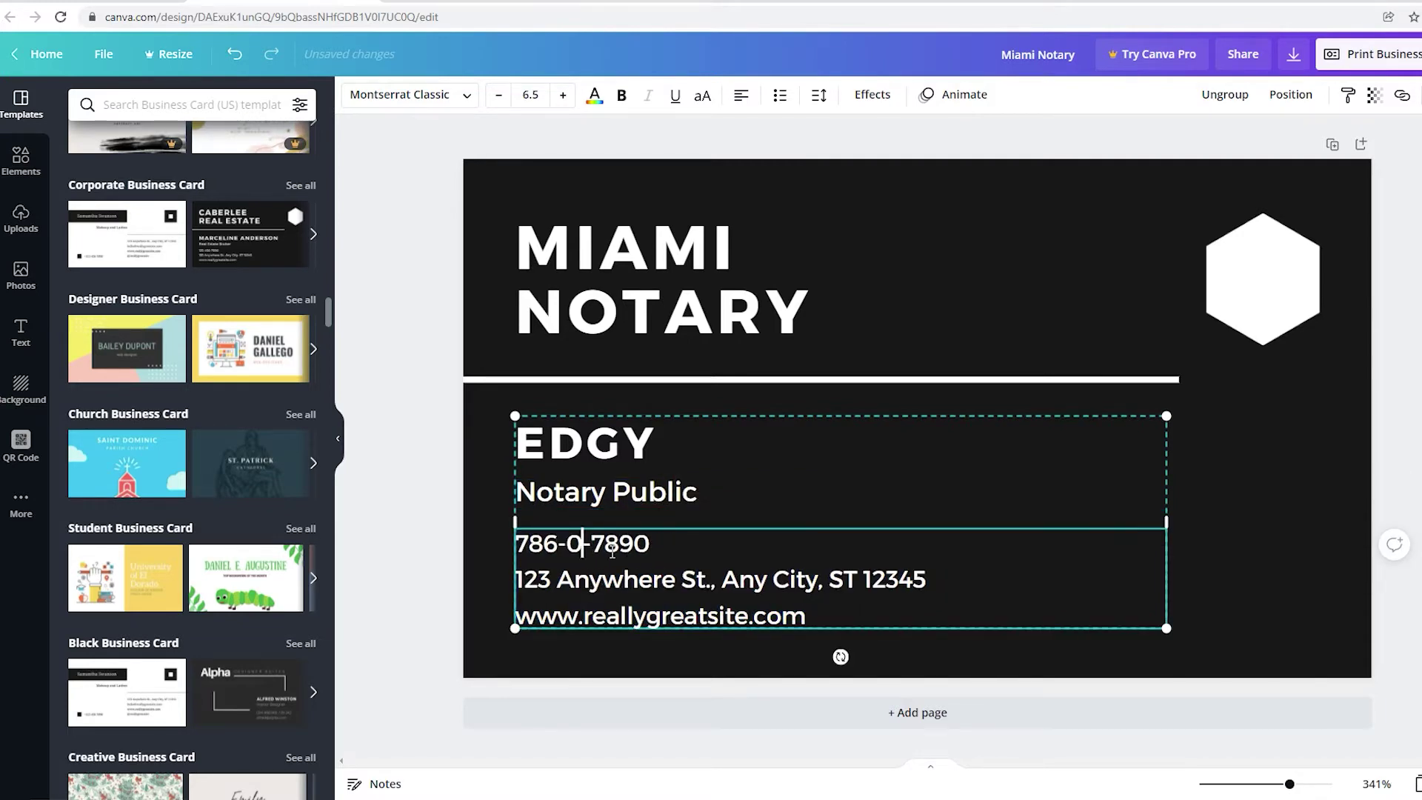
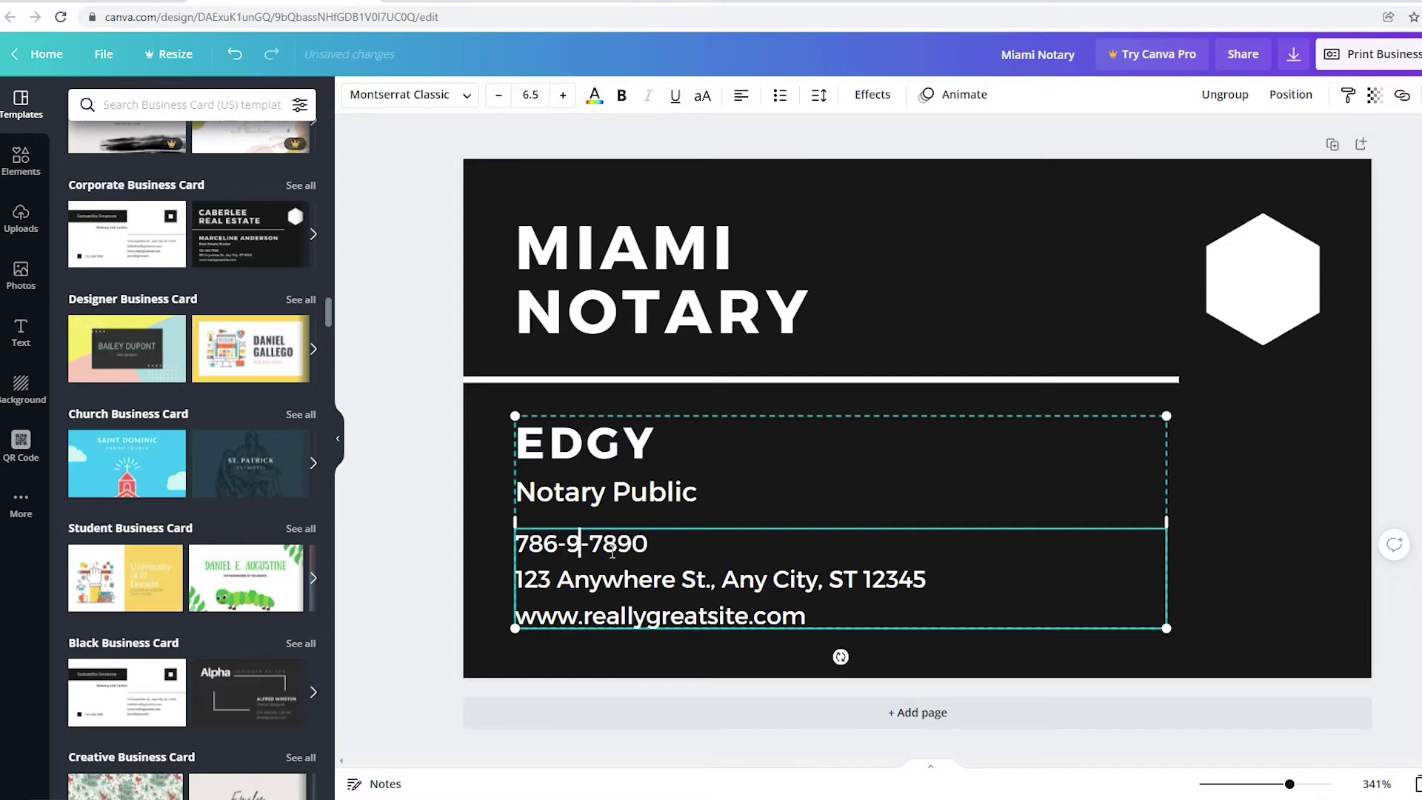
{"action": "left_click", "coordinate": [683, 554]}
{"action": "key", "text": "BackSpace"}
{"action": "key", "text": "BackSpace"}
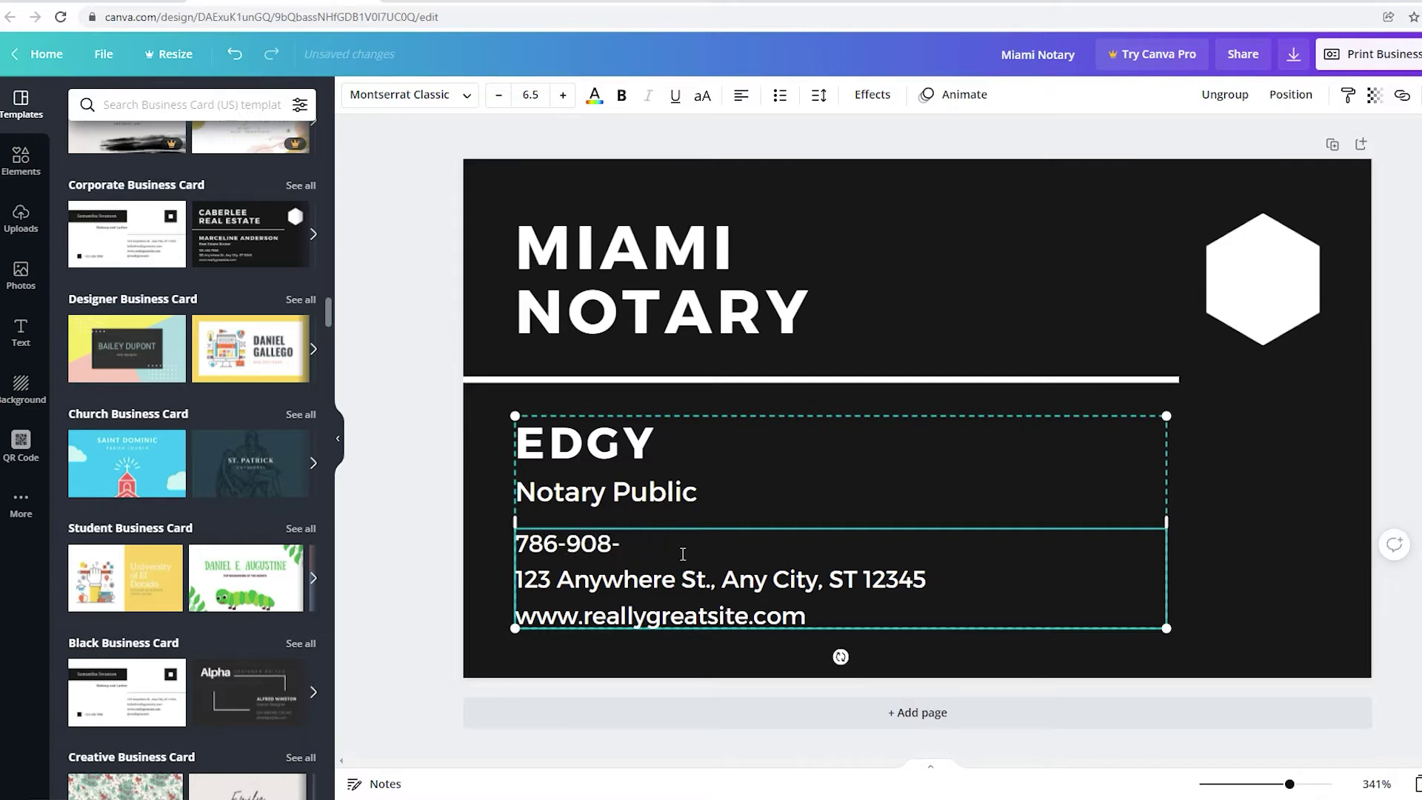
{"action": "left_click", "coordinate": [1312, 547]}
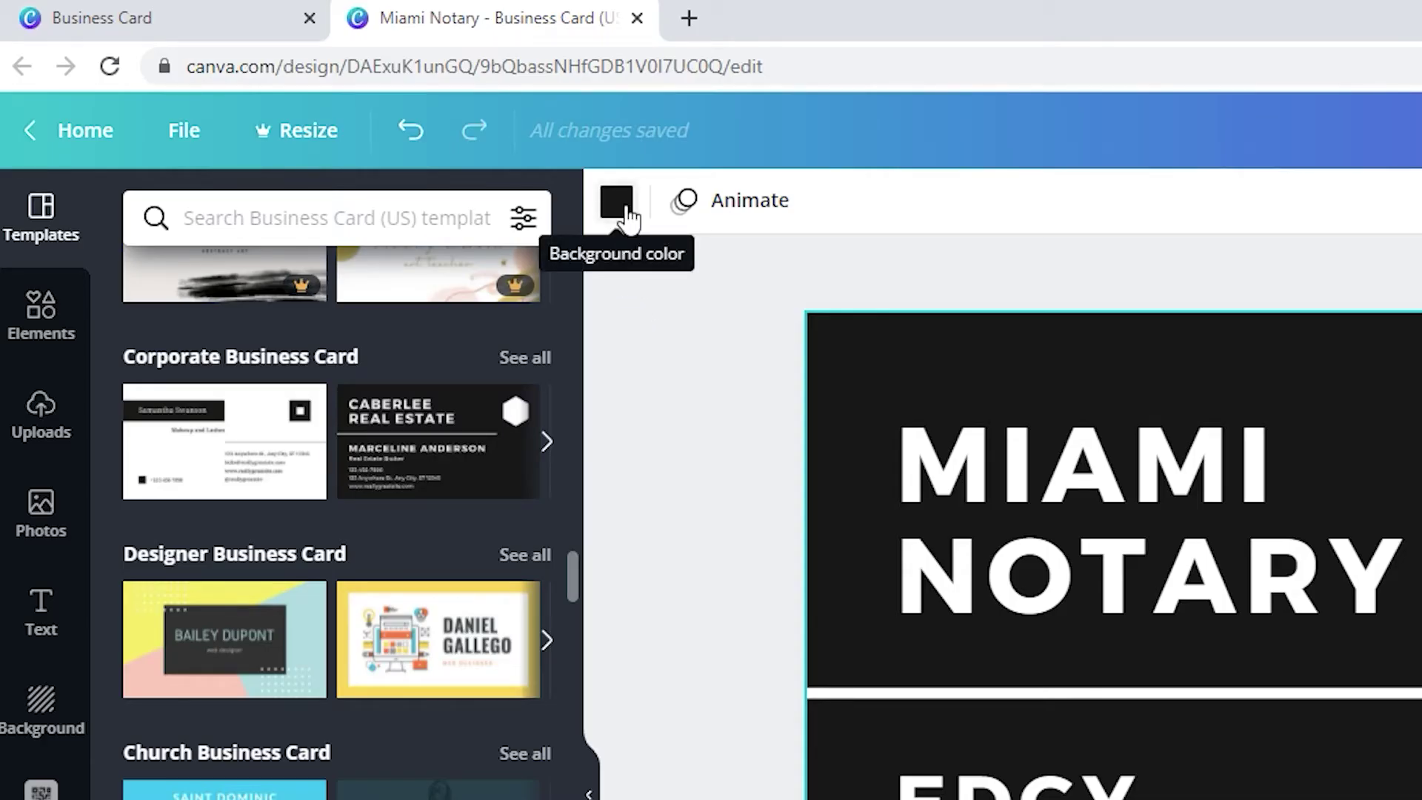
Try many background swatches, finally leaving the card background black.
{"action": "left_click", "coordinate": [619, 204]}
{"action": "left_click", "coordinate": [381, 606]}
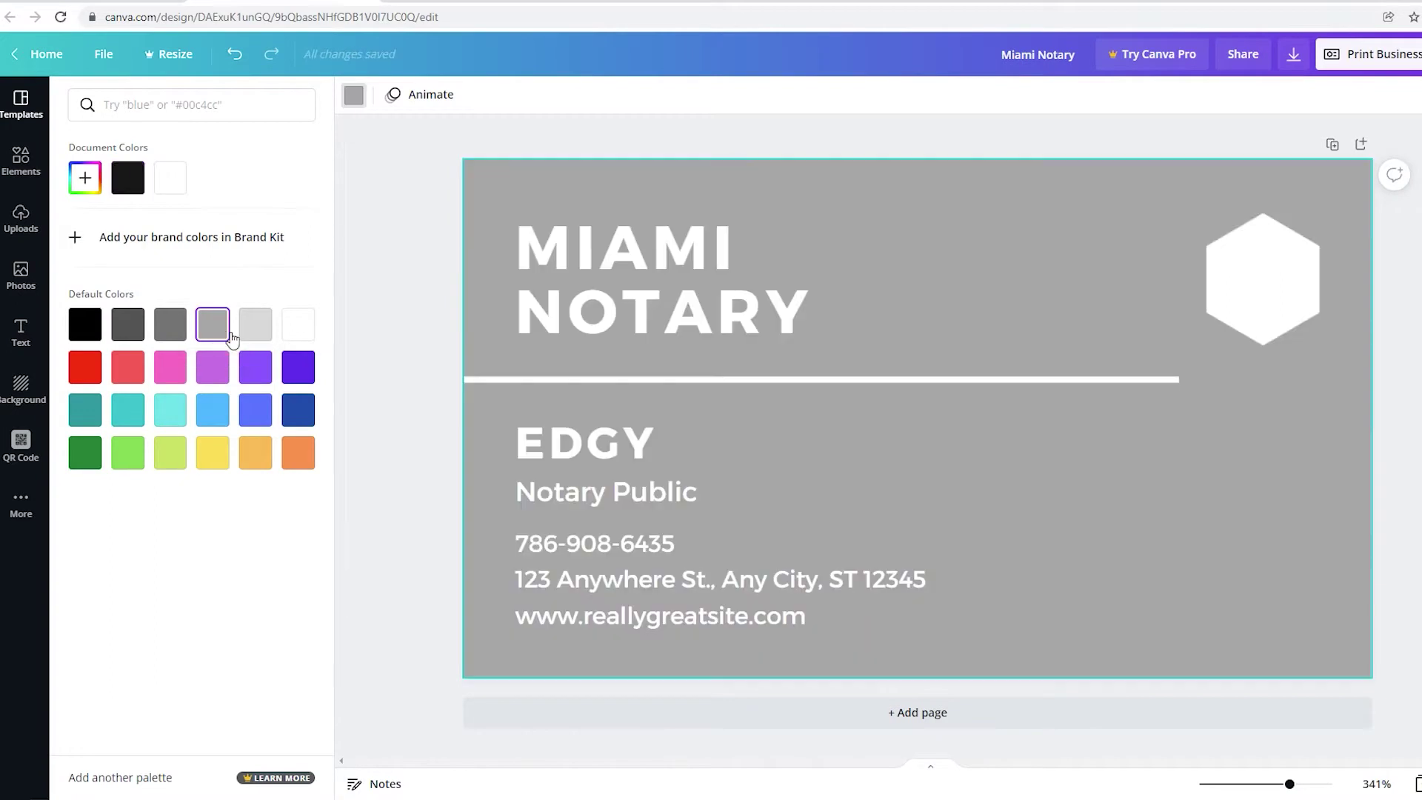
{"action": "left_click", "coordinate": [296, 329]}
{"action": "left_click", "coordinate": [256, 370]}
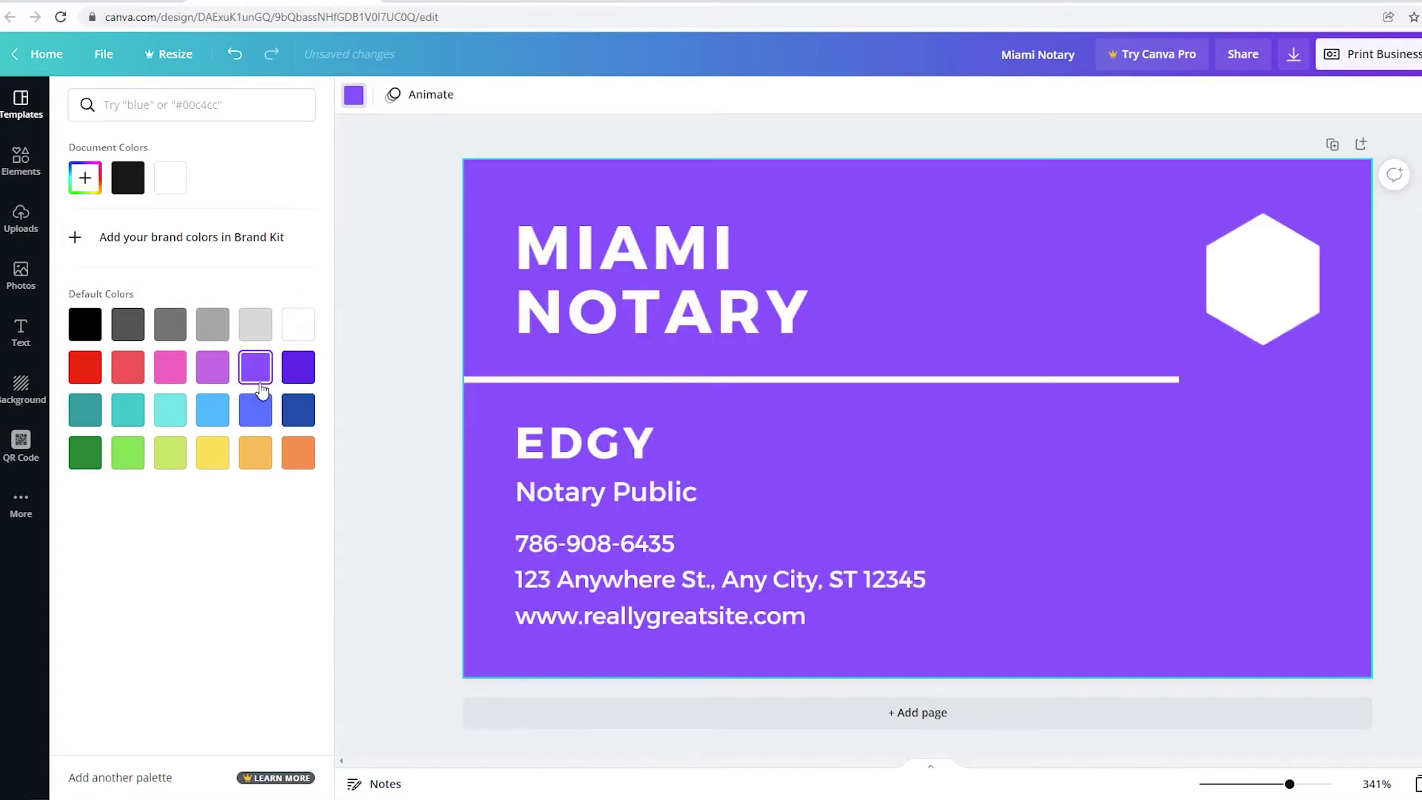
{"action": "left_click", "coordinate": [255, 409]}
{"action": "left_click", "coordinate": [300, 415]}
{"action": "left_click", "coordinate": [256, 452]}
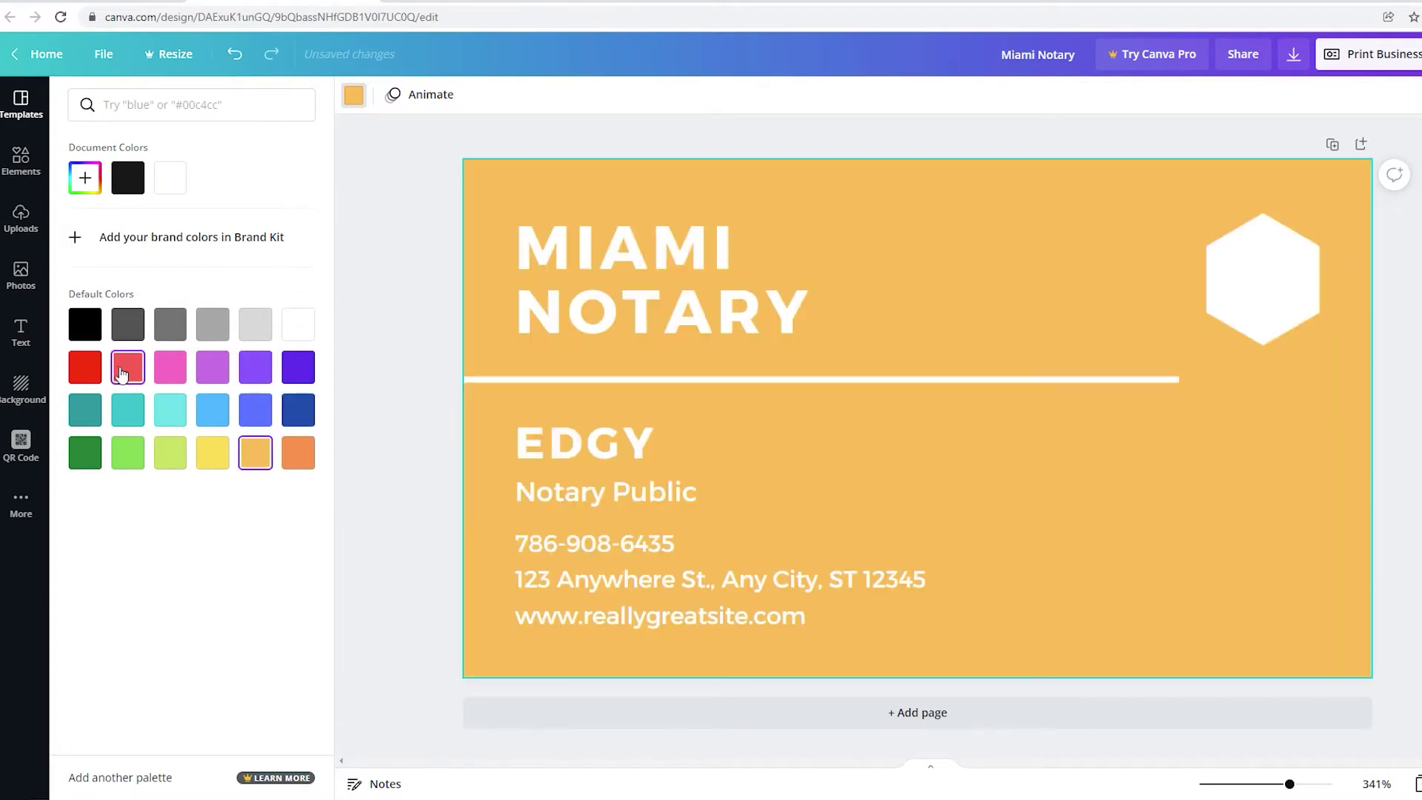
{"action": "left_click", "coordinate": [87, 377]}
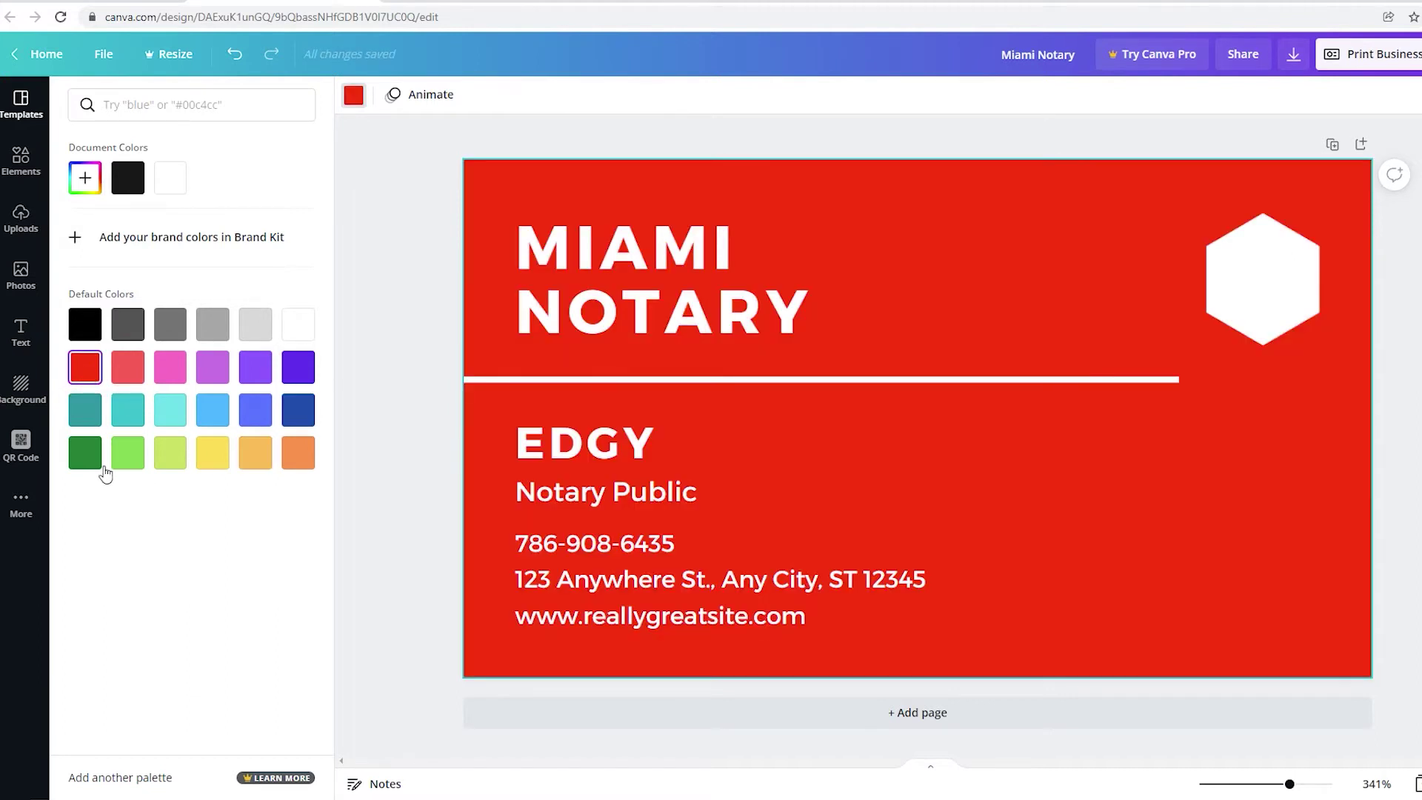
{"action": "left_click", "coordinate": [91, 461]}
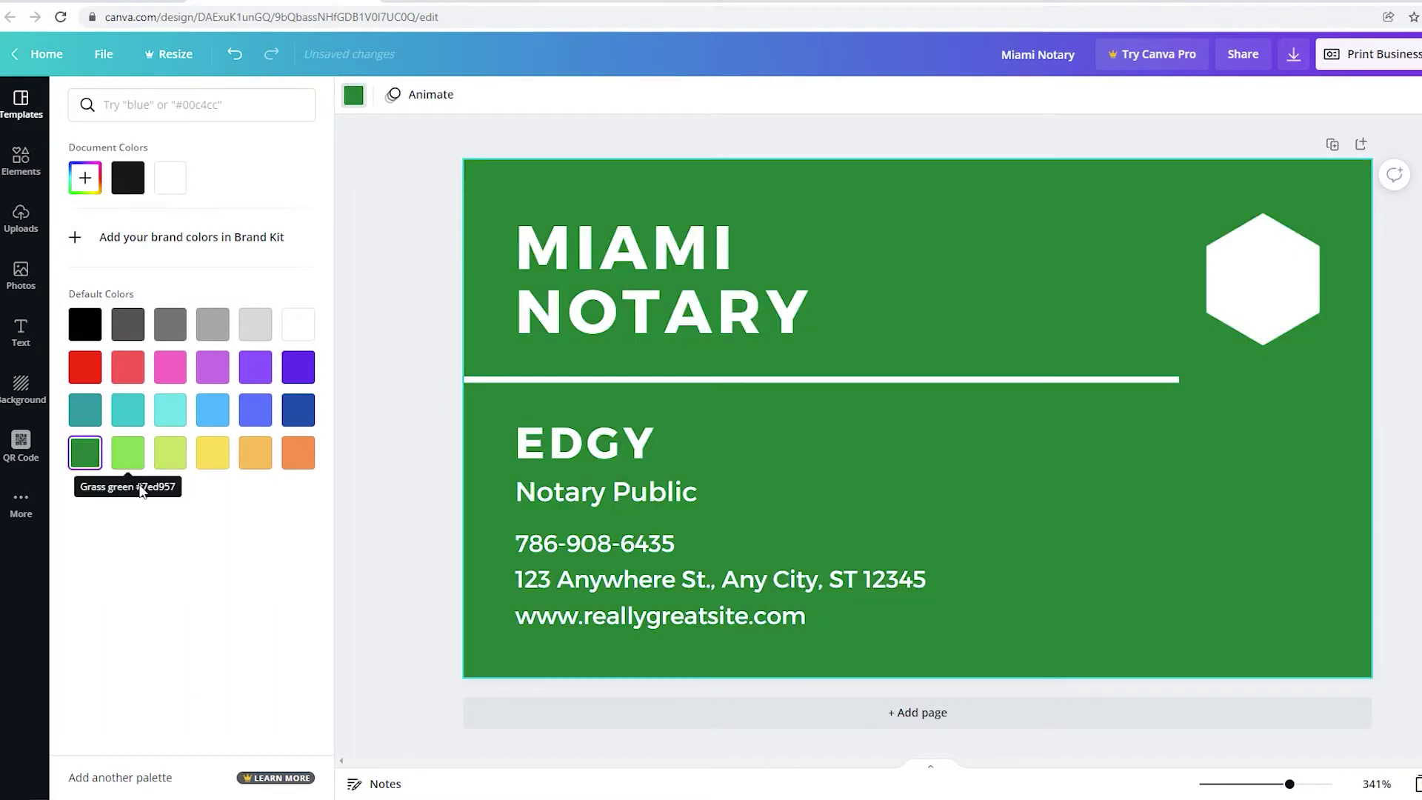
{"action": "left_click", "coordinate": [136, 470]}
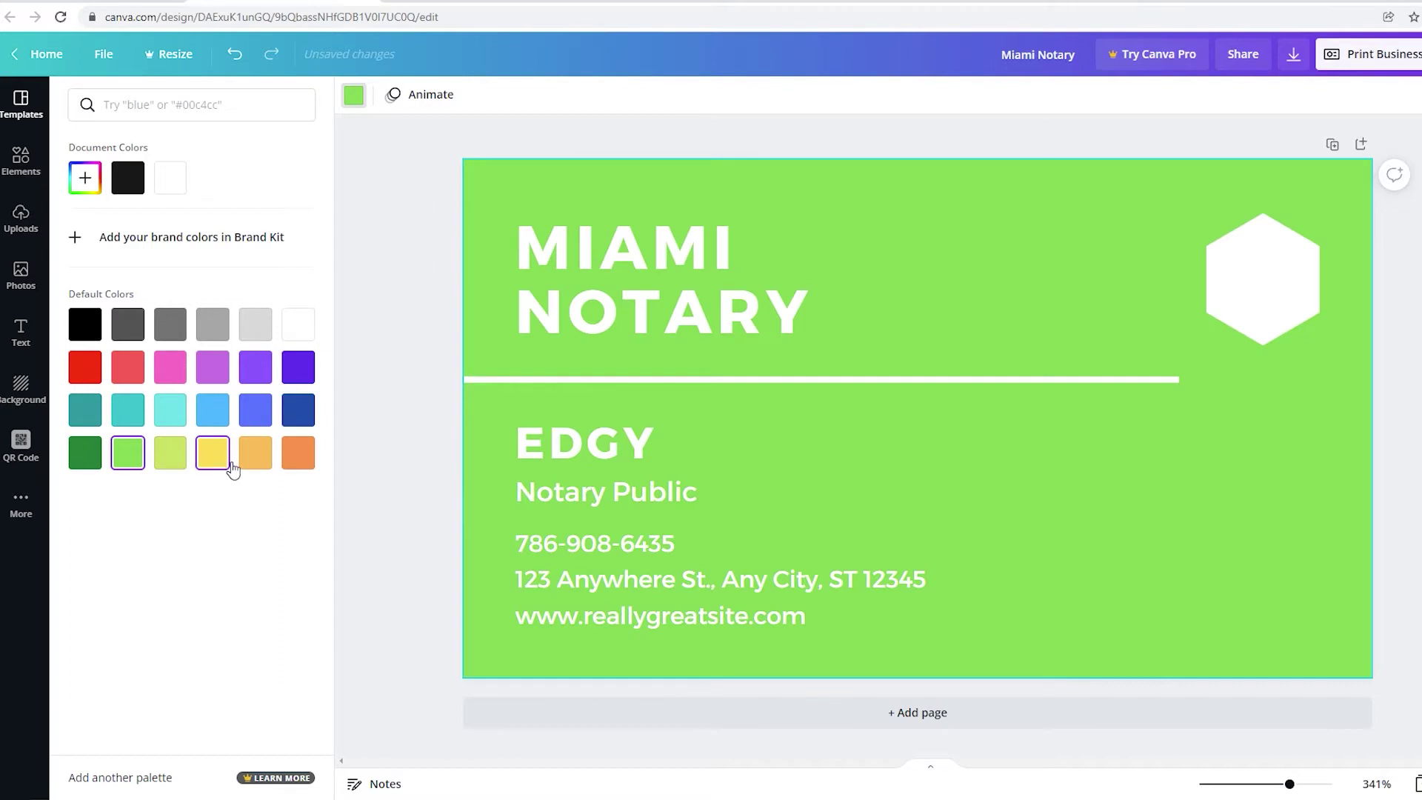
{"action": "left_click", "coordinate": [213, 456]}
{"action": "left_click", "coordinate": [255, 461]}
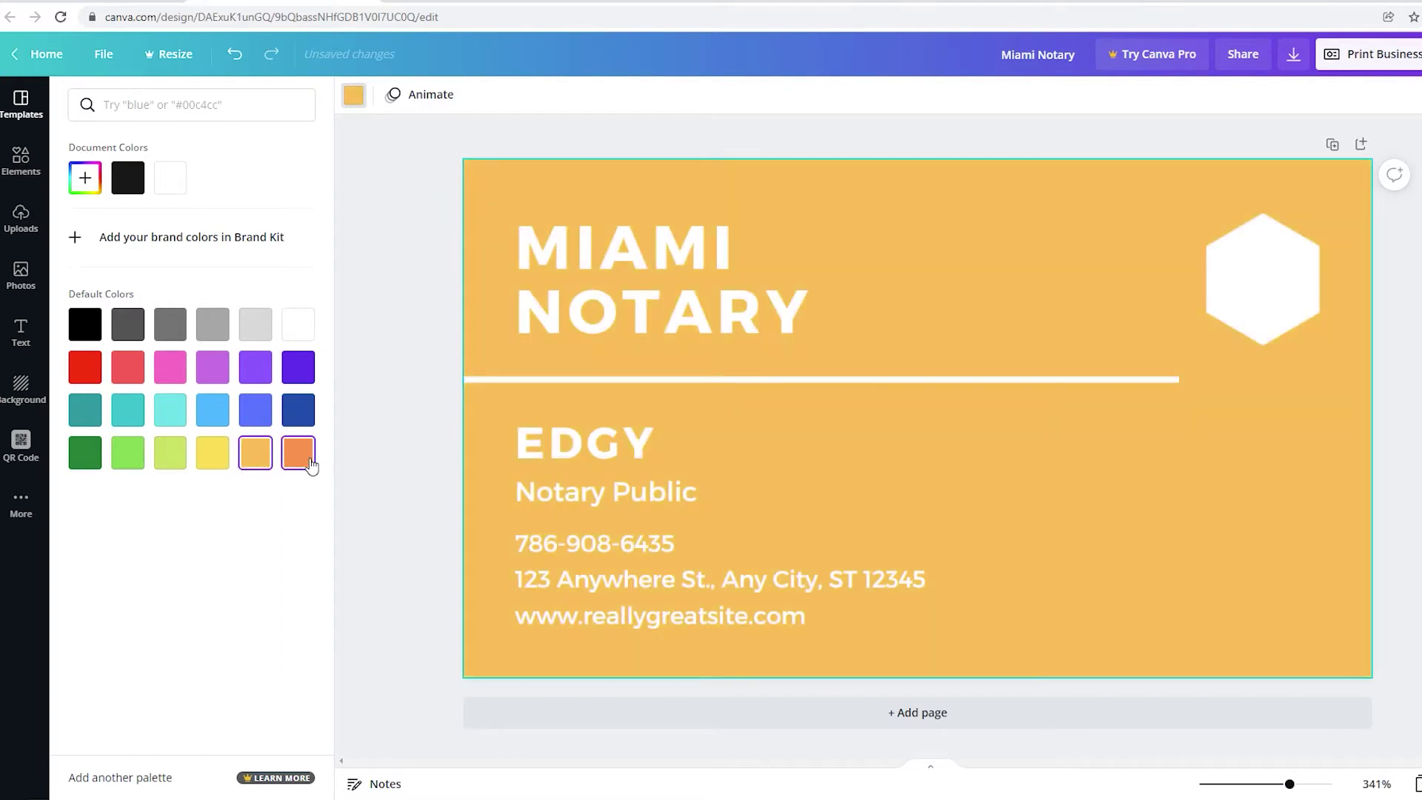
{"action": "left_click", "coordinate": [291, 413]}
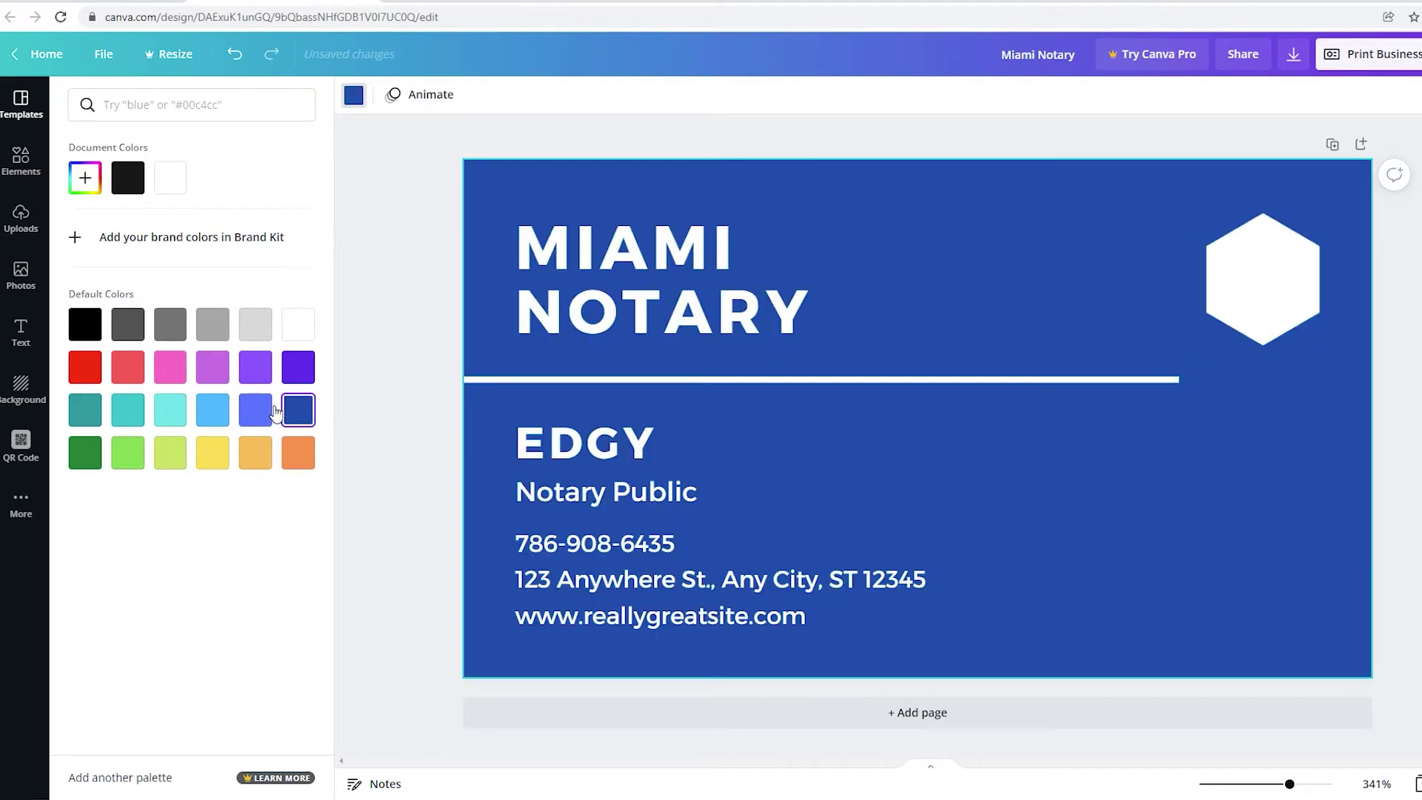
{"action": "left_click", "coordinate": [140, 339]}
{"action": "left_click", "coordinate": [140, 182]}
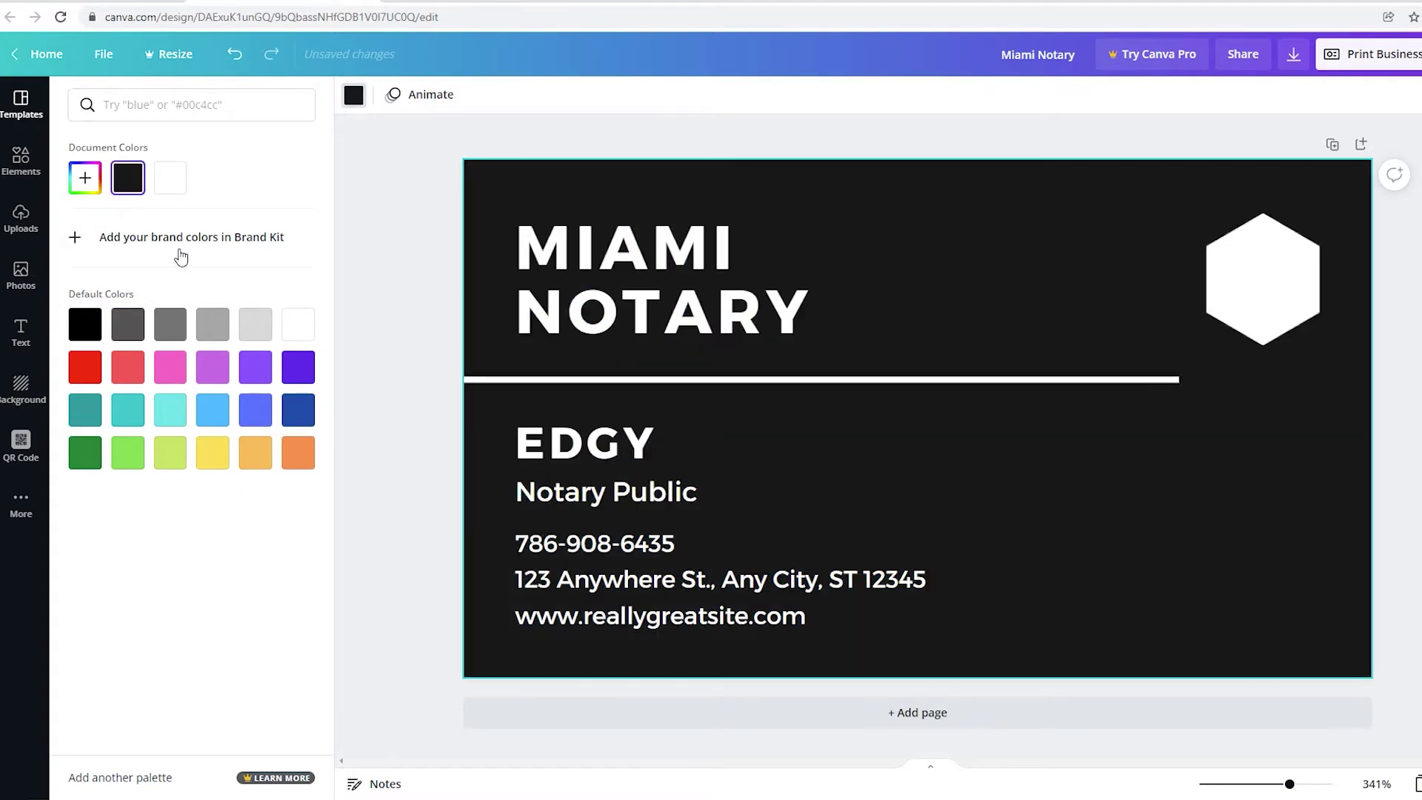
{"action": "left_click", "coordinate": [422, 384]}
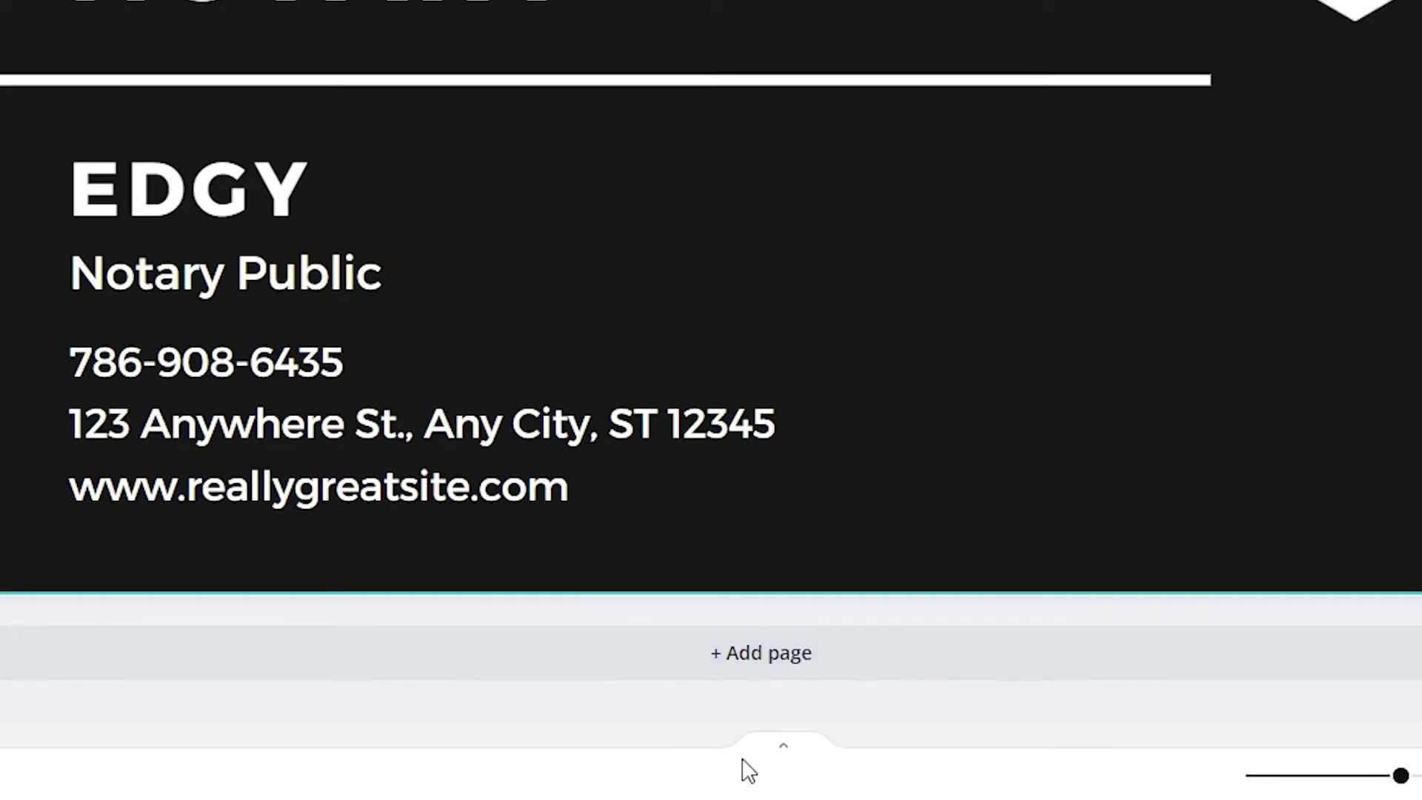
Add a second page and apply the black Alpha business card template to it.
{"action": "left_click", "coordinate": [727, 670]}
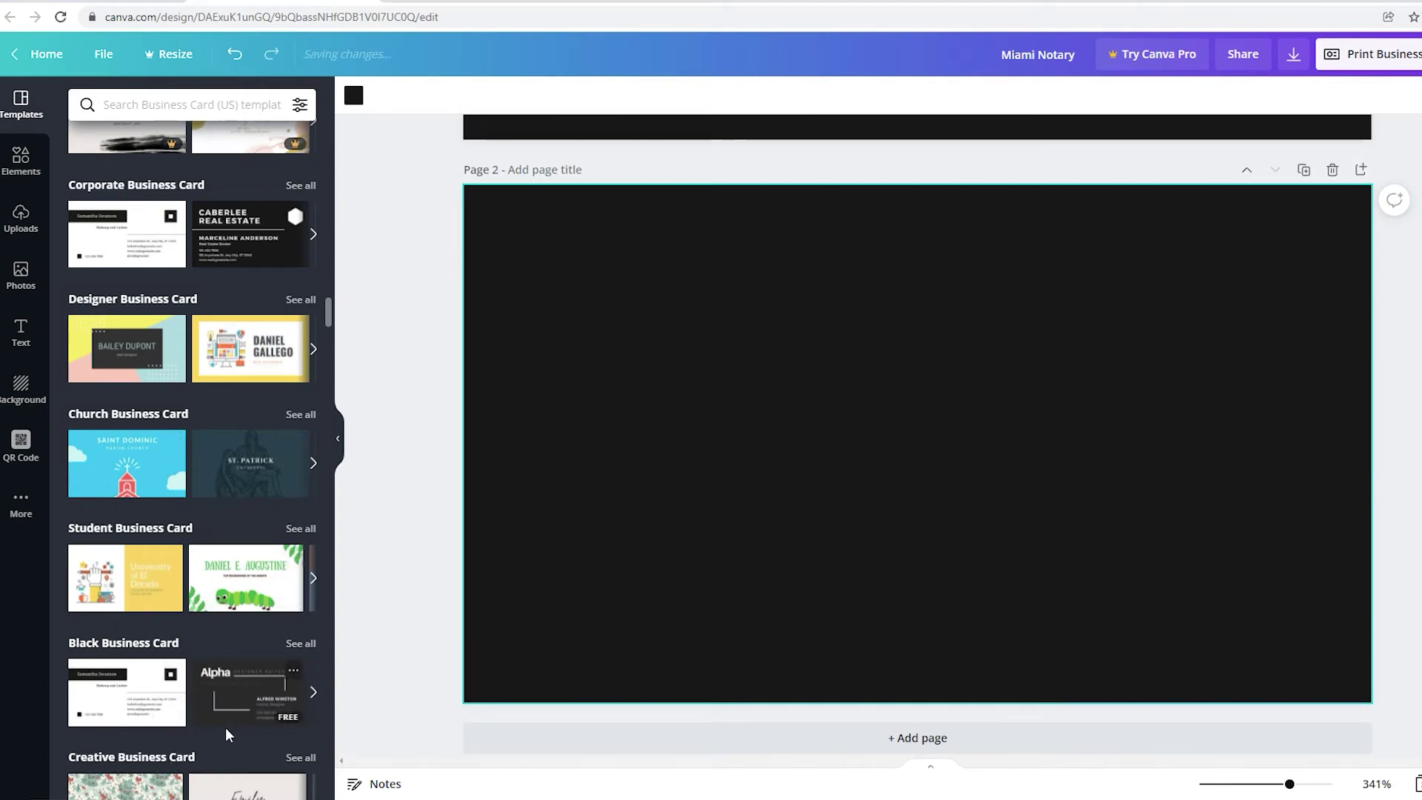
{"action": "left_click", "coordinate": [237, 705]}
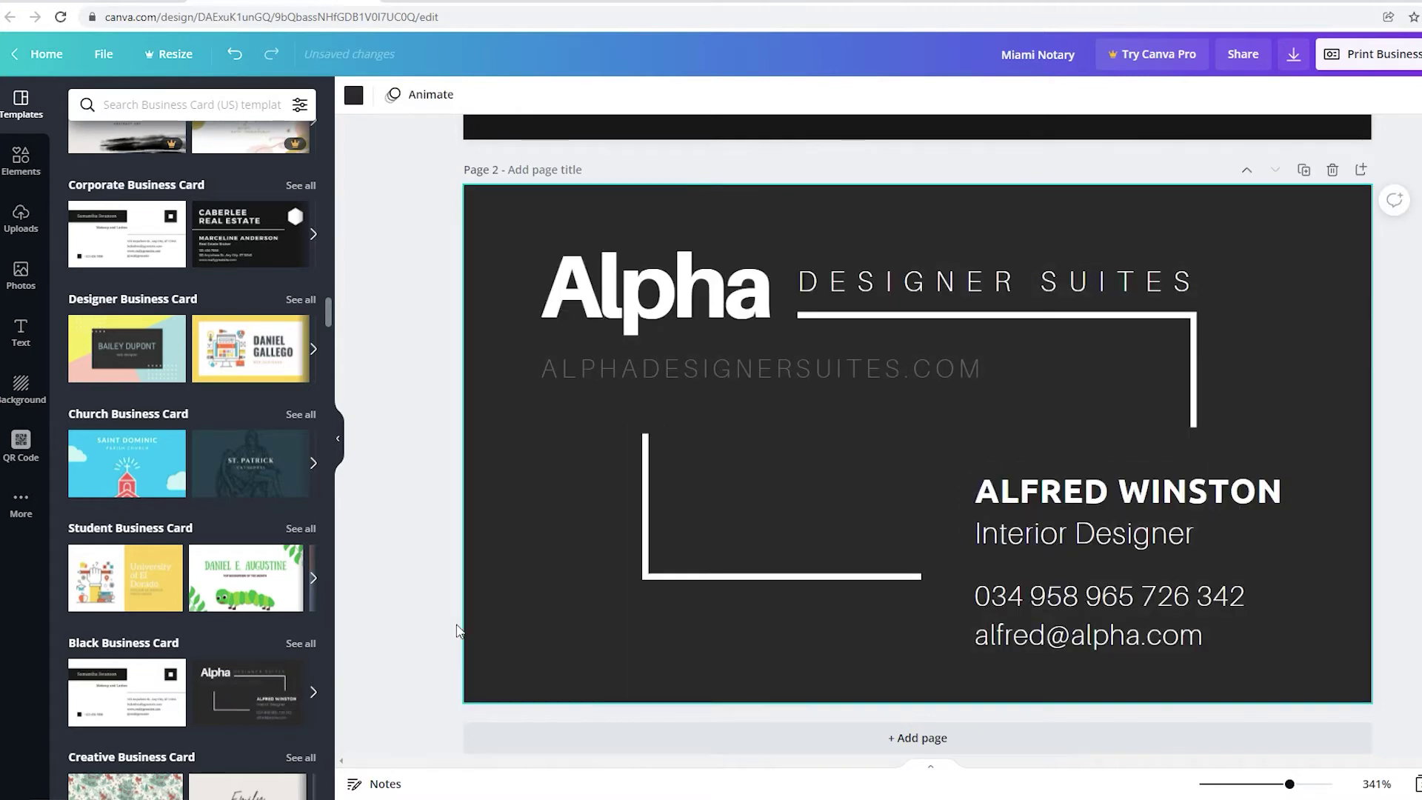
Swap Page 2 to the white name-banner Makeup and Lashes template.
{"action": "scroll", "coordinate": [530, 636], "scroll_direction": "up", "scroll_amount": 3}
{"action": "scroll", "coordinate": [530, 637], "scroll_direction": "down", "scroll_amount": 3}
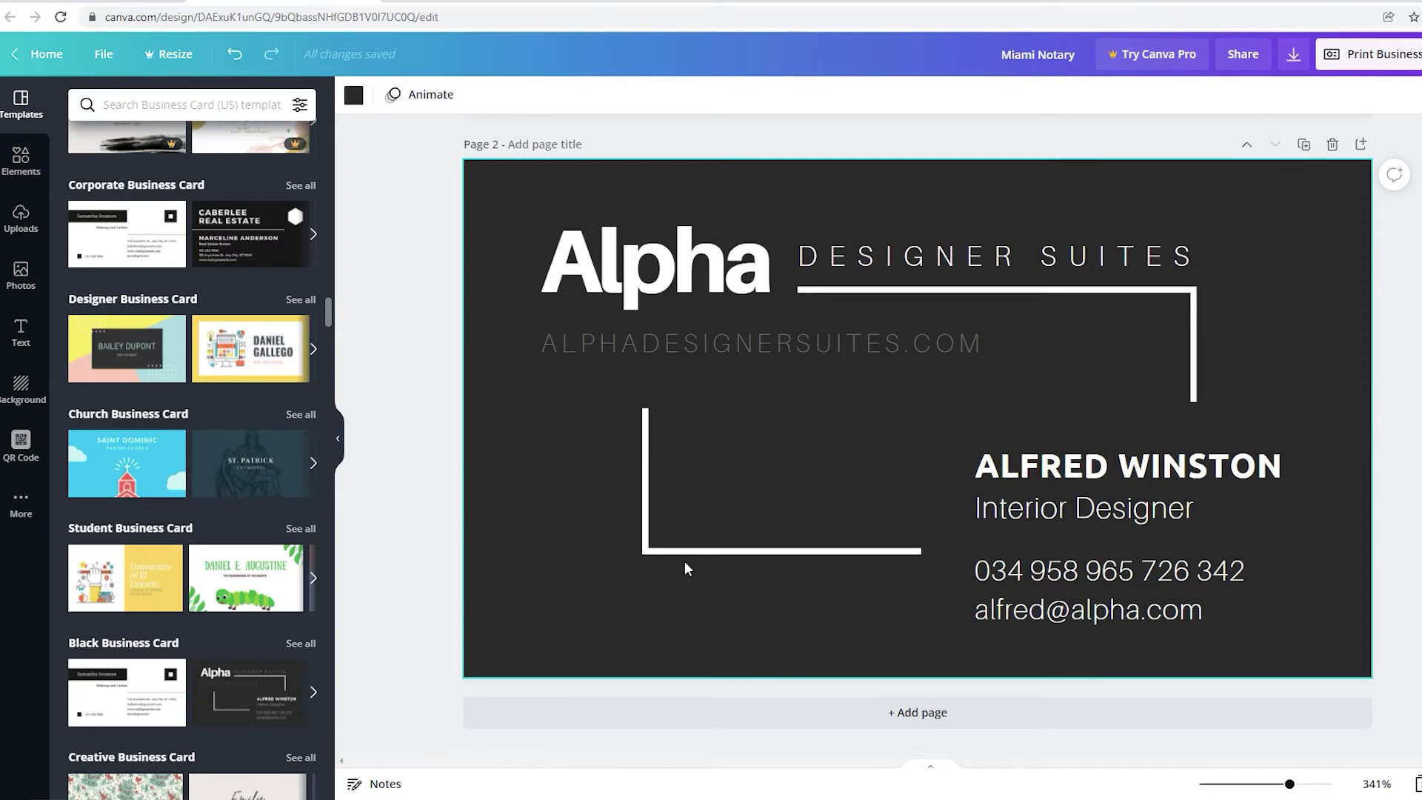
{"action": "scroll", "coordinate": [308, 688], "scroll_direction": "down", "scroll_amount": 1}
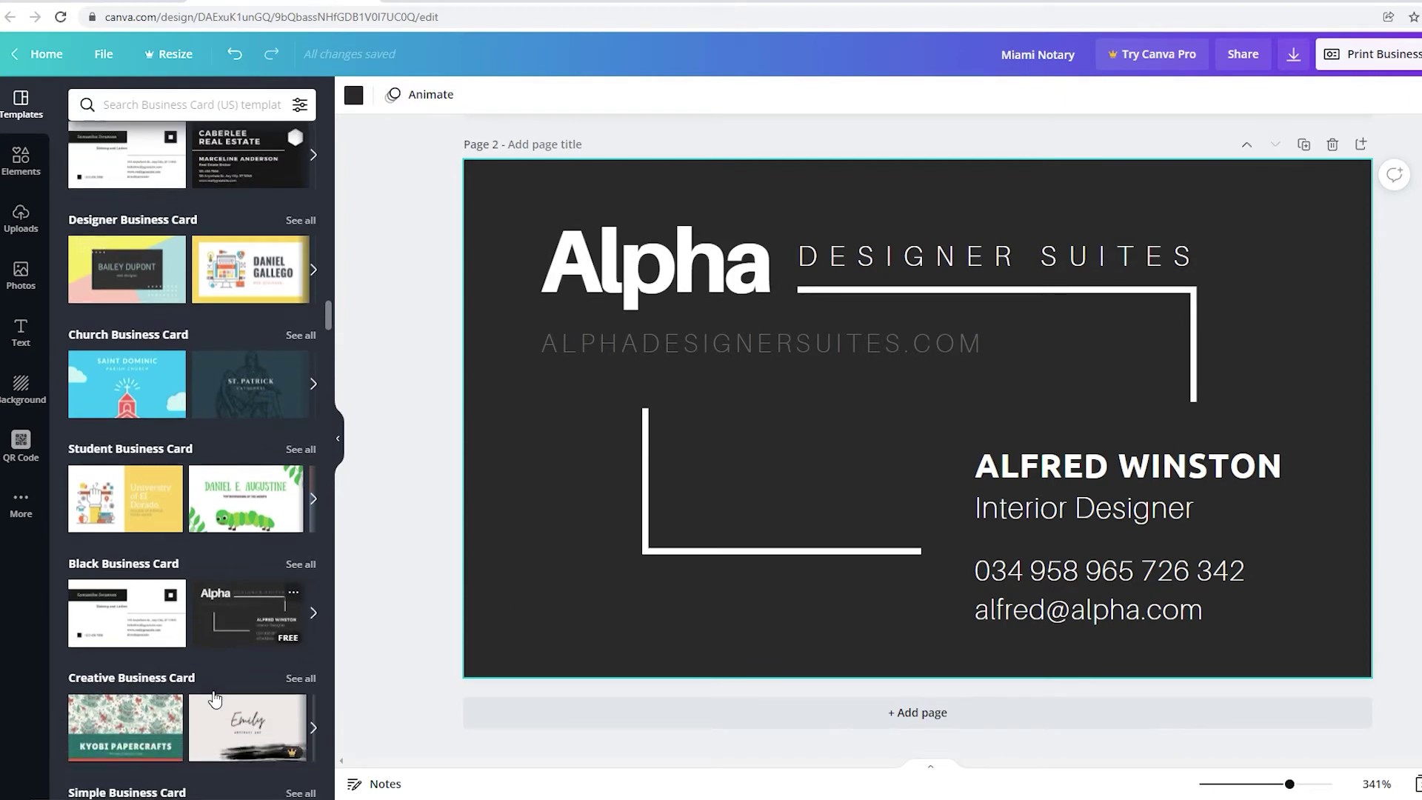
{"action": "scroll", "coordinate": [308, 689], "scroll_direction": "up", "scroll_amount": 2}
{"action": "scroll", "coordinate": [590, 637], "scroll_direction": "up", "scroll_amount": 2}
{"action": "scroll", "coordinate": [590, 637], "scroll_direction": "up", "scroll_amount": 4}
{"action": "scroll", "coordinate": [591, 637], "scroll_direction": "down", "scroll_amount": 4}
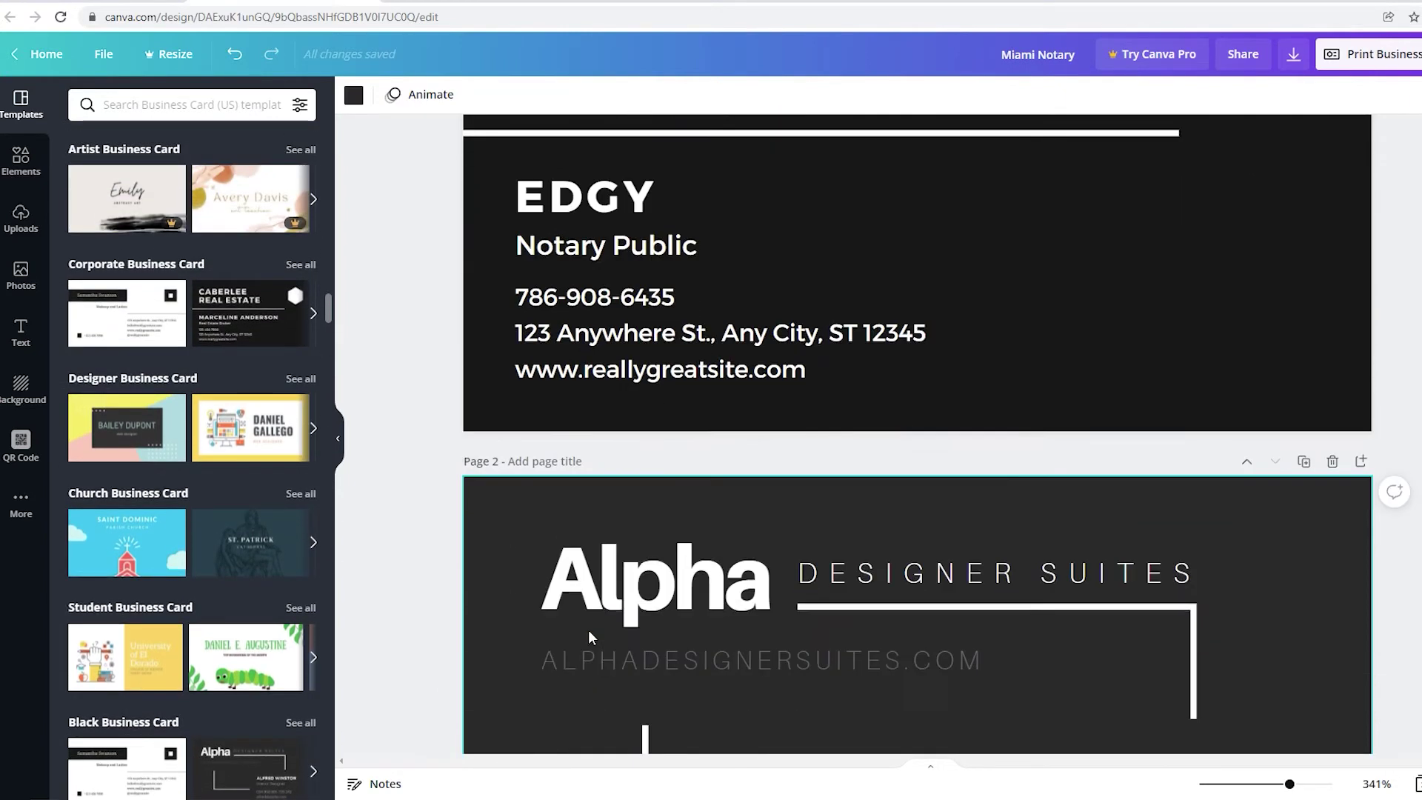
{"action": "scroll", "coordinate": [210, 702], "scroll_direction": "down", "scroll_amount": 1}
{"action": "scroll", "coordinate": [222, 697], "scroll_direction": "down", "scroll_amount": 2}
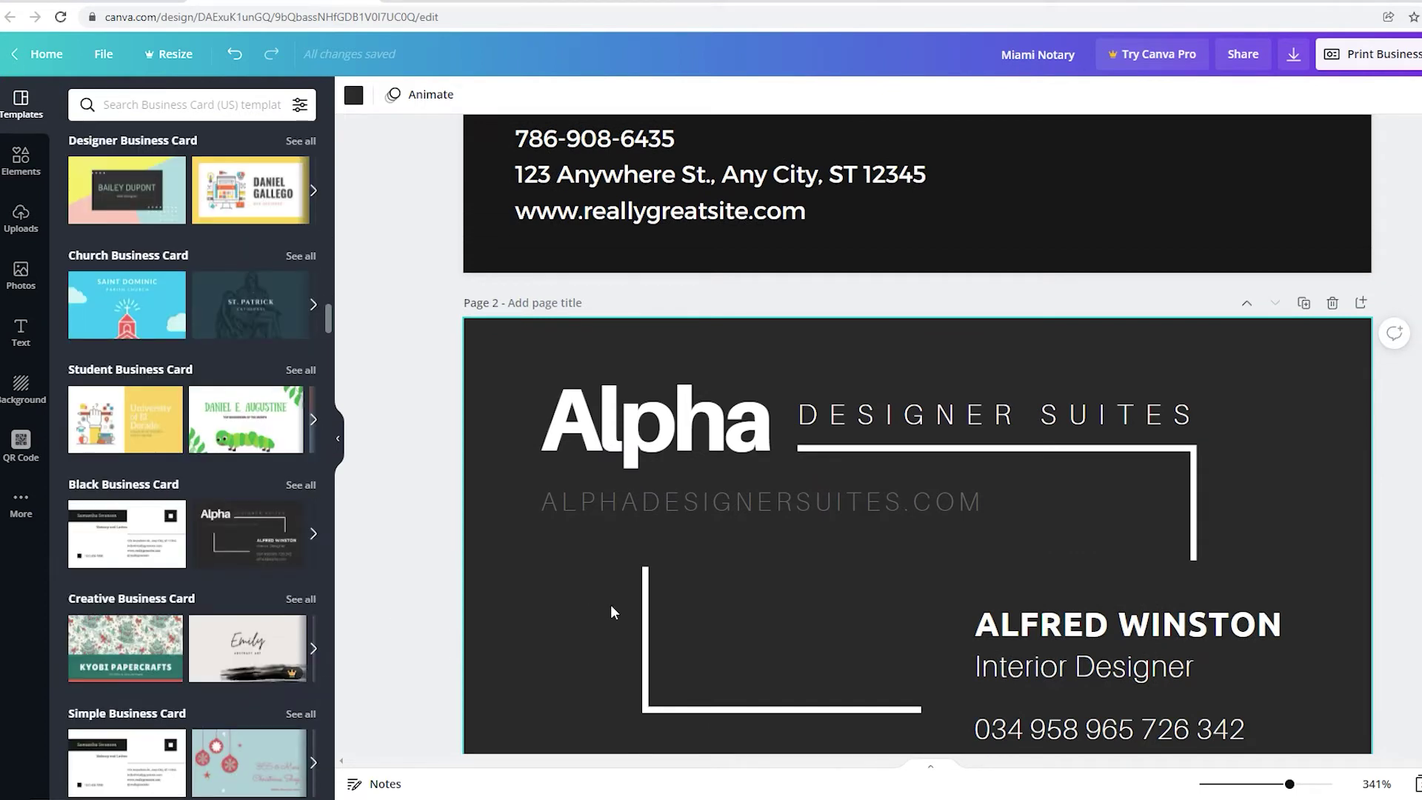
{"action": "scroll", "coordinate": [274, 674], "scroll_direction": "up", "scroll_amount": 1}
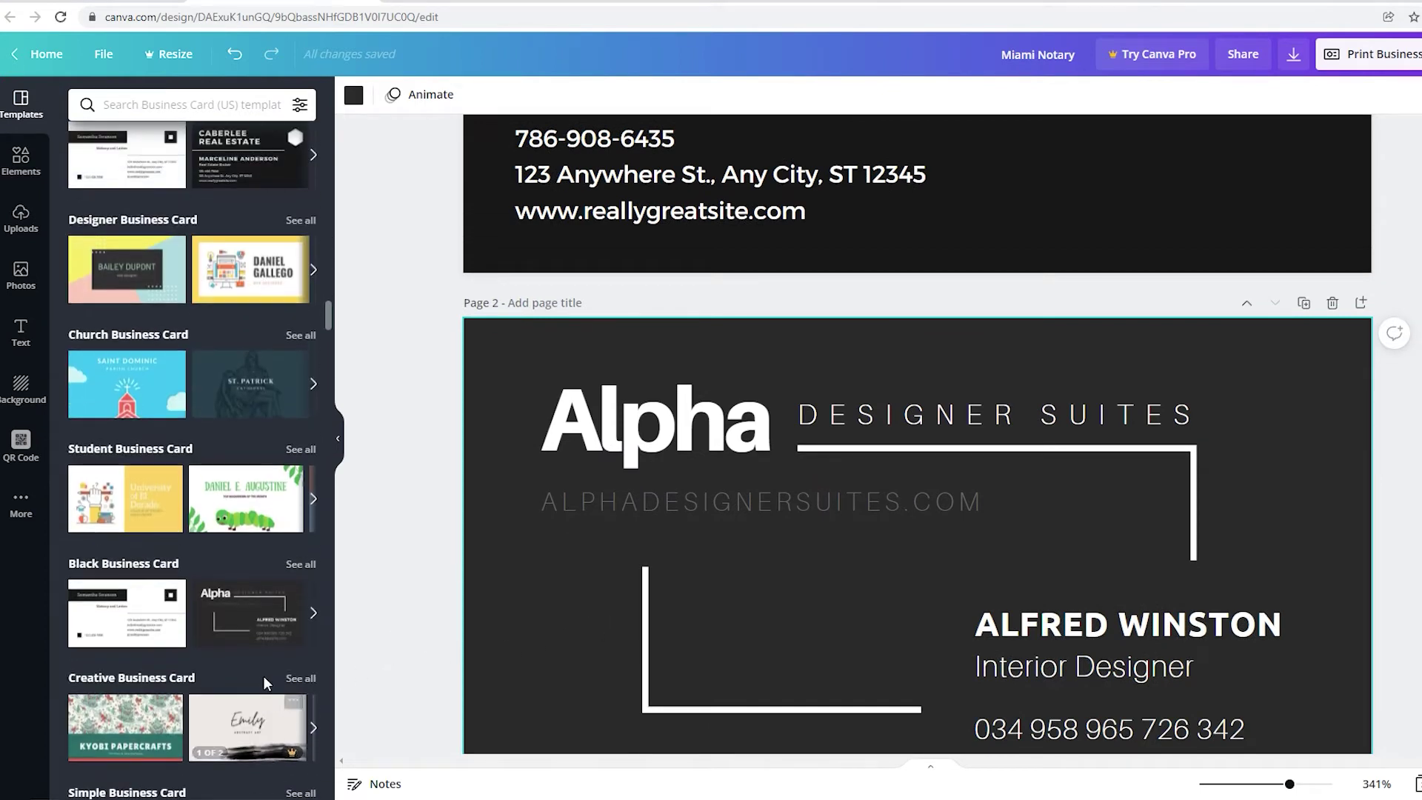
{"action": "scroll", "coordinate": [264, 676], "scroll_direction": "up", "scroll_amount": 3}
{"action": "left_click", "coordinate": [127, 391]}
{"action": "scroll", "coordinate": [866, 578], "scroll_direction": "down", "scroll_amount": 1}
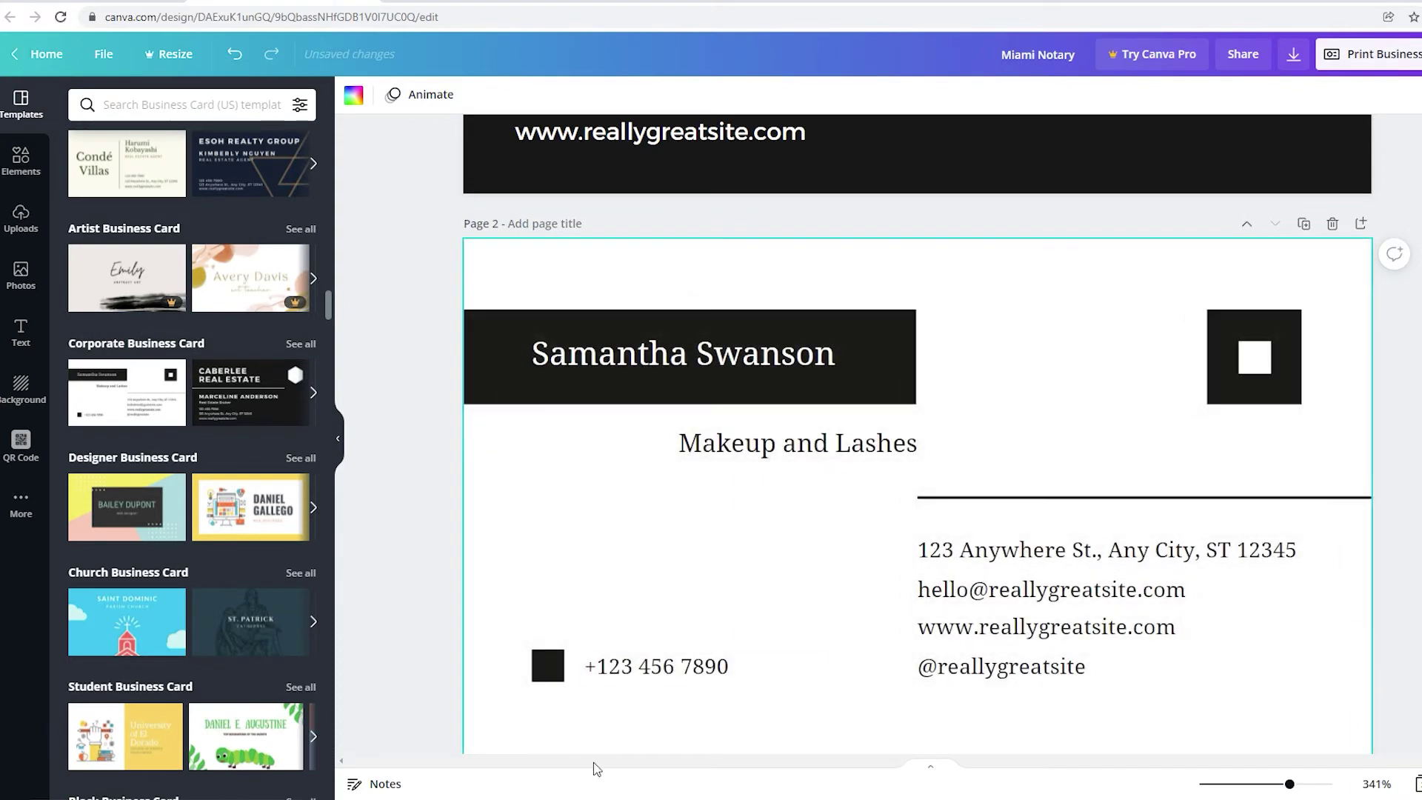
{"action": "scroll", "coordinate": [771, 691], "scroll_direction": "up", "scroll_amount": 5}
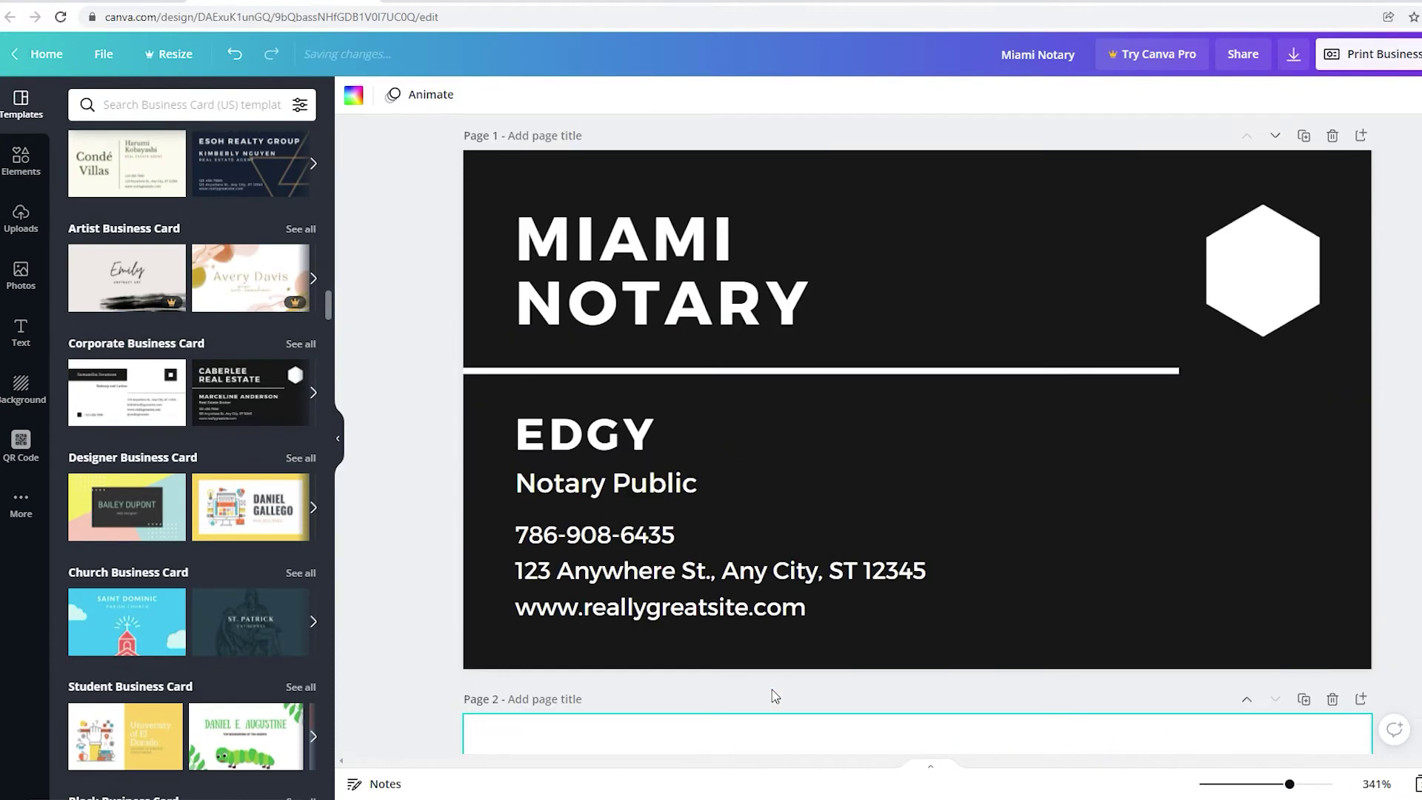
Retitle the back of the card MIAMI NOTARY.
{"action": "triple_click", "coordinate": [715, 310]}
{"action": "type", "text": "M"}
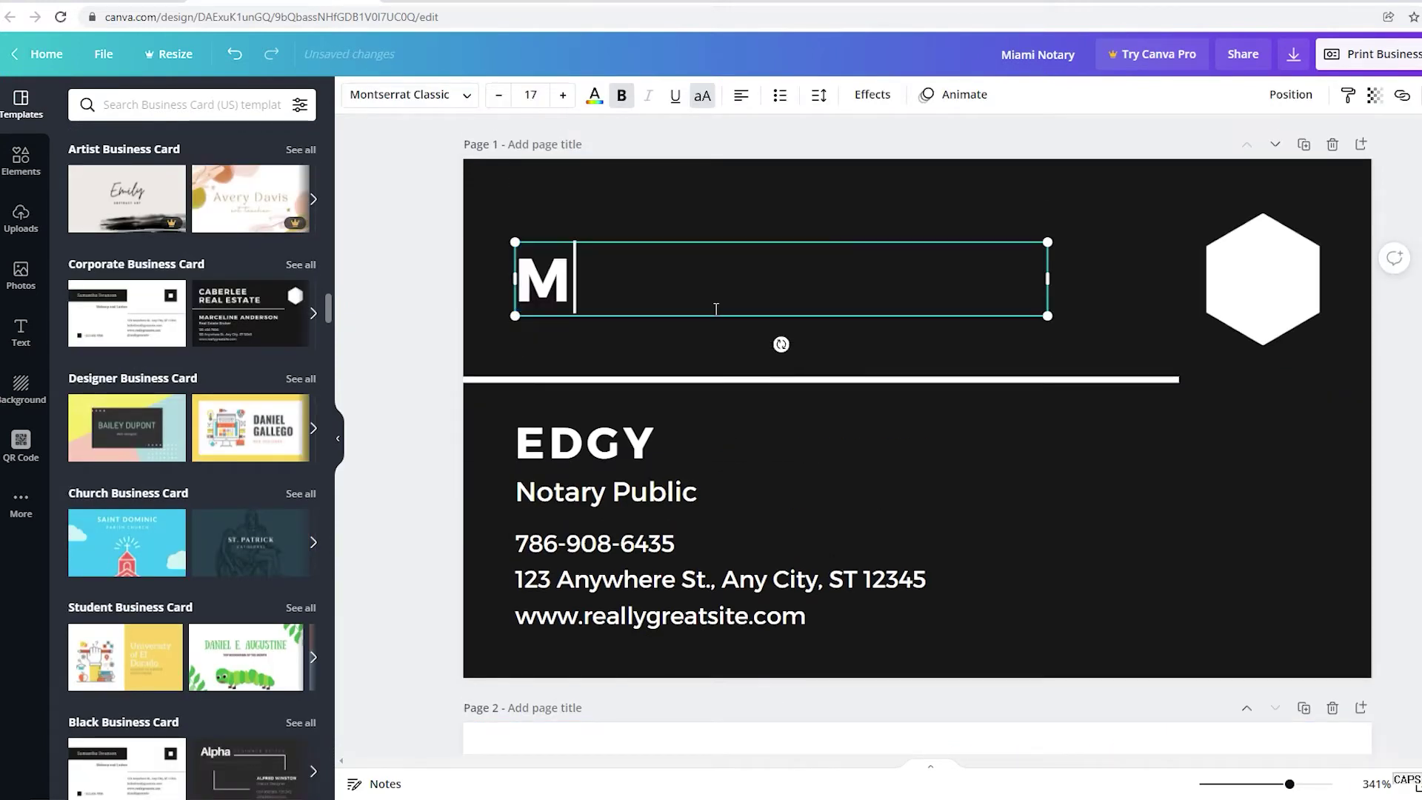
{"action": "type", "text": "IAMI NOTARY"}
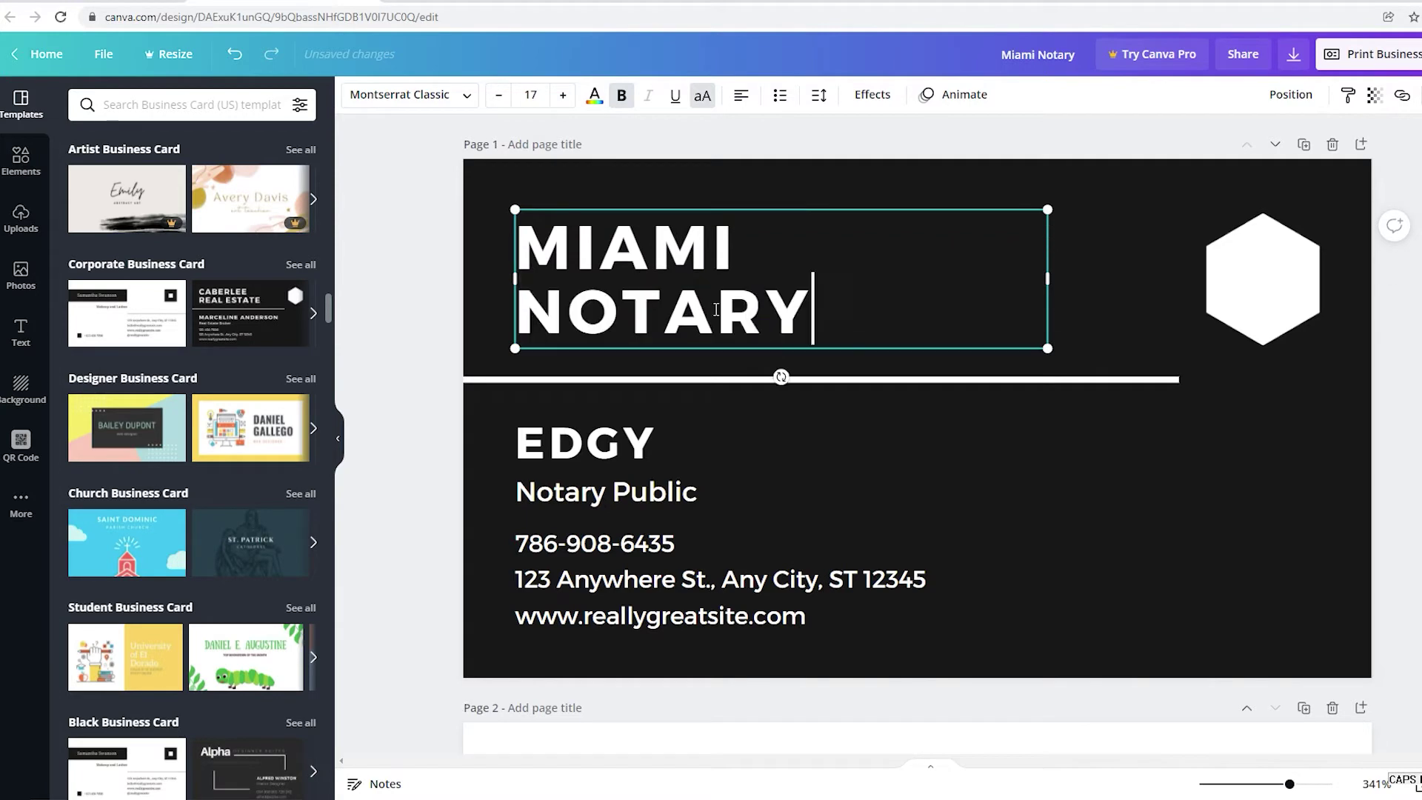
{"action": "left_click", "coordinate": [1257, 393]}
{"action": "scroll", "coordinate": [1257, 393], "scroll_direction": "down", "scroll_amount": 6}
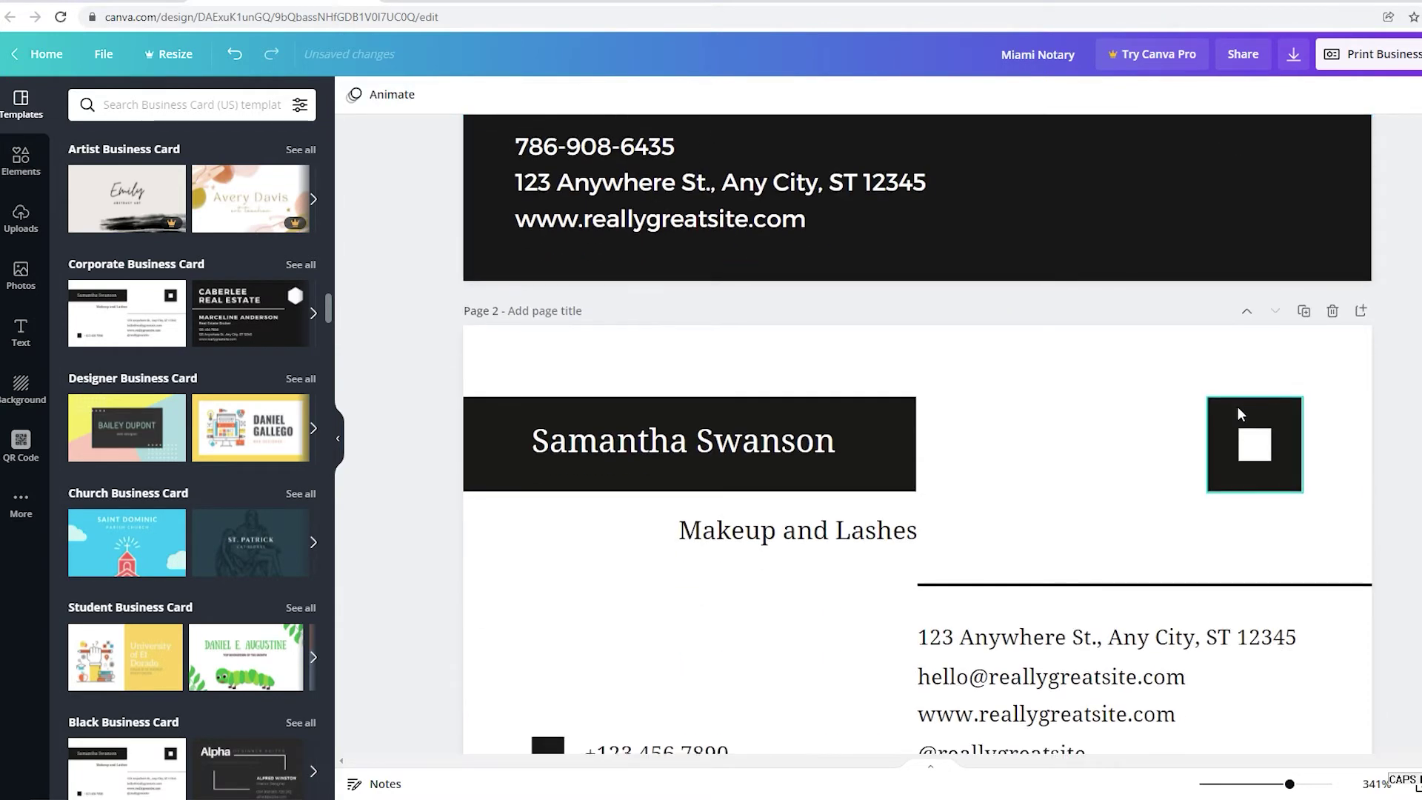
{"action": "scroll", "coordinate": [1083, 494], "scroll_direction": "down", "scroll_amount": 2}
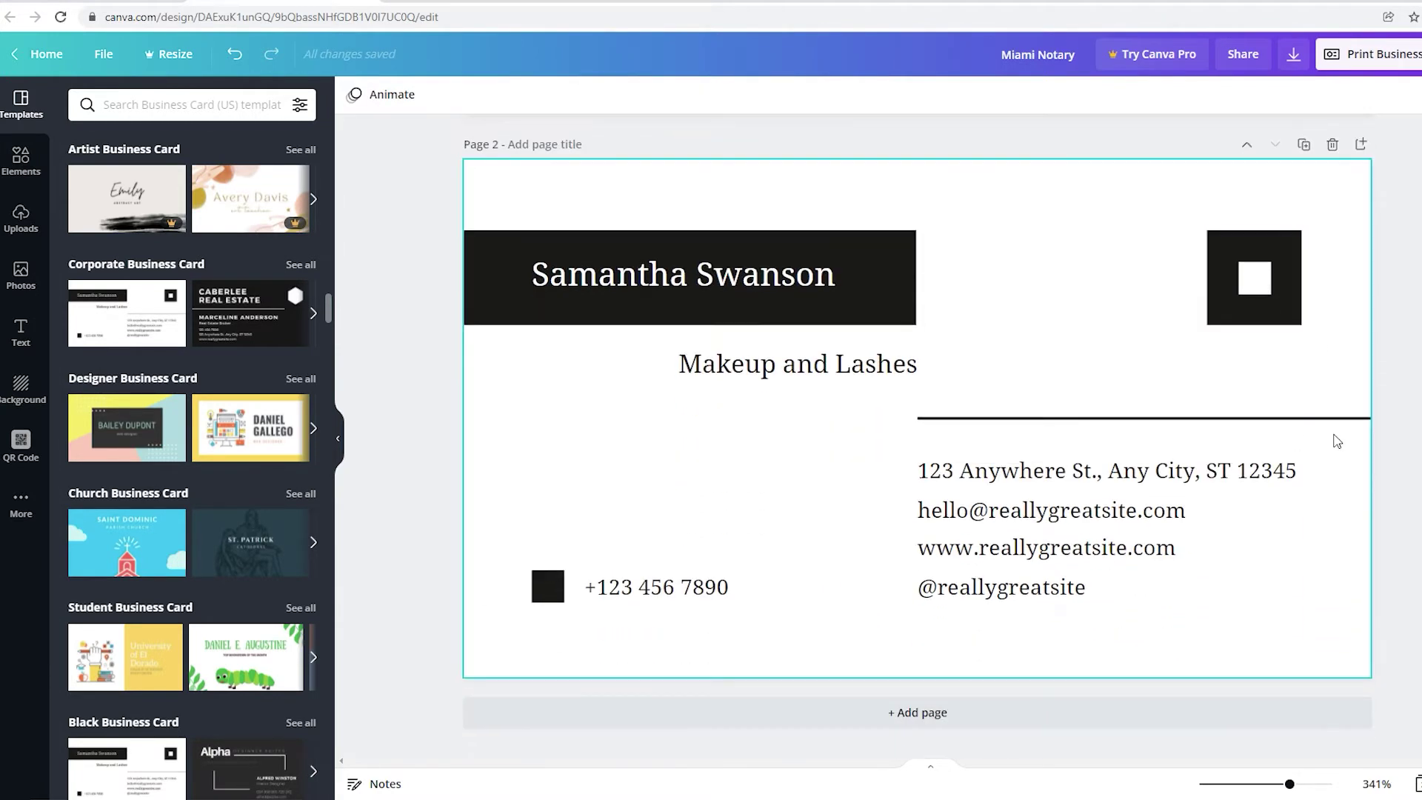
Replace the sample name with the notary's name and the subtitle with 'Remote online Notary'.
{"action": "double_click", "coordinate": [675, 294]}
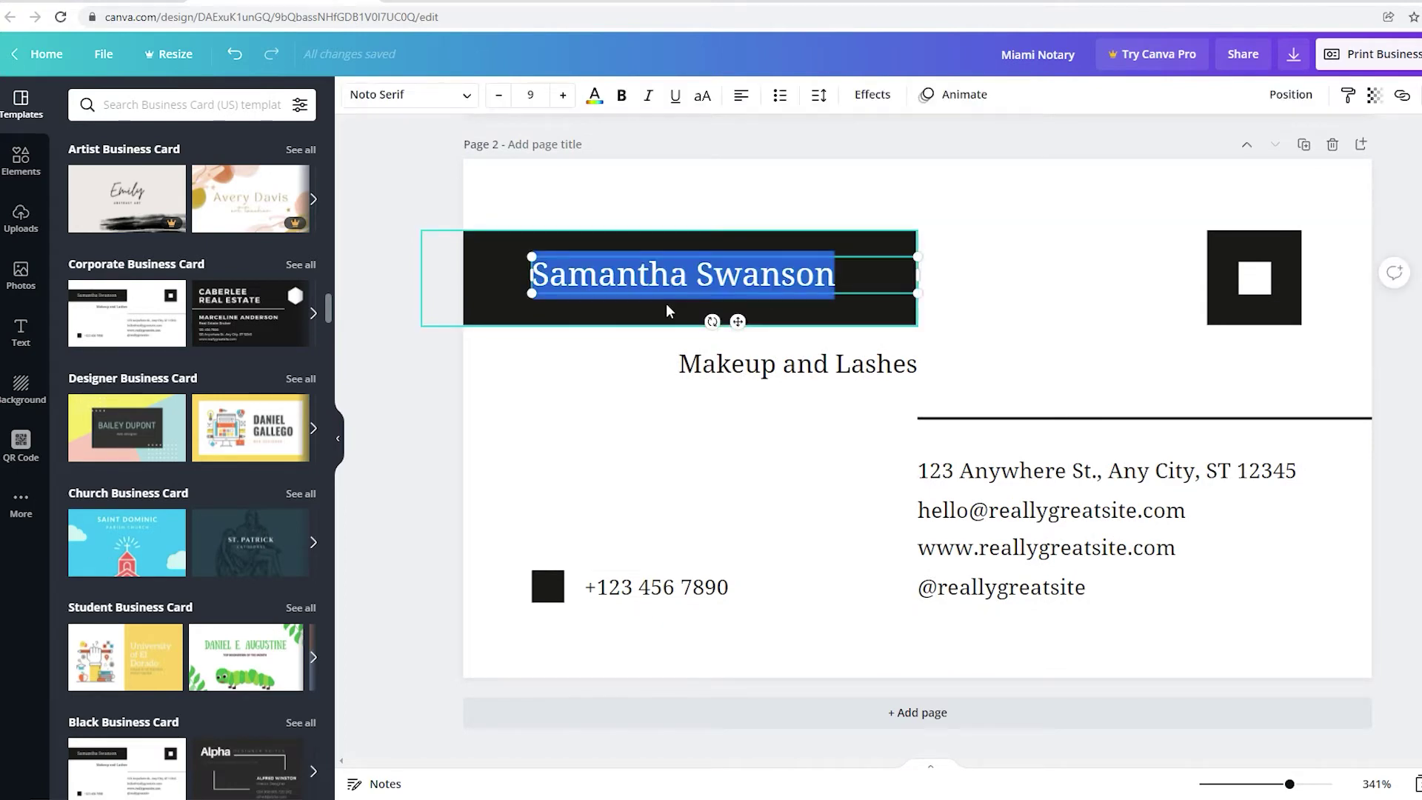
{"action": "type", "text": "Edgy"}
{"action": "left_click", "coordinate": [749, 366]}
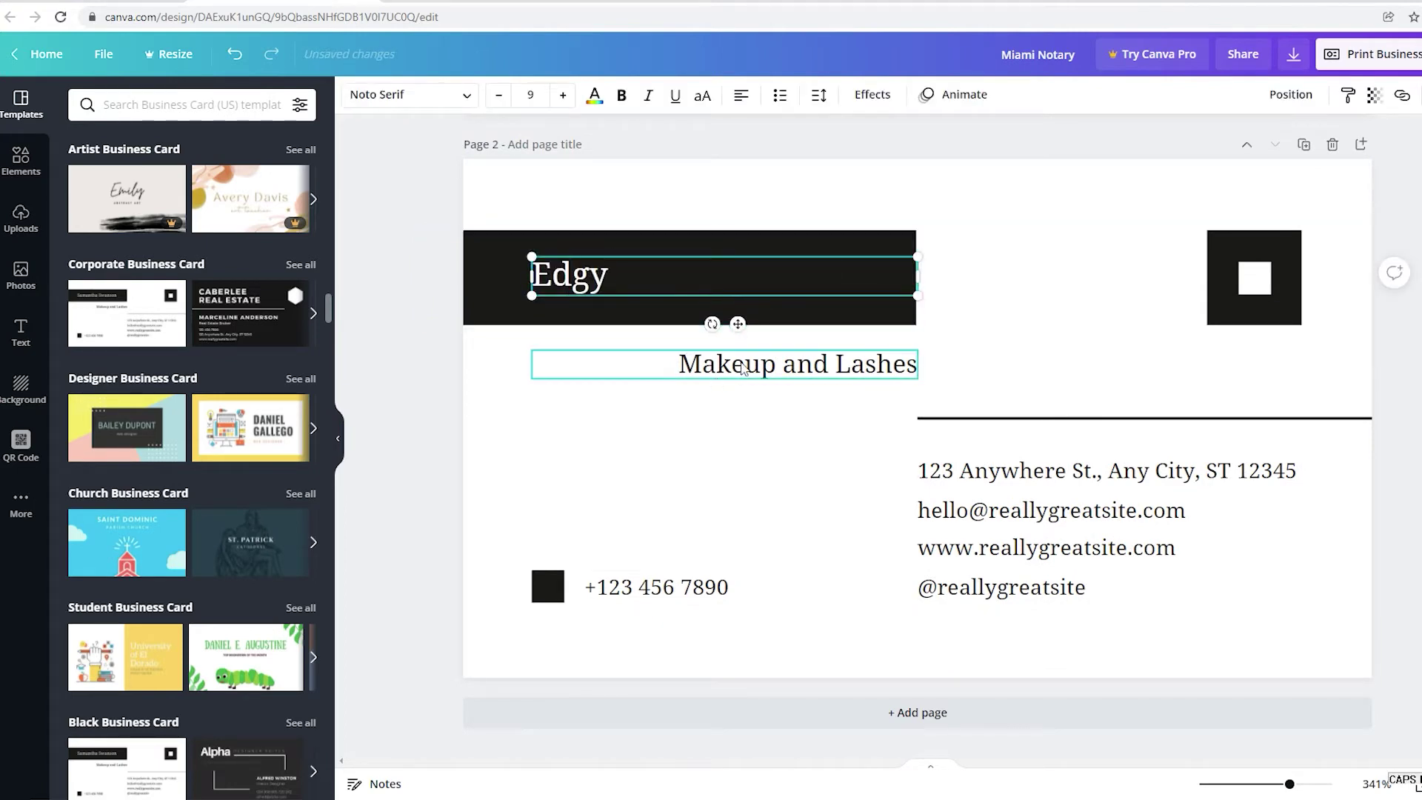
{"action": "double_click", "coordinate": [749, 365]}
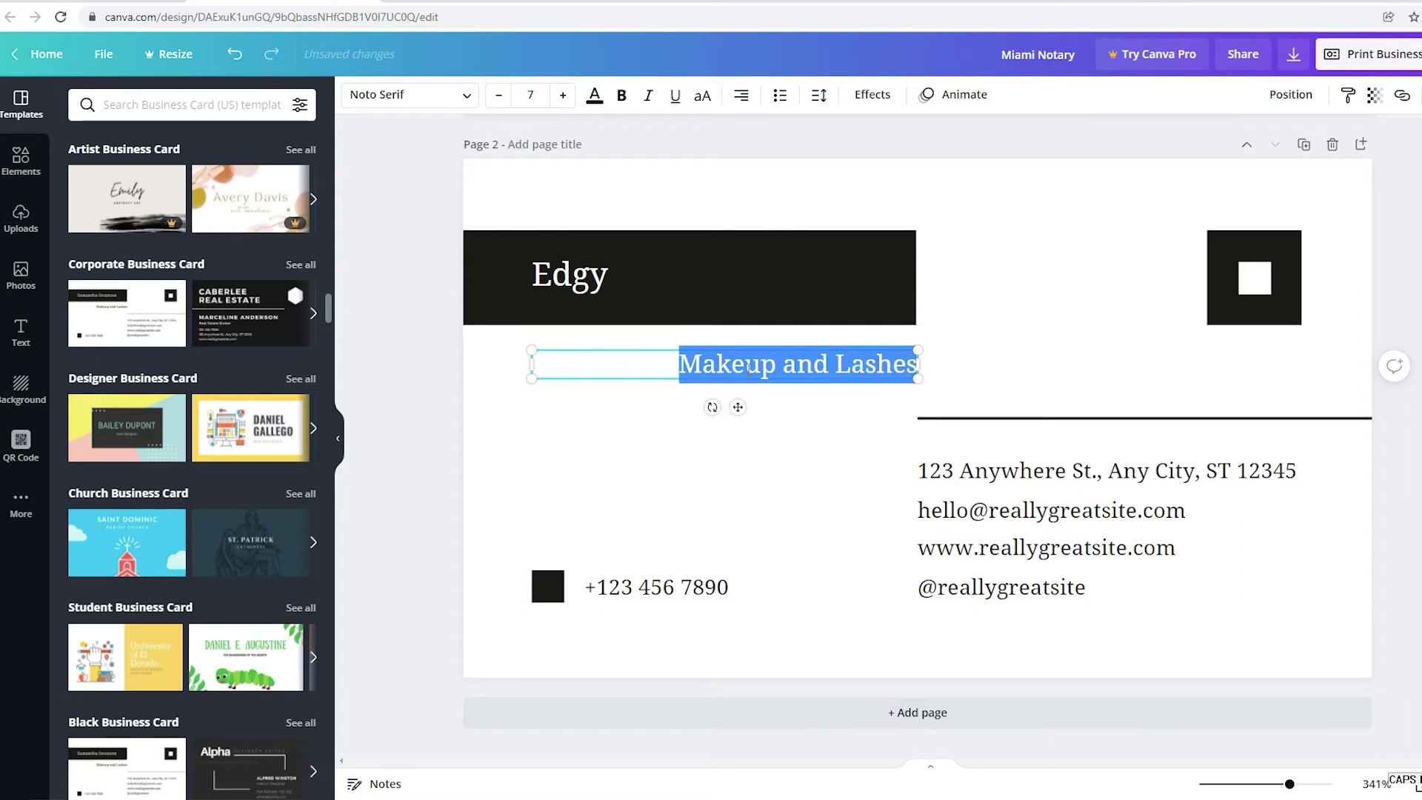
{"action": "type", "text": "Remote onl"}
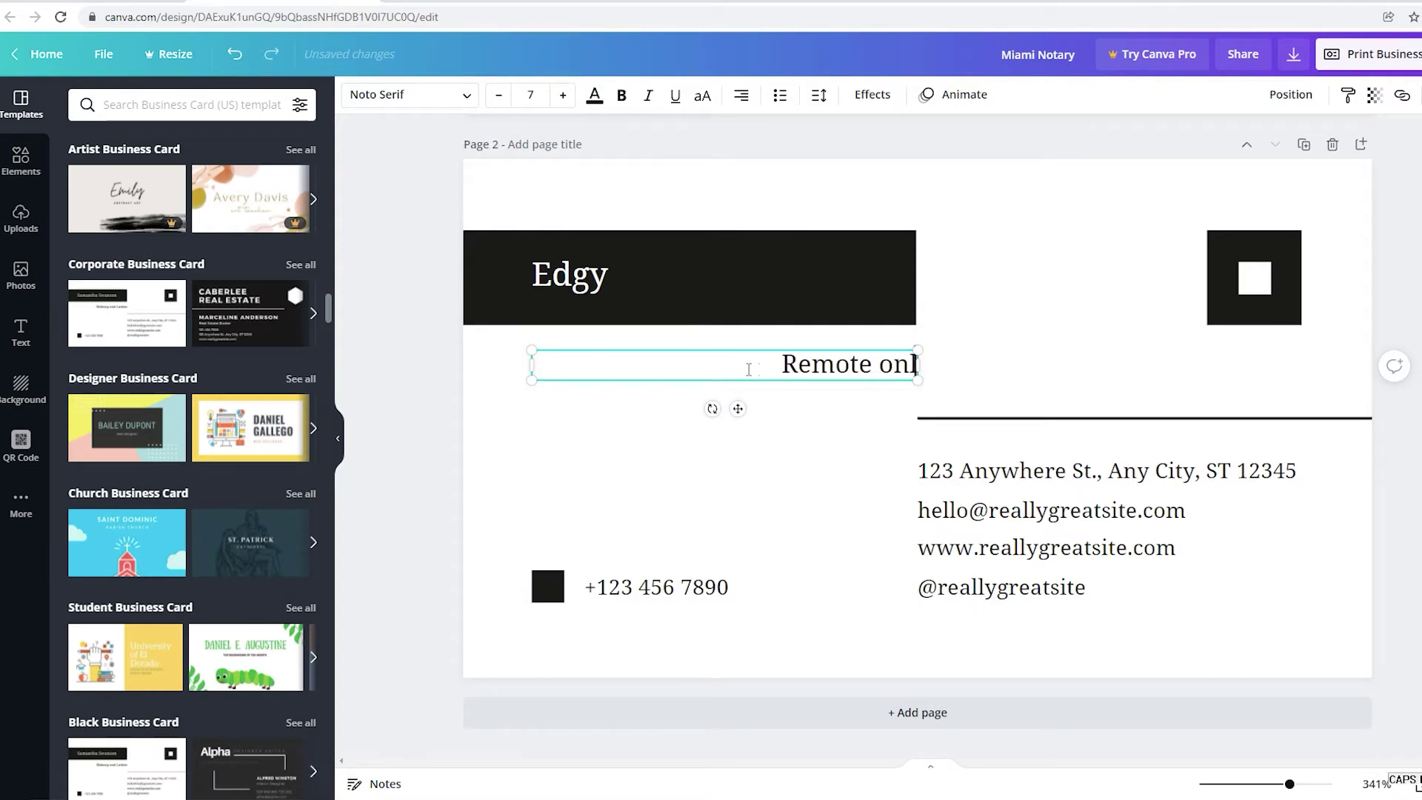
{"action": "type", "text": "ine Notary"}
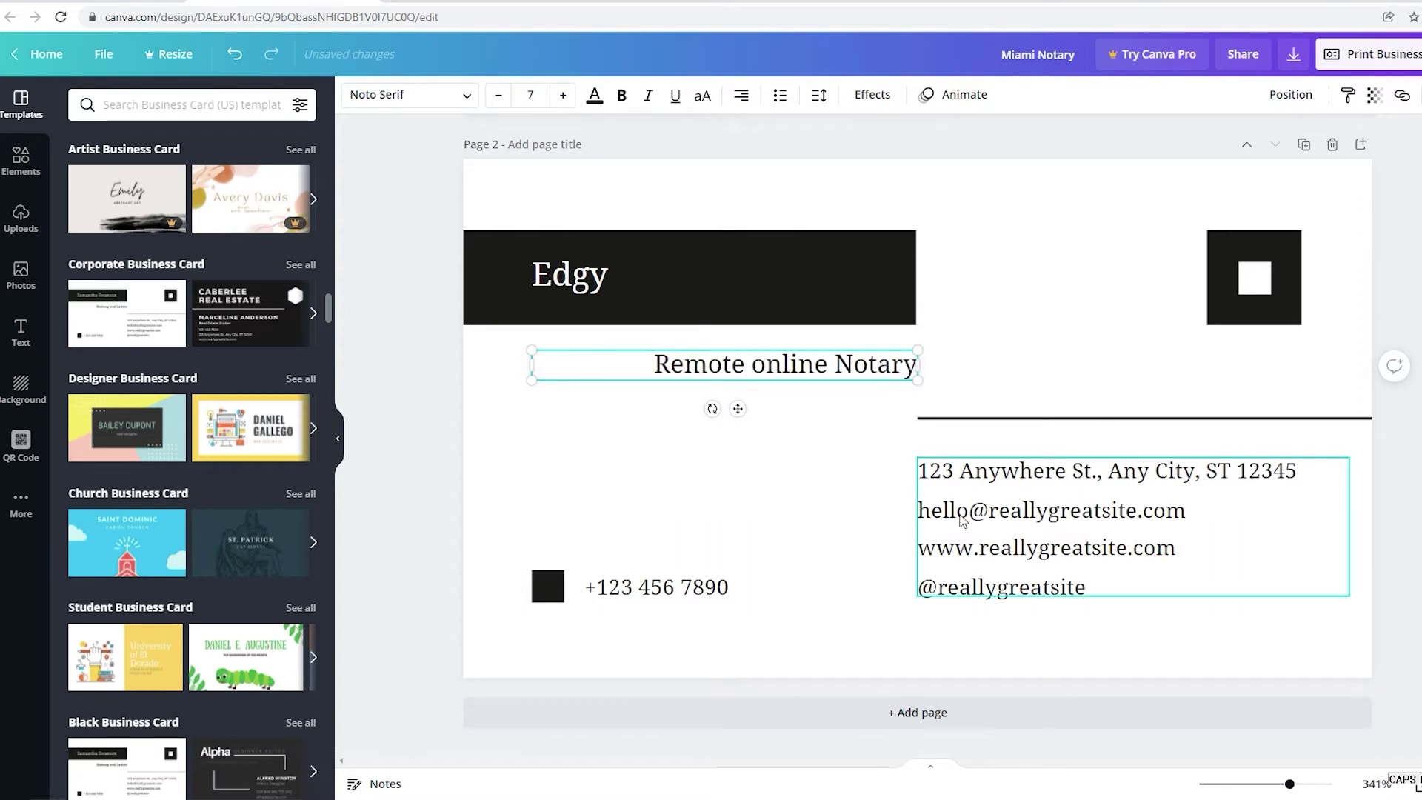
{"action": "left_click", "coordinate": [819, 491]}
Add 'loan signing' and replace the sample website and social handle with the notary's website and e-mail.
{"action": "double_click", "coordinate": [1052, 548]}
{"action": "type", "text": "loan signinghe"}
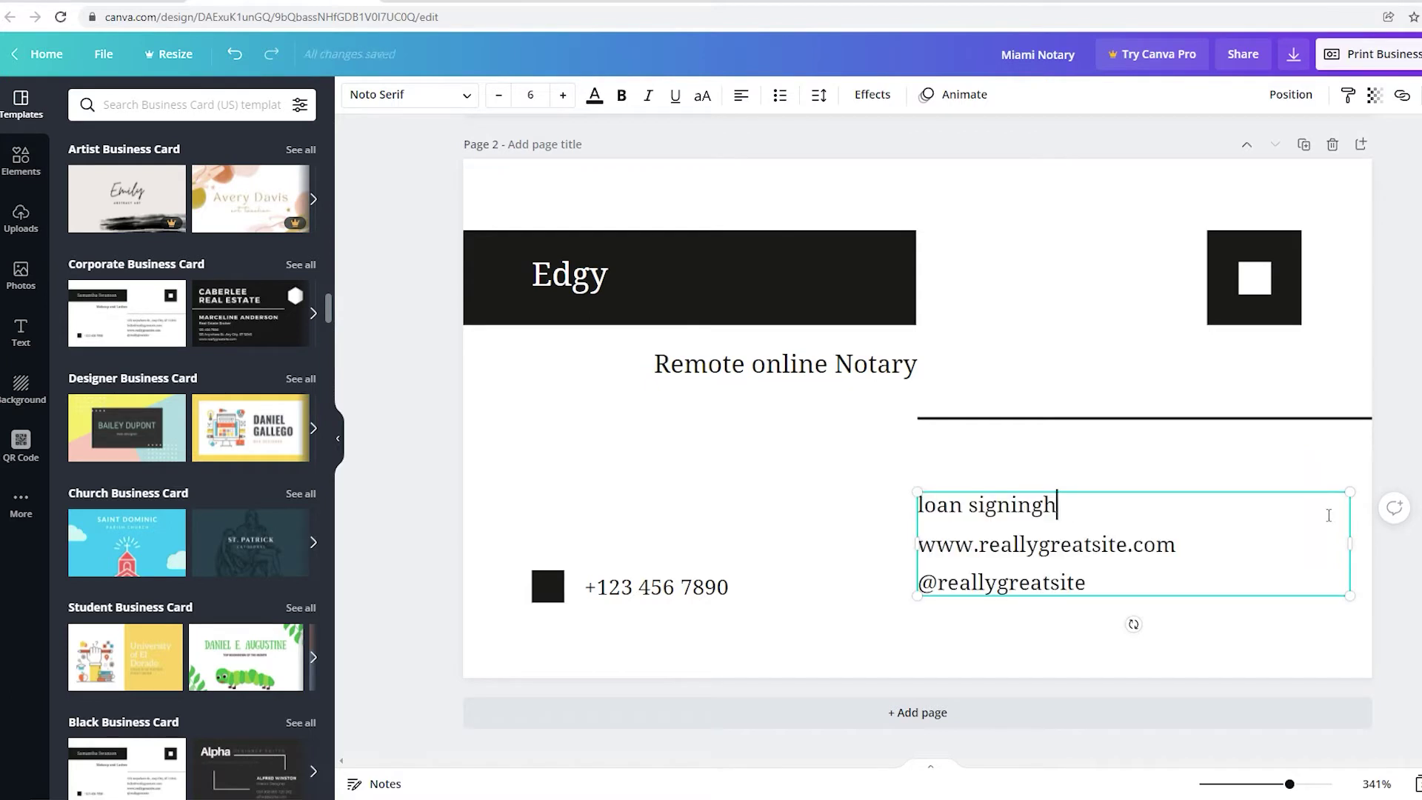
{"action": "left_click", "coordinate": [1133, 552]}
{"action": "key", "text": "BackSpace"}
{"action": "key", "text": "BackSpace"}
{"action": "key", "text": "BackSpace"}
{"action": "key", "text": "BackSpace"}
{"action": "key", "text": "BackSpace"}
{"action": "key", "text": "BackSpace"}
{"action": "key", "text": "BackSpace"}
{"action": "key", "text": "BackSpace"}
{"action": "key", "text": "BackSpace"}
{"action": "key", "text": "BackSpace"}
{"action": "key", "text": "BackSpace"}
{"action": "key", "text": "BackSpace"}
{"action": "key", "text": "BackSpace"}
{"action": "key", "text": "BackSpace"}
{"action": "key", "text": "BackSpace"}
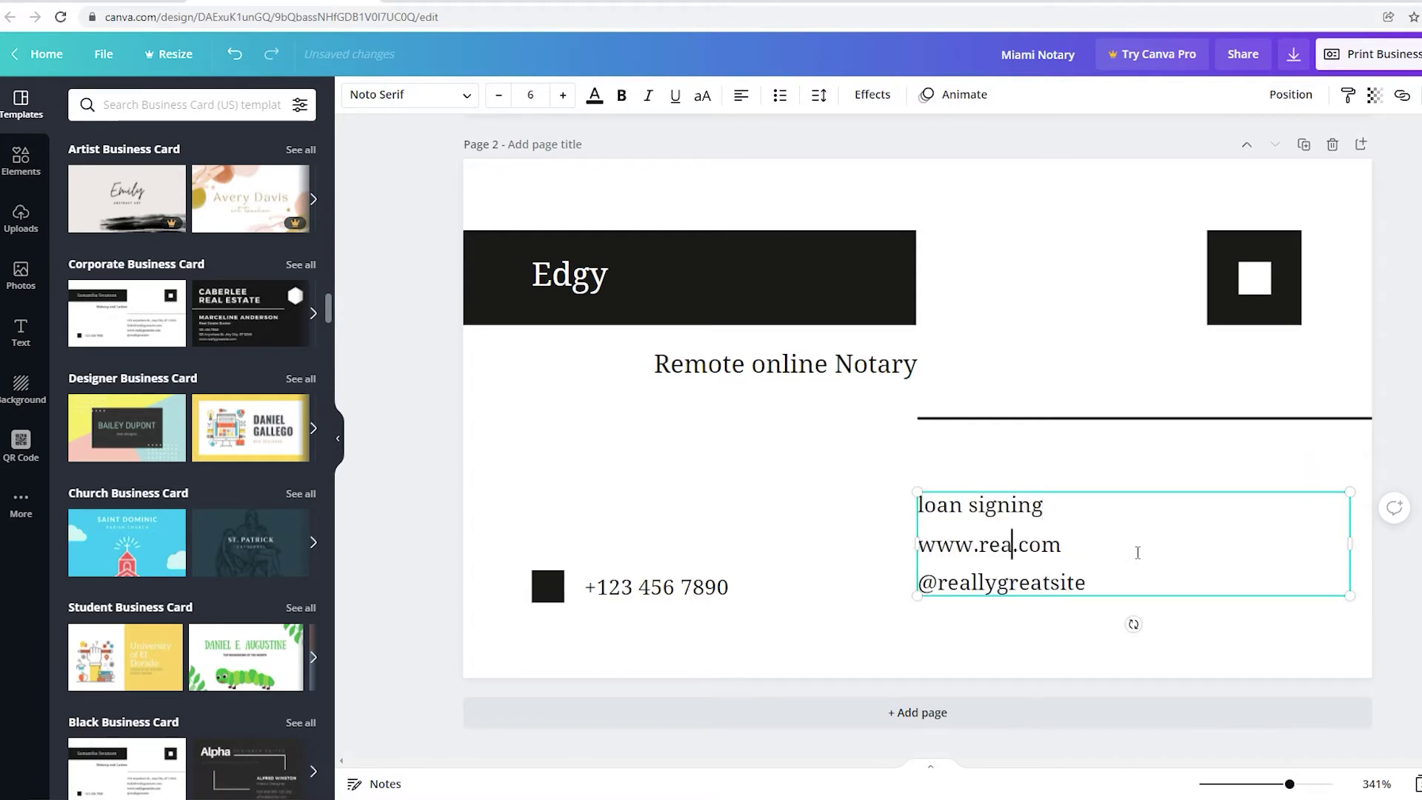
{"action": "type", "text": ","}
{"action": "key", "text": "BackSpace"}
{"action": "type", "text": "miamino"}
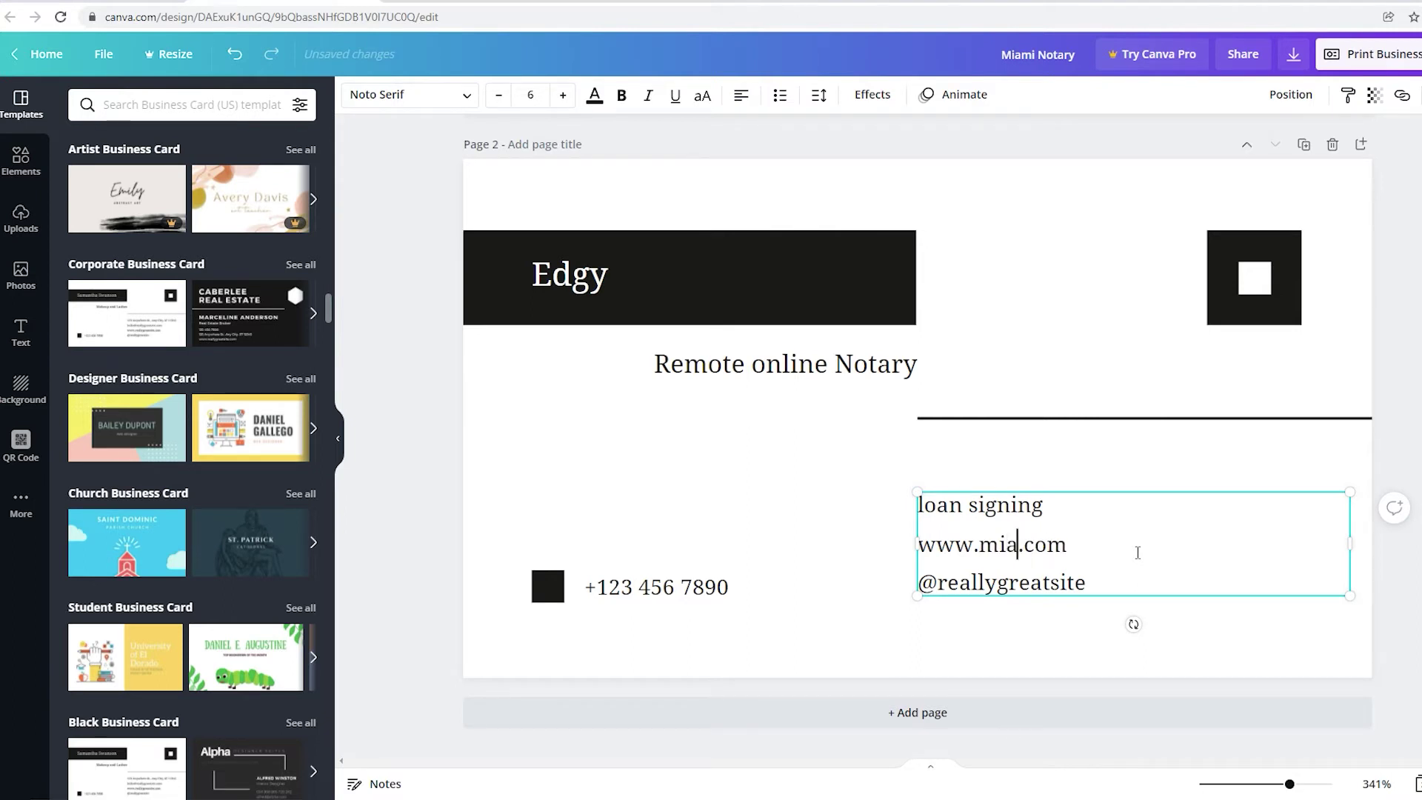
{"action": "type", "text": "tarya"}
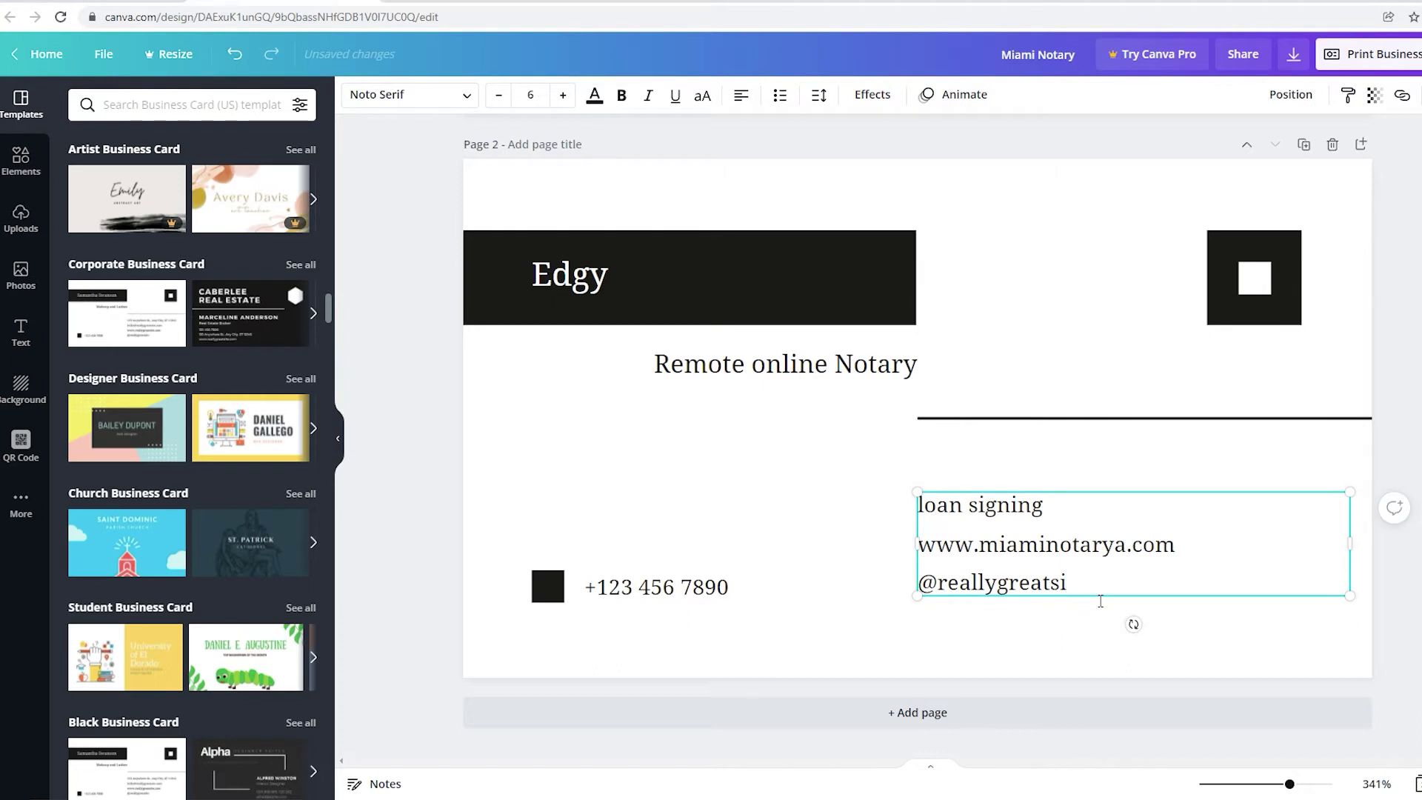
{"action": "key", "text": "BackSpace"}
{"action": "key", "text": "BackSpace"}
{"action": "key", "text": "BackSpace"}
{"action": "key", "text": "BackSpace"}
{"action": "key", "text": "BackSpace"}
{"action": "key", "text": "BackSpace"}
{"action": "key", "text": "BackSpace"}
{"action": "key", "text": "BackSpace"}
{"action": "key", "text": "BackSpace"}
{"action": "key", "text": "BackSpace"}
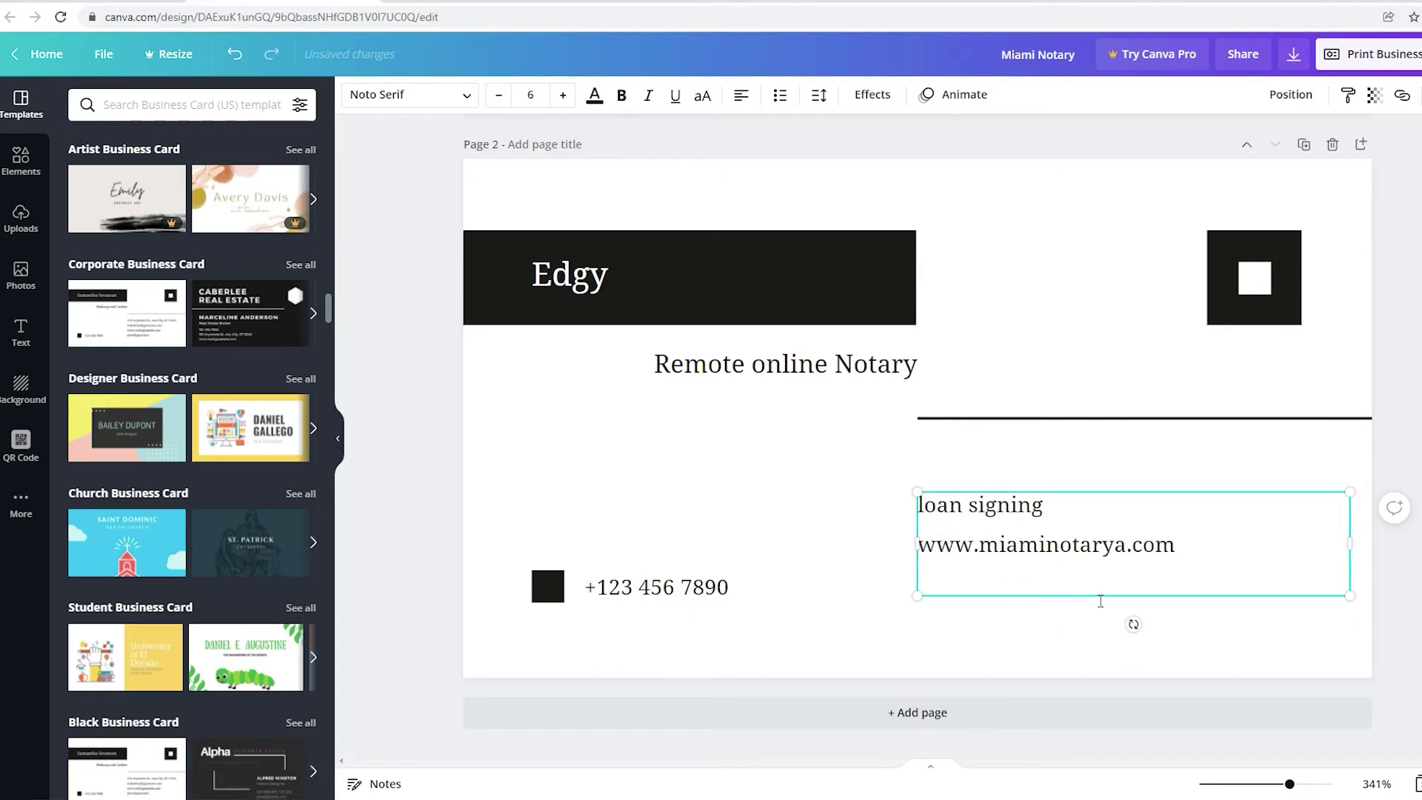
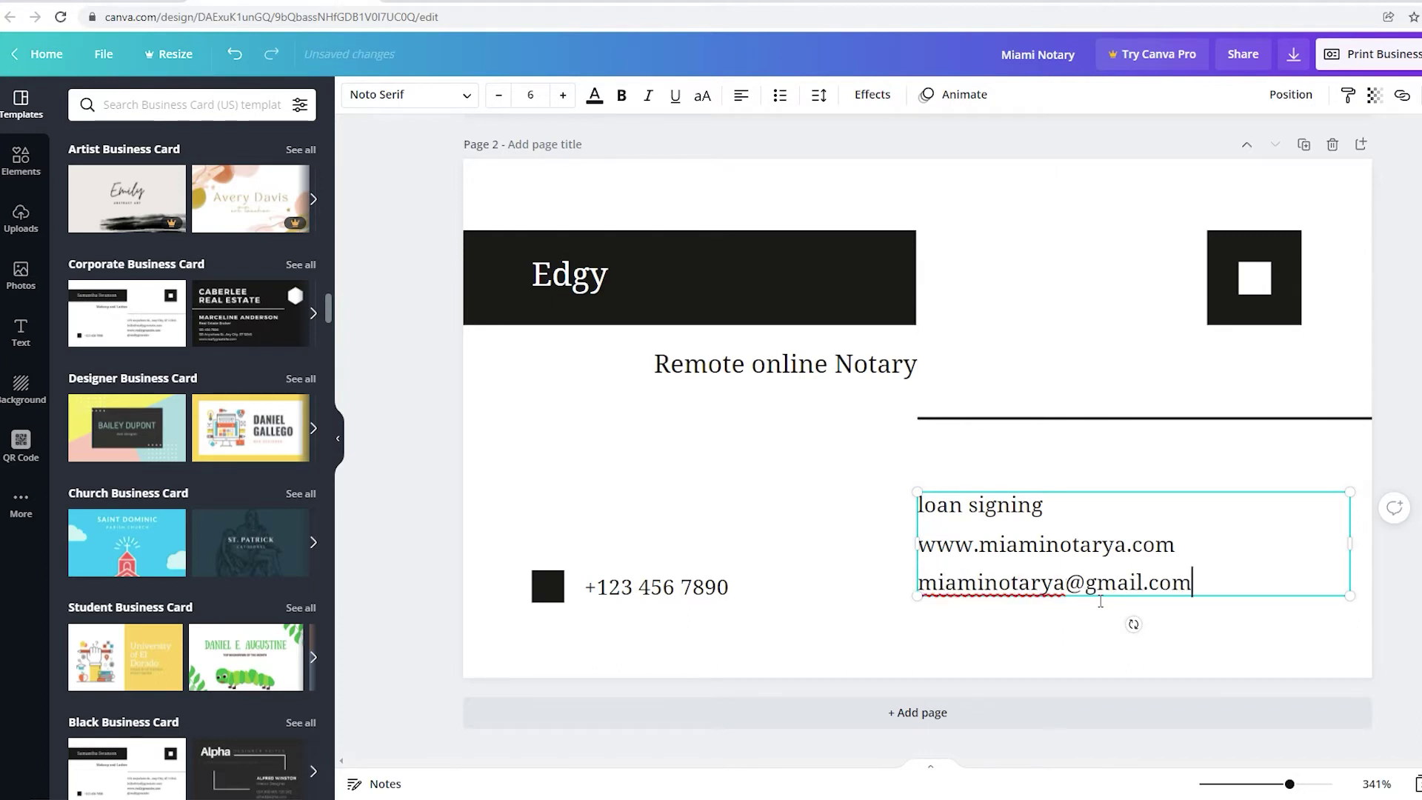
{"action": "scroll", "coordinate": [963, 622], "scroll_direction": "up", "scroll_amount": 3}
{"action": "left_click", "coordinate": [850, 689]}
{"action": "scroll", "coordinate": [850, 688], "scroll_direction": "down", "scroll_amount": 3}
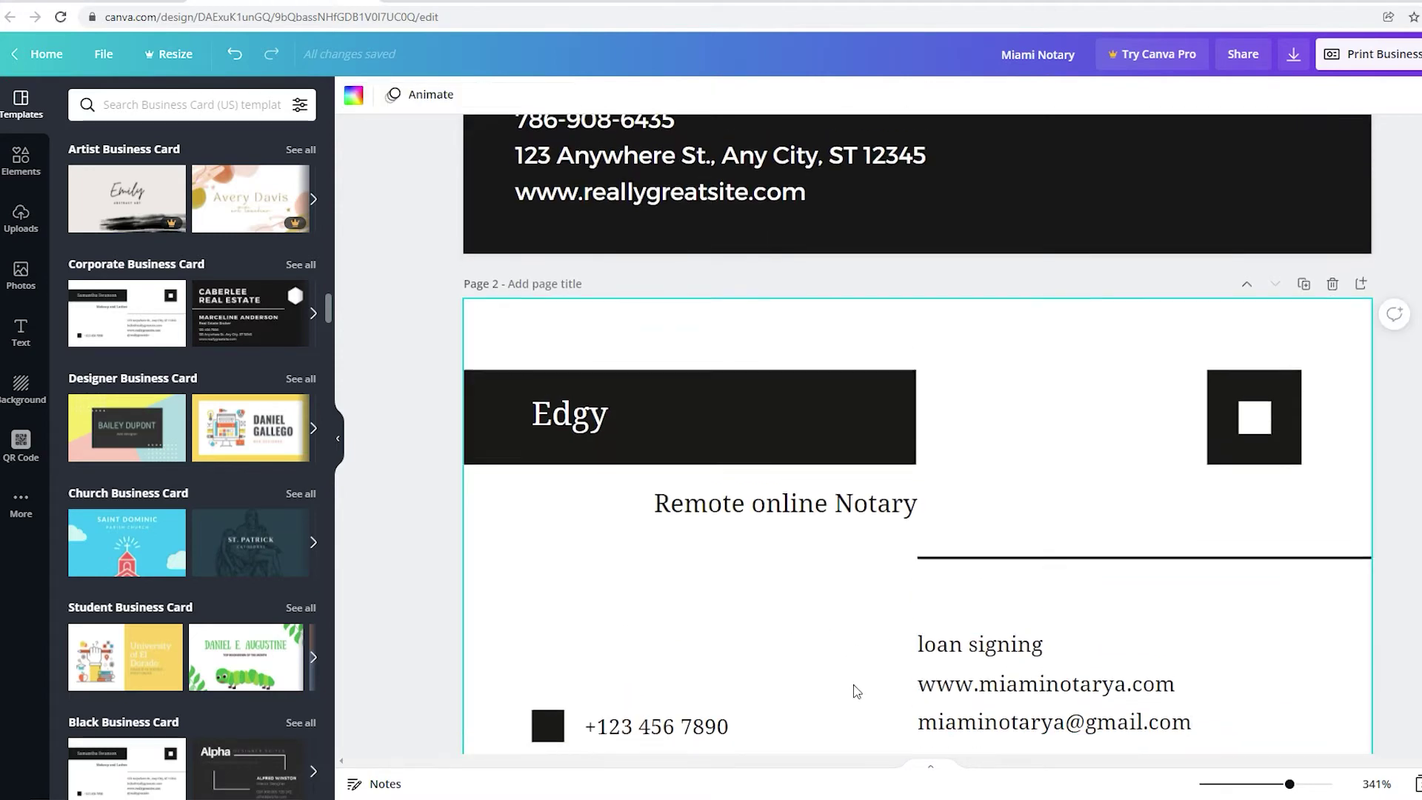
{"action": "left_click", "coordinate": [733, 591]}
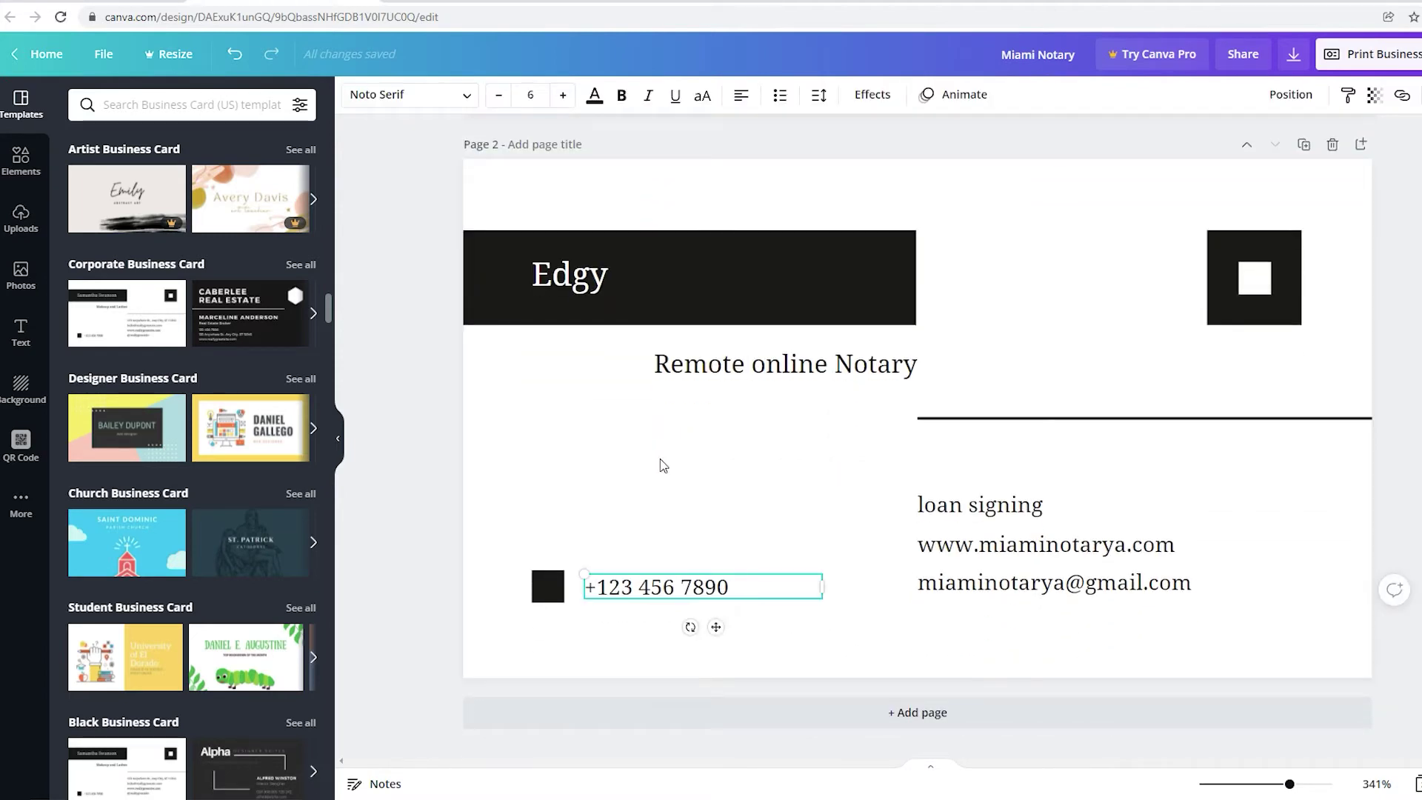
{"action": "left_click", "coordinate": [686, 671]}
{"action": "scroll", "coordinate": [691, 600], "scroll_direction": "up", "scroll_amount": 3}
{"action": "scroll", "coordinate": [1384, 687], "scroll_direction": "down", "scroll_amount": 3}
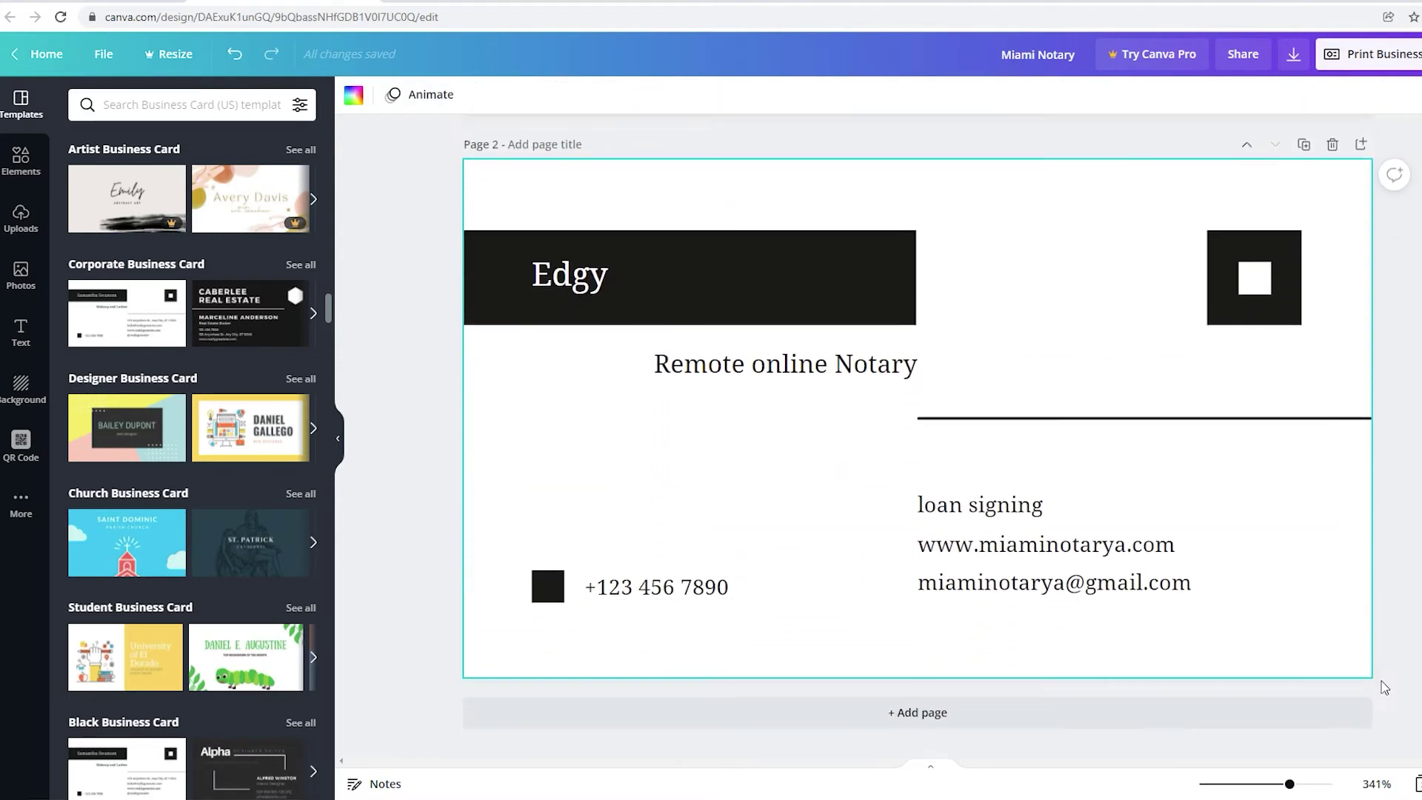
{"action": "scroll", "coordinate": [822, 540], "scroll_direction": "up", "scroll_amount": 1}
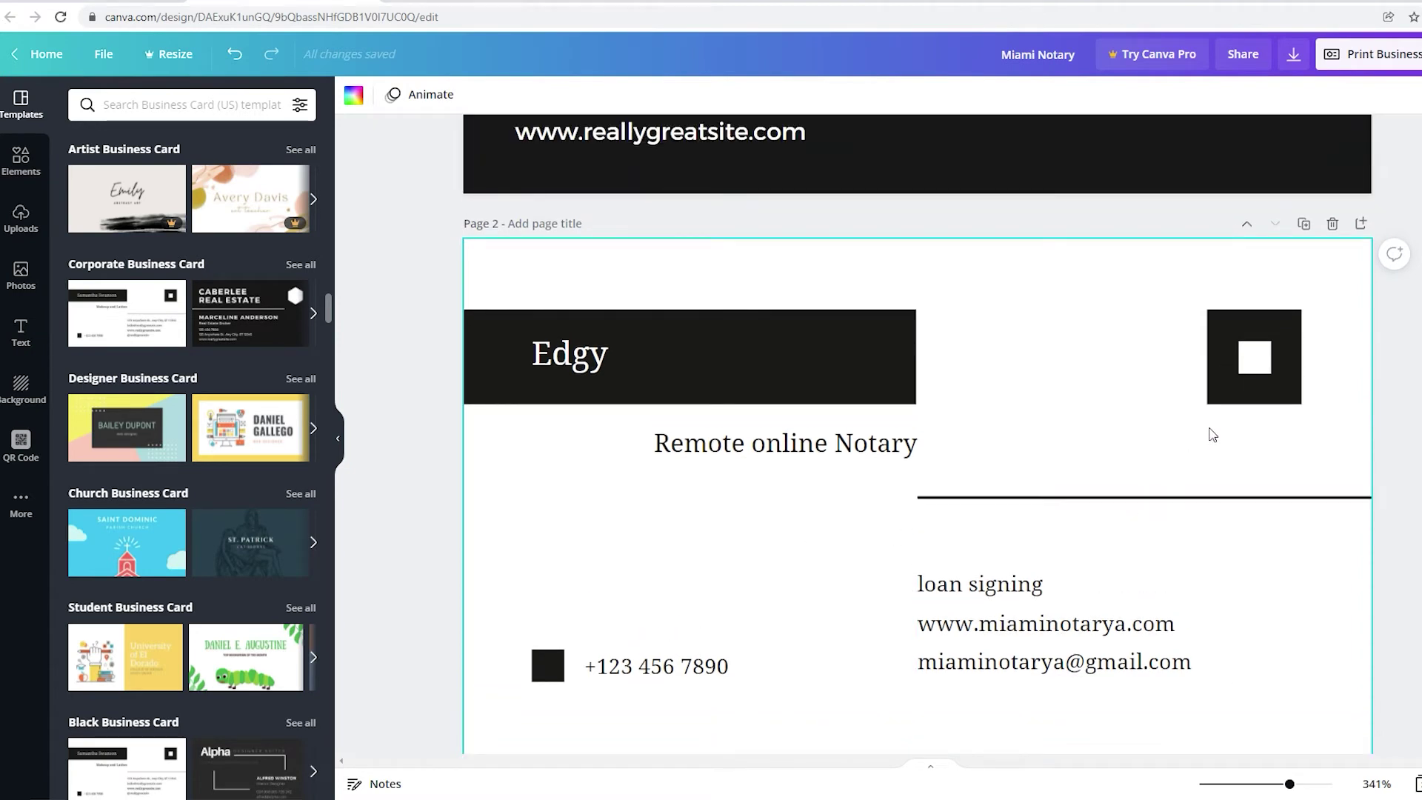
{"action": "scroll", "coordinate": [822, 593], "scroll_direction": "down", "scroll_amount": 1}
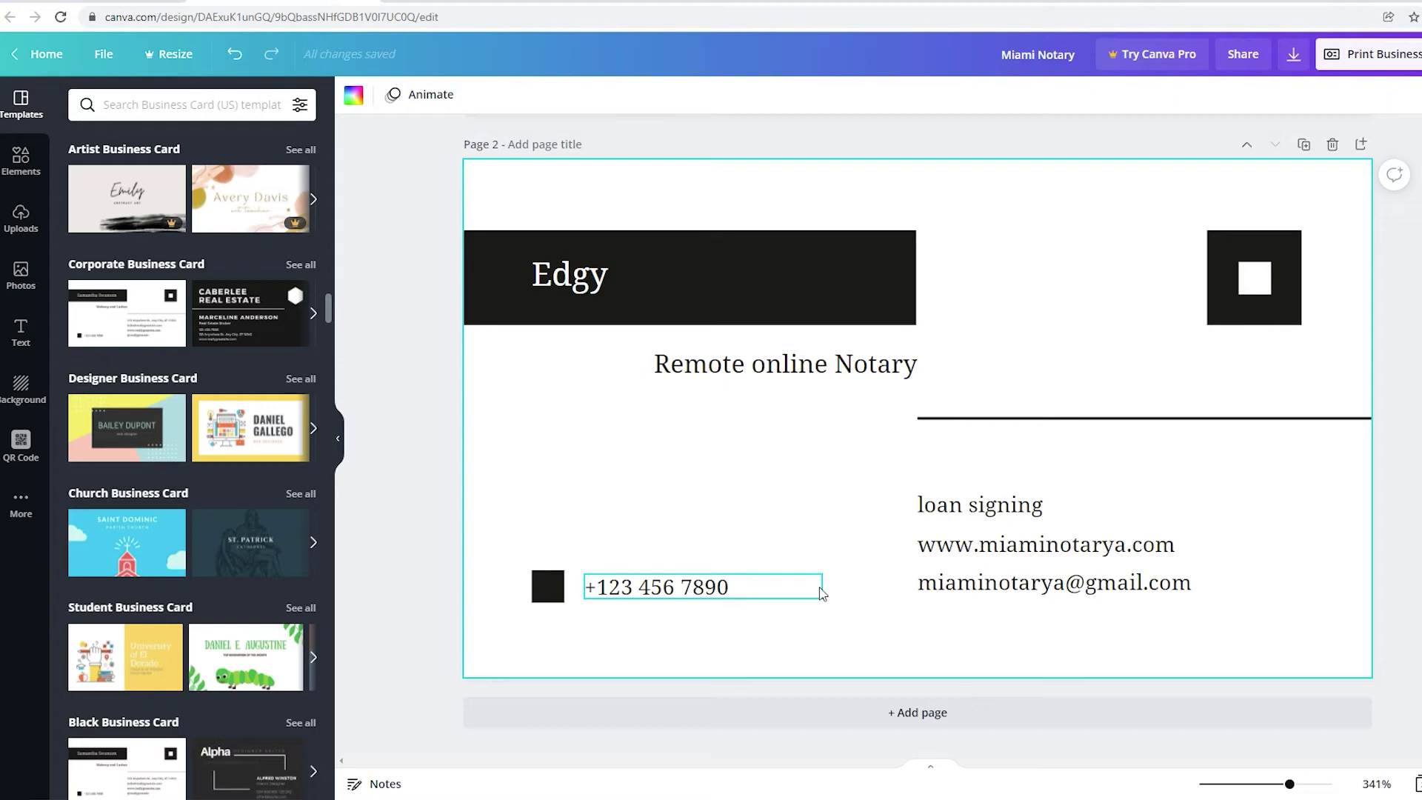
{"action": "scroll", "coordinate": [818, 589], "scroll_direction": "up", "scroll_amount": 7}
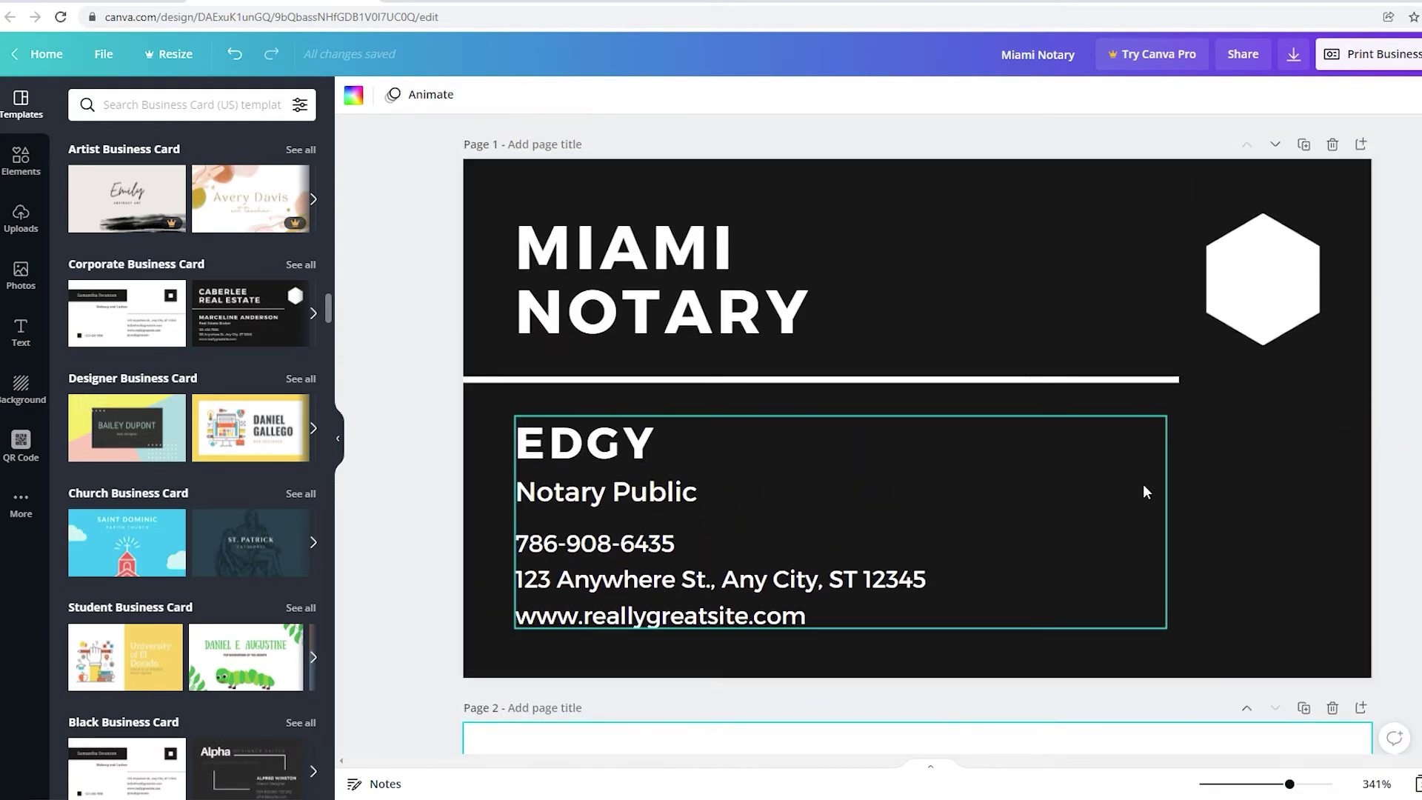
{"action": "scroll", "coordinate": [1145, 491], "scroll_direction": "down", "scroll_amount": 5}
{"action": "scroll", "coordinate": [804, 528], "scroll_direction": "up", "scroll_amount": 4}
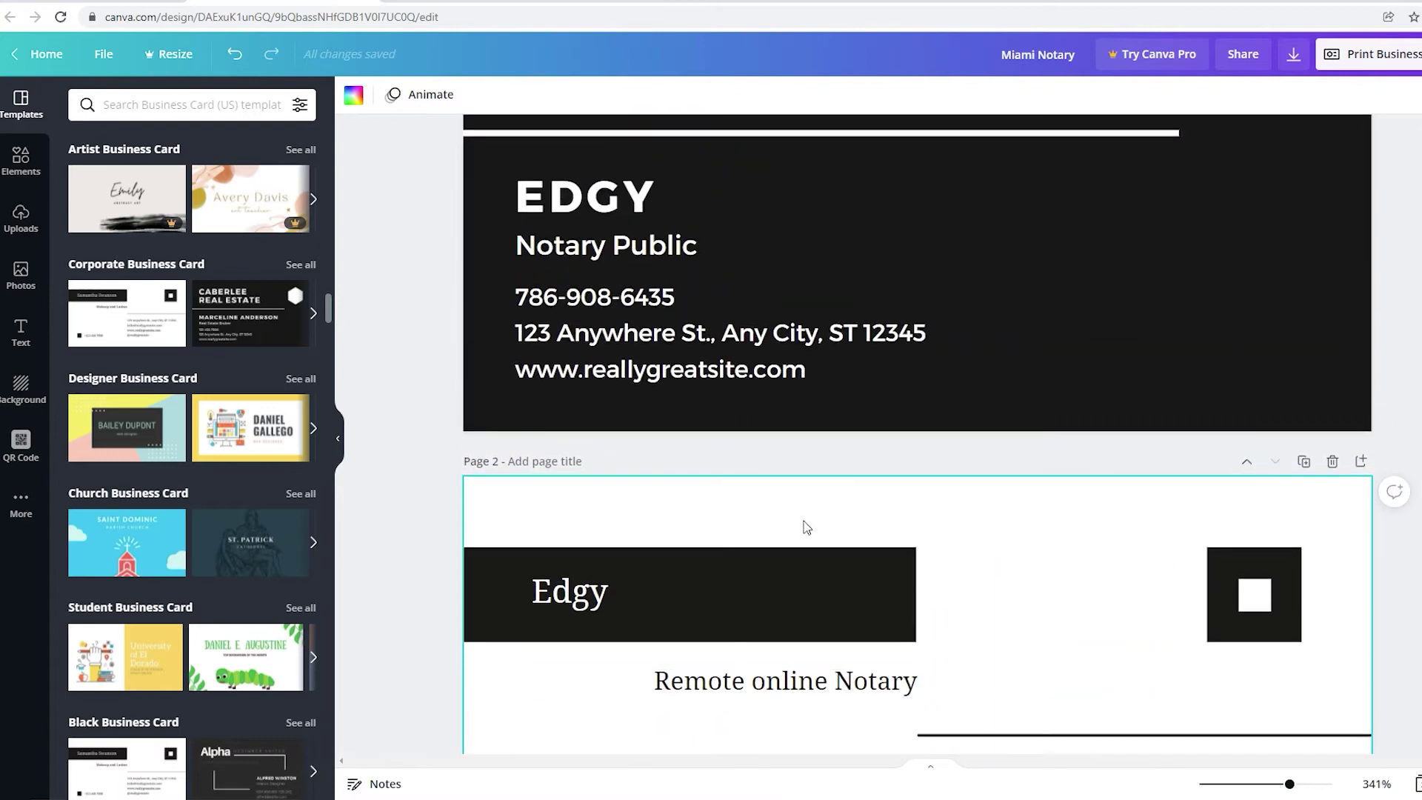
{"action": "scroll", "coordinate": [822, 483], "scroll_direction": "down", "scroll_amount": 2}
{"action": "scroll", "coordinate": [822, 483], "scroll_direction": "down", "scroll_amount": 3}
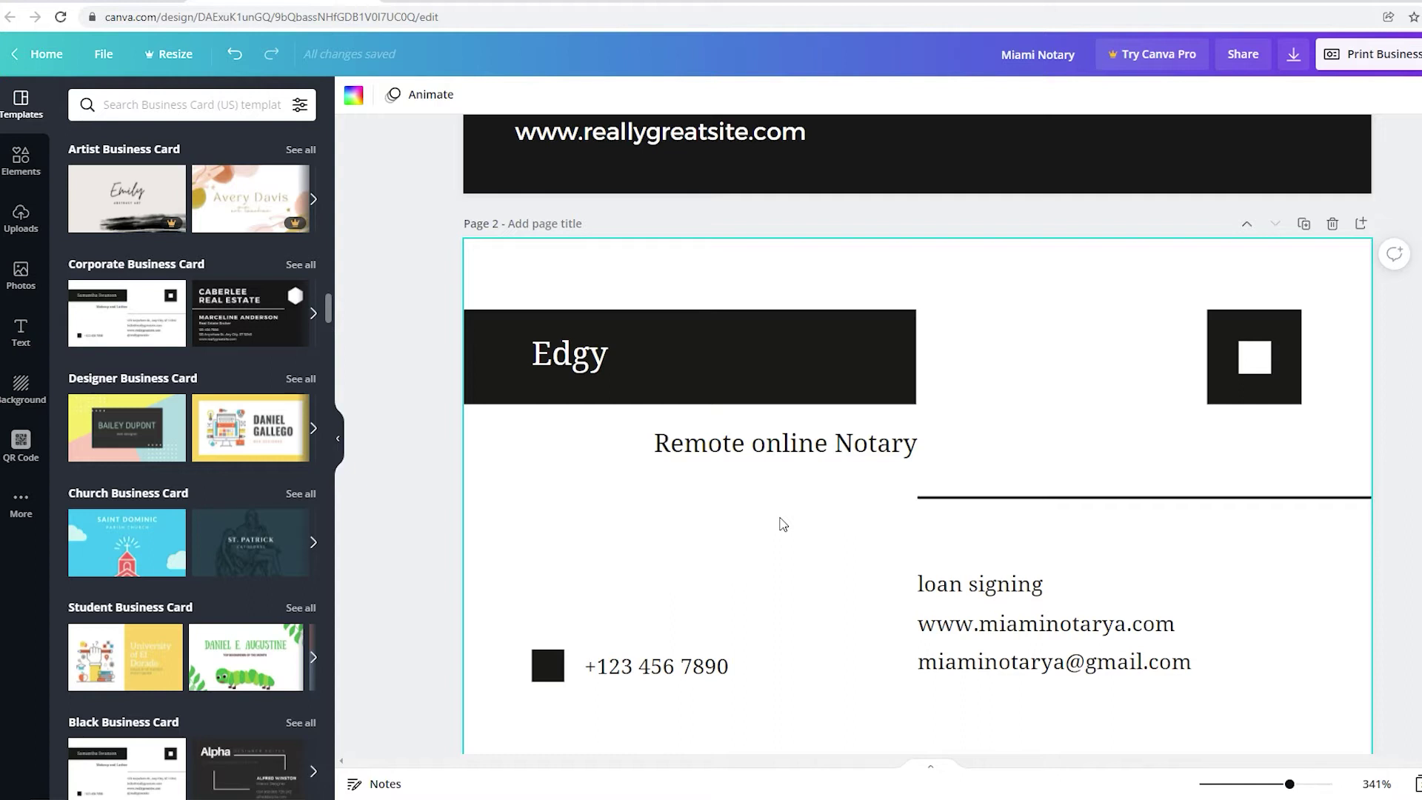
{"action": "scroll", "coordinate": [609, 519], "scroll_direction": "down", "scroll_amount": 1}
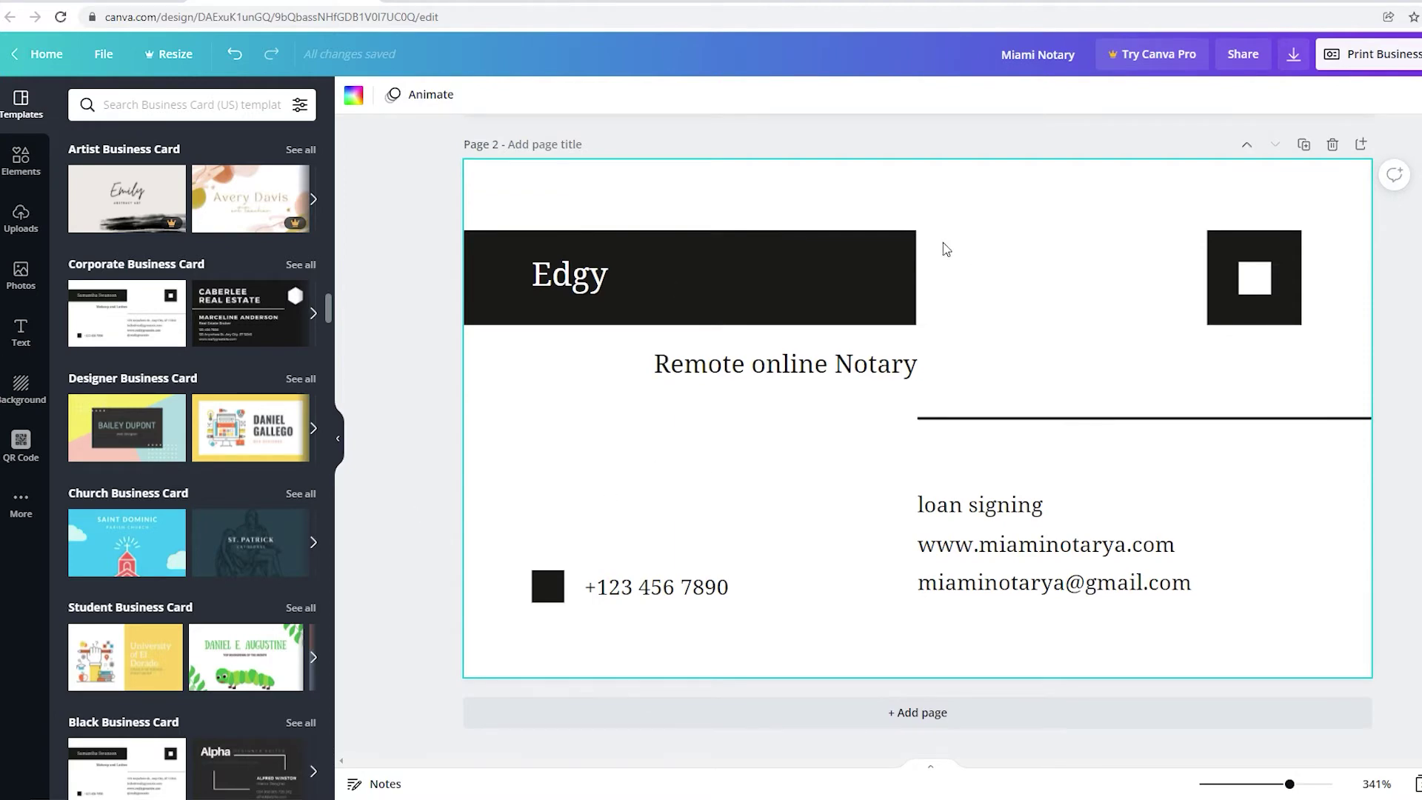
Add a subheading to the back of the card reading 'Notary'.
{"action": "left_click", "coordinate": [22, 339]}
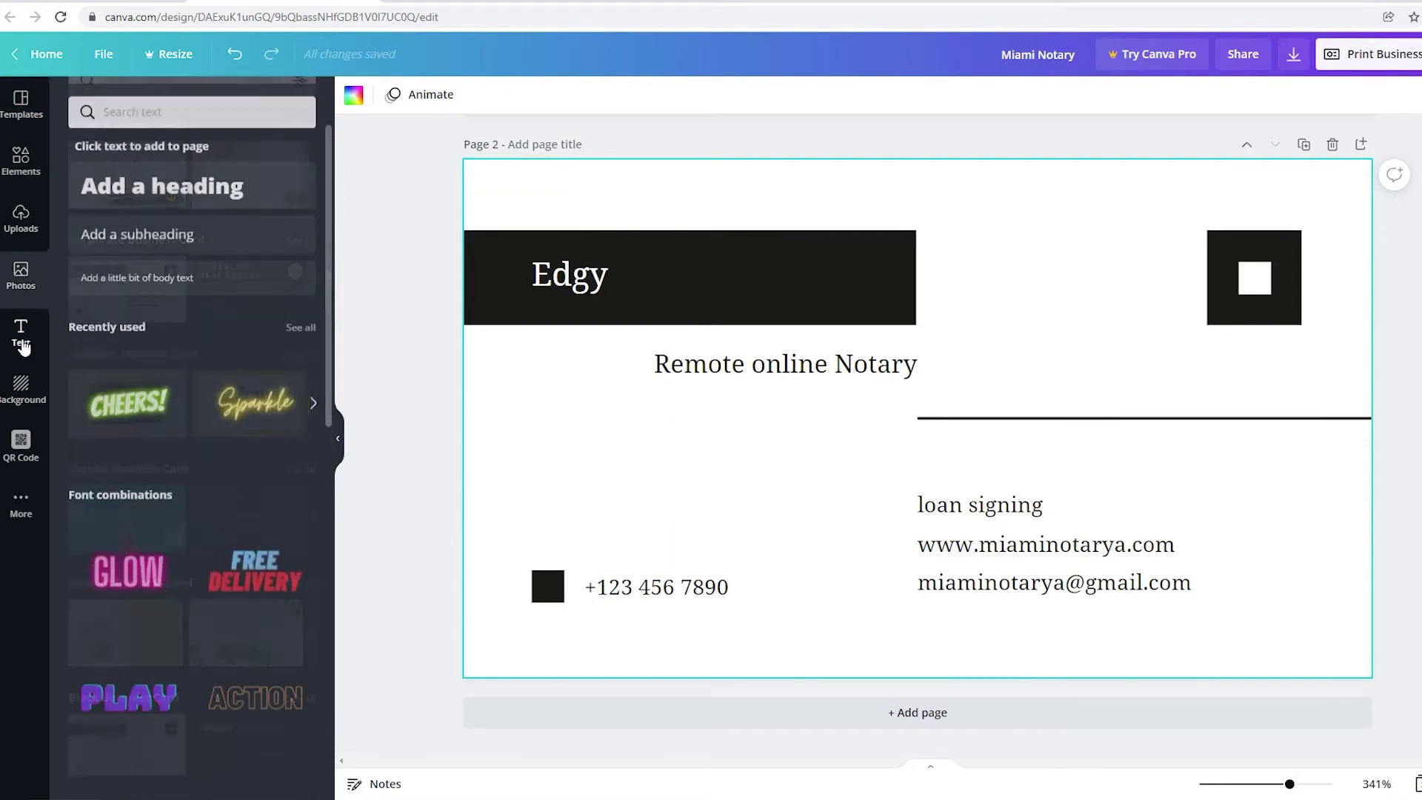
{"action": "left_click", "coordinate": [181, 232]}
{"action": "double_click", "coordinate": [929, 430]}
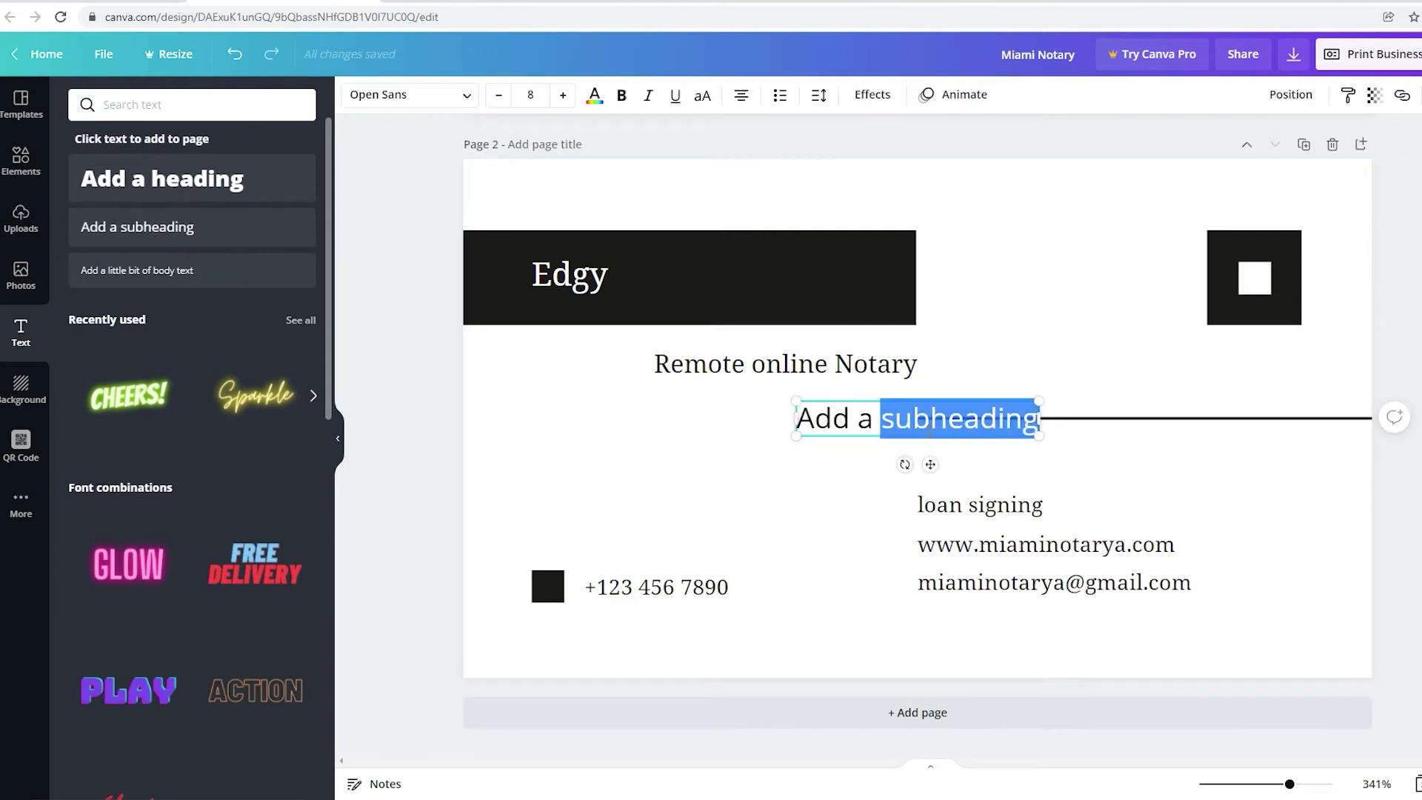
{"action": "triple_click", "coordinate": [930, 430]}
{"action": "type", "text": "Notary"}
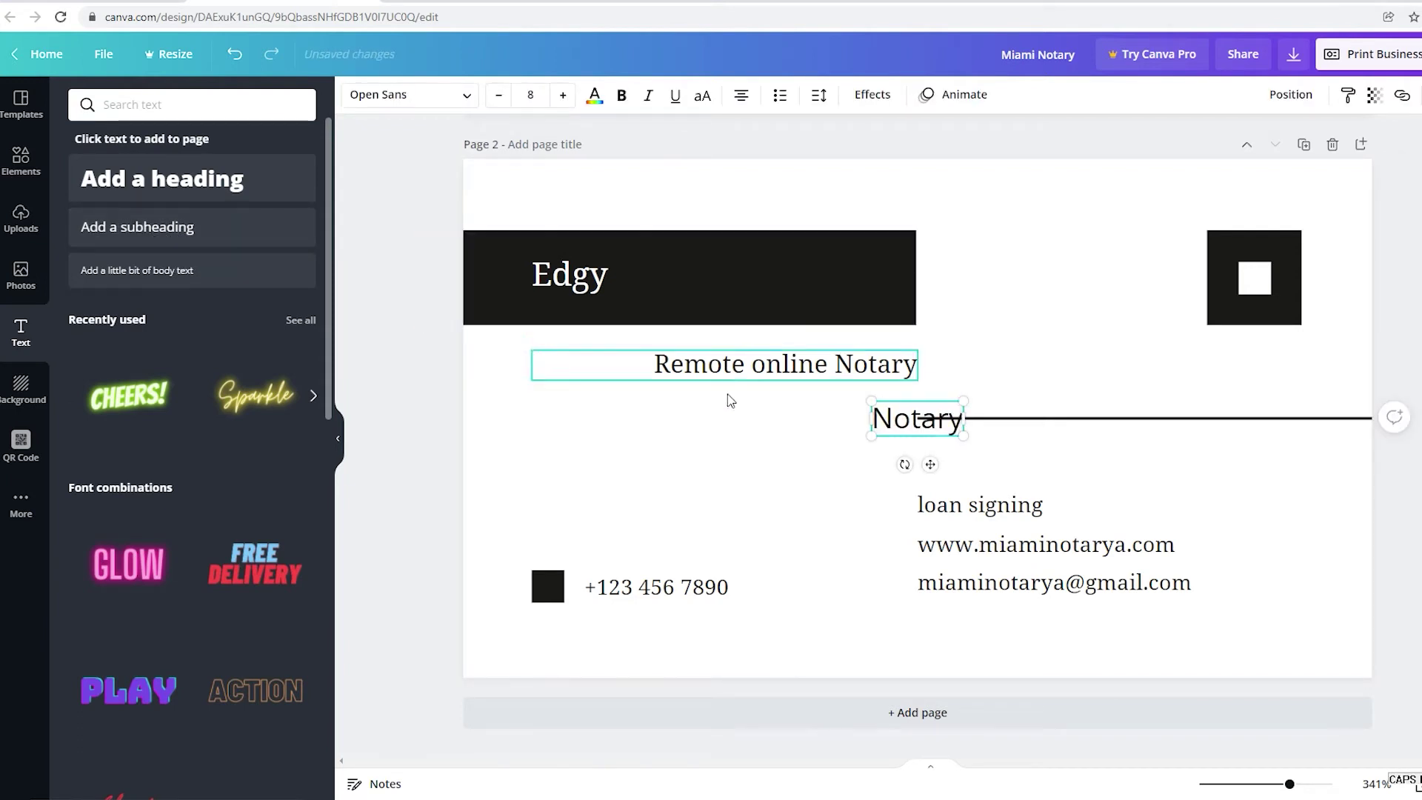
{"action": "left_click", "coordinate": [729, 400]}
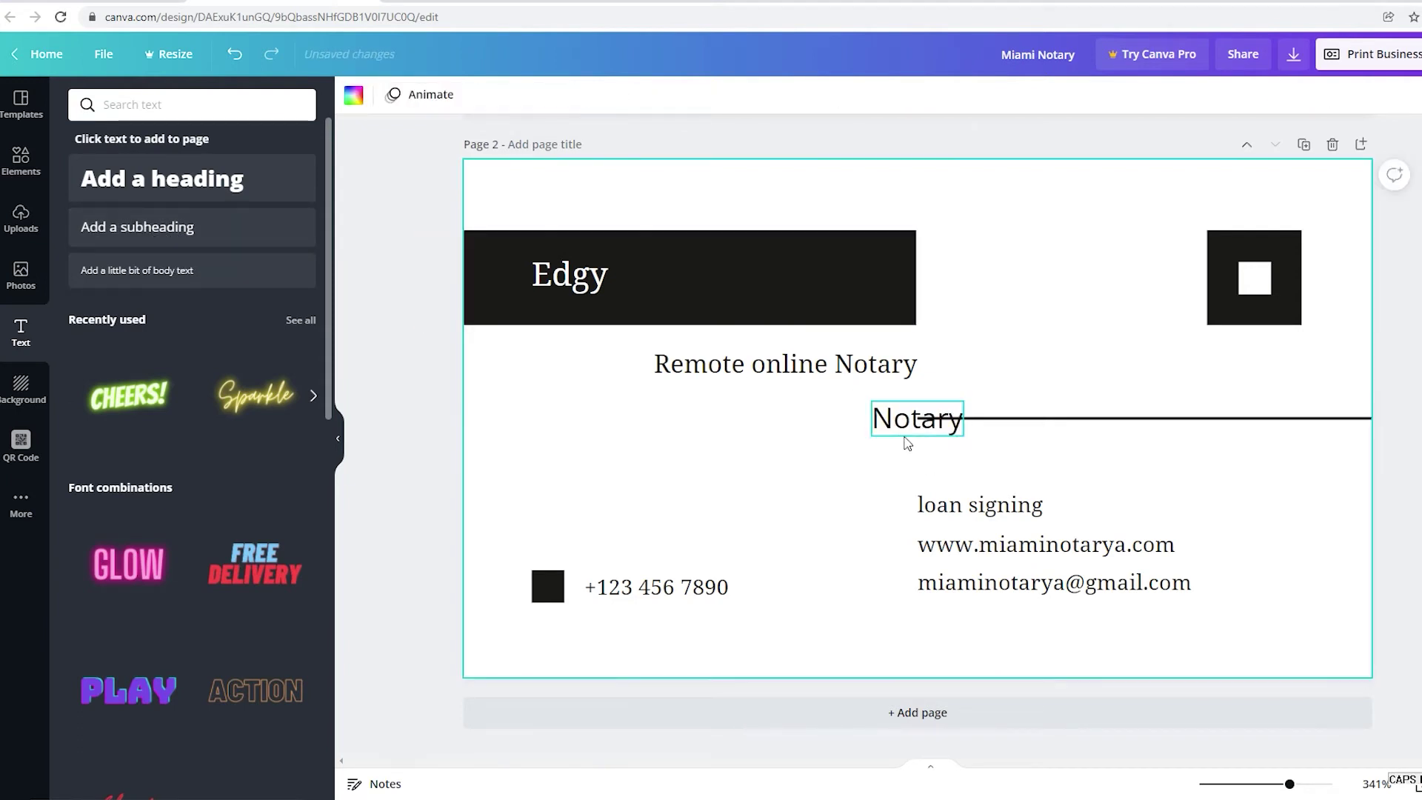
Move the Notary text left above the phone number and resize it.
{"action": "left_click_drag", "start_coordinate": [904, 438], "coordinate": [562, 539]}
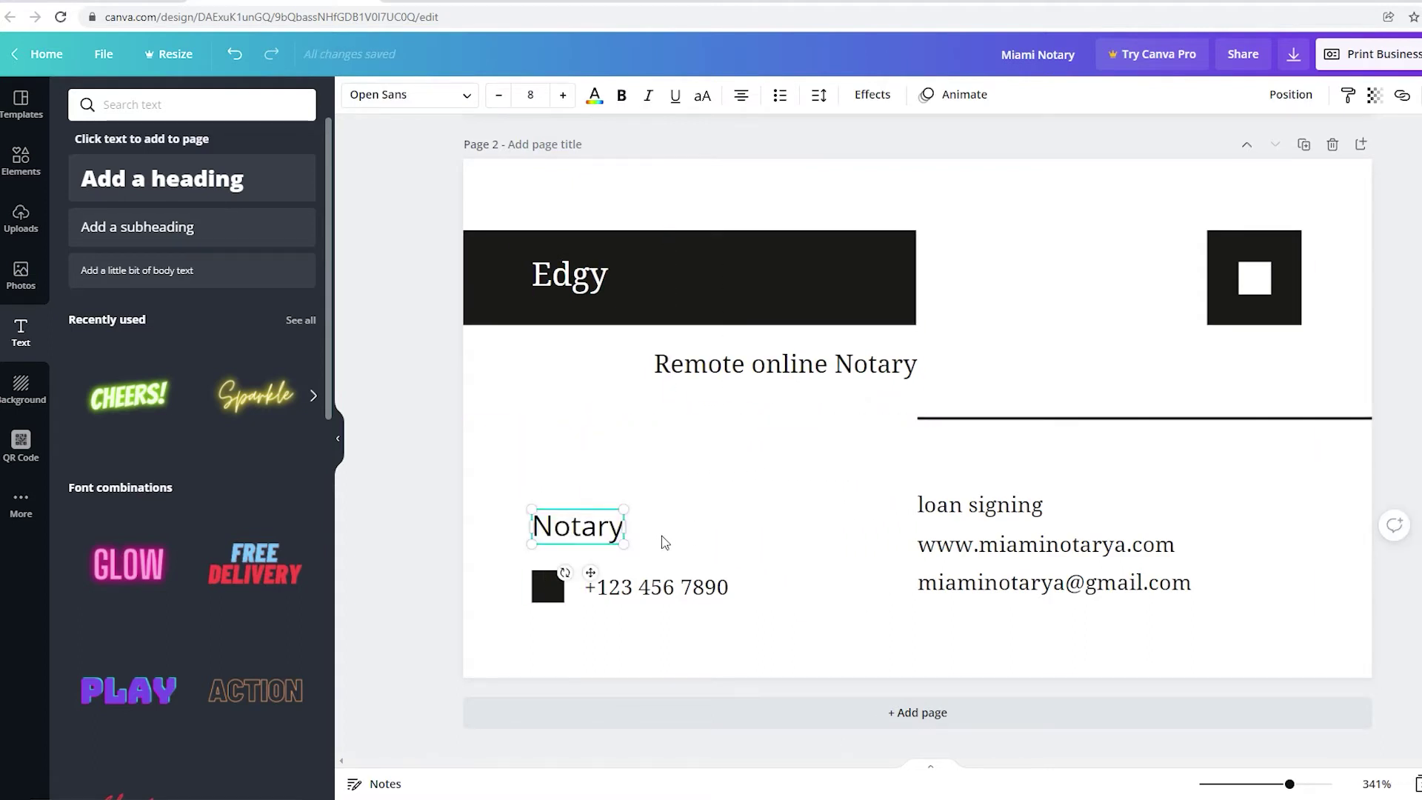
{"action": "left_click_drag", "start_coordinate": [632, 551], "coordinate": [685, 493]}
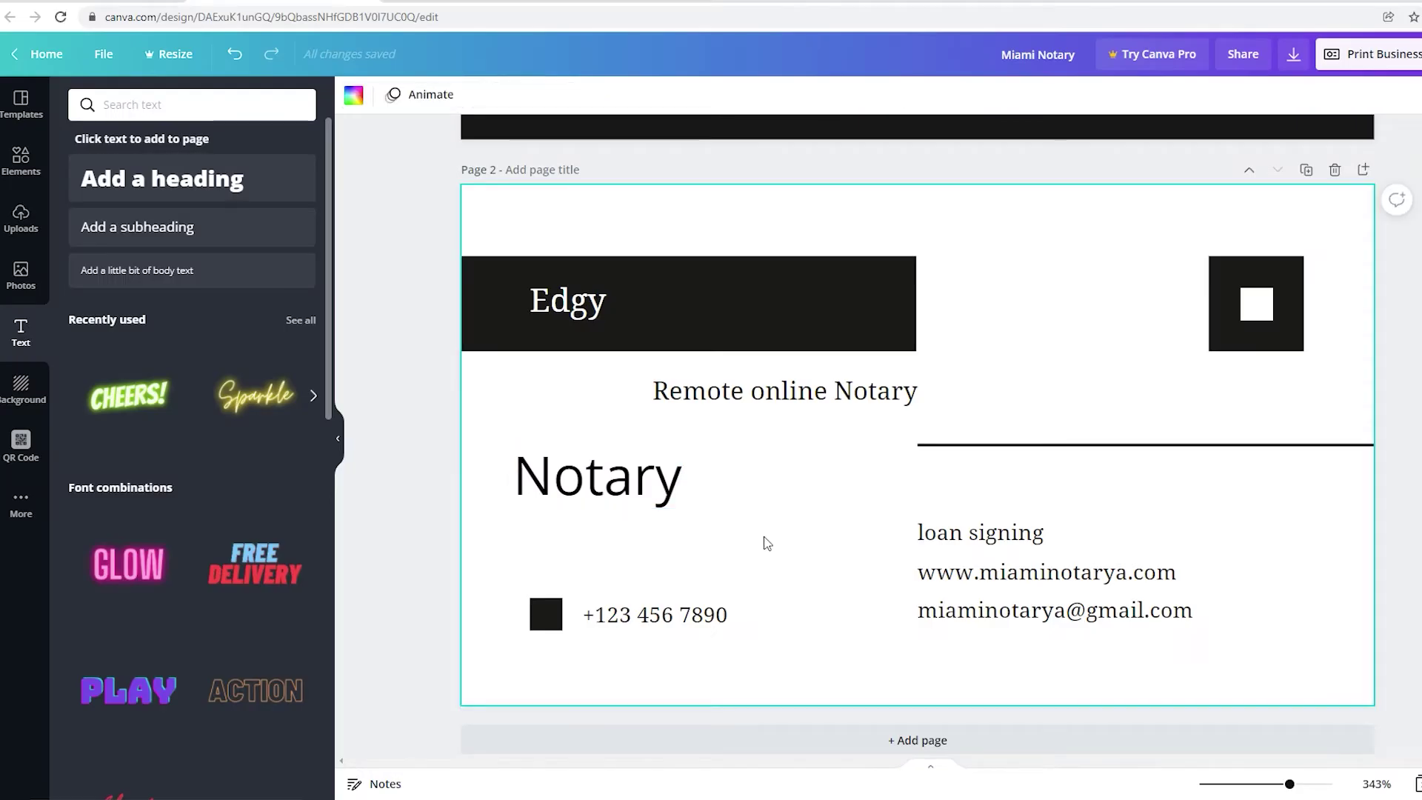
{"action": "scroll", "coordinate": [766, 543], "scroll_direction": "up", "scroll_amount": 1}
Delete the added Notary text from the back of the card.
{"action": "left_click", "coordinate": [626, 574]}
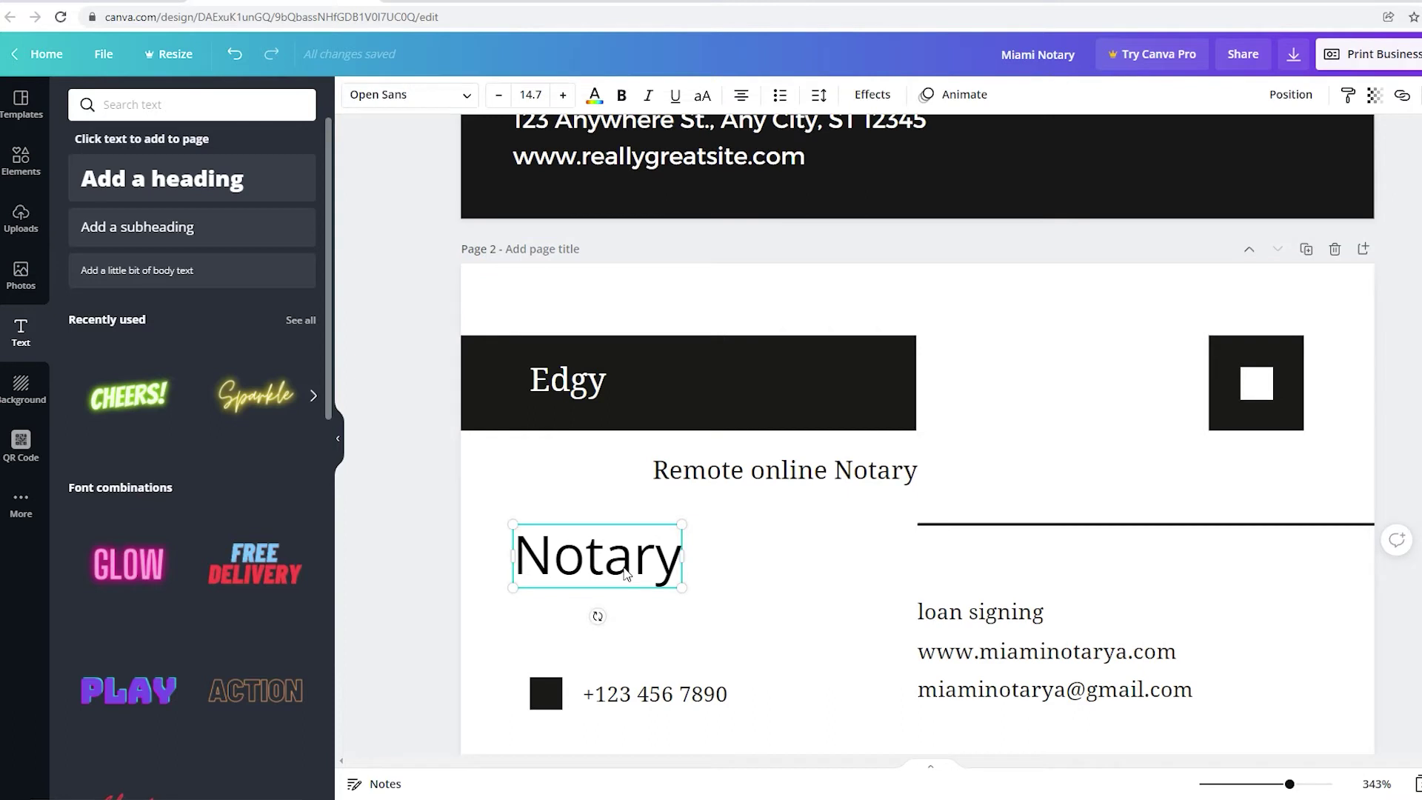
{"action": "key", "text": "Delete"}
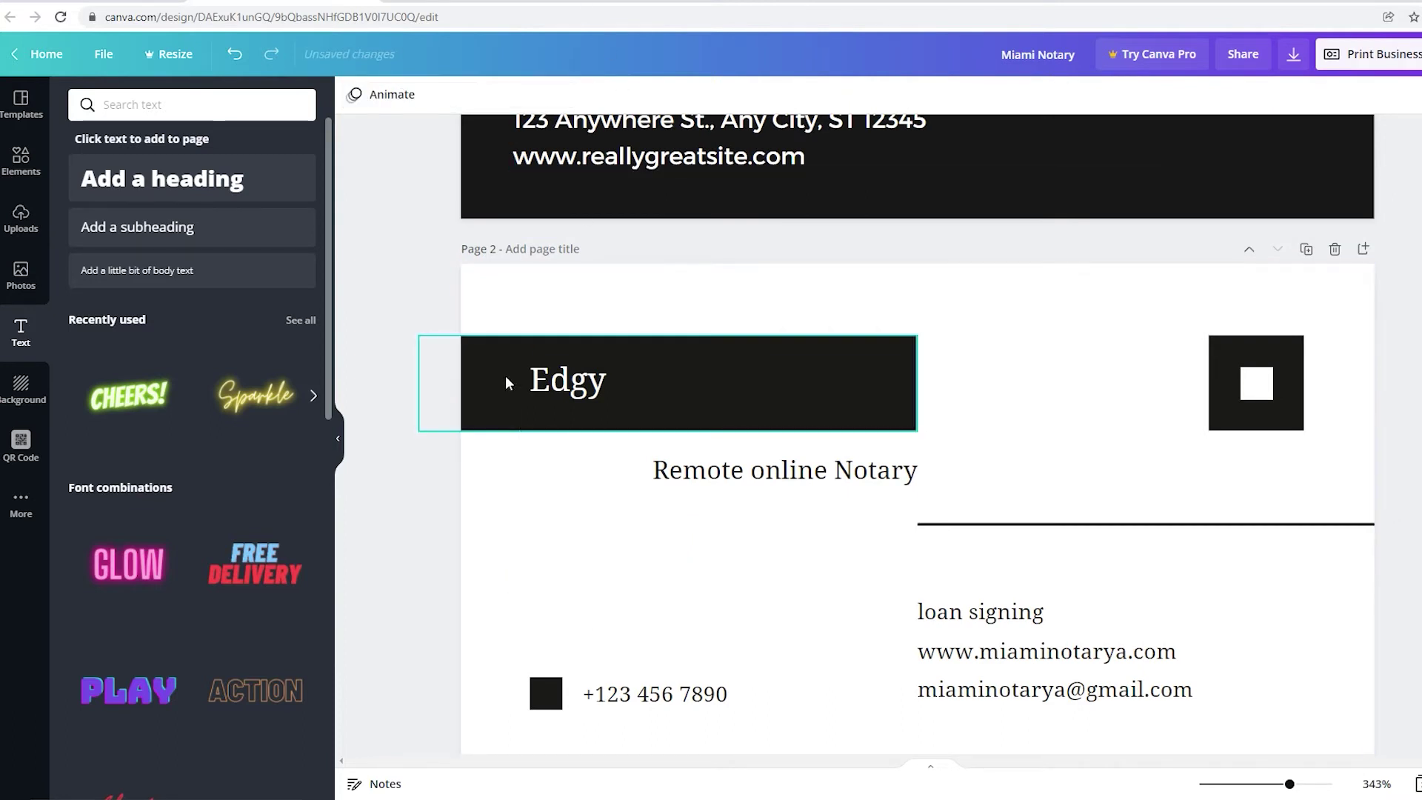
{"action": "scroll", "coordinate": [518, 444], "scroll_direction": "up", "scroll_amount": 1}
{"action": "scroll", "coordinate": [603, 503], "scroll_direction": "down", "scroll_amount": 1}
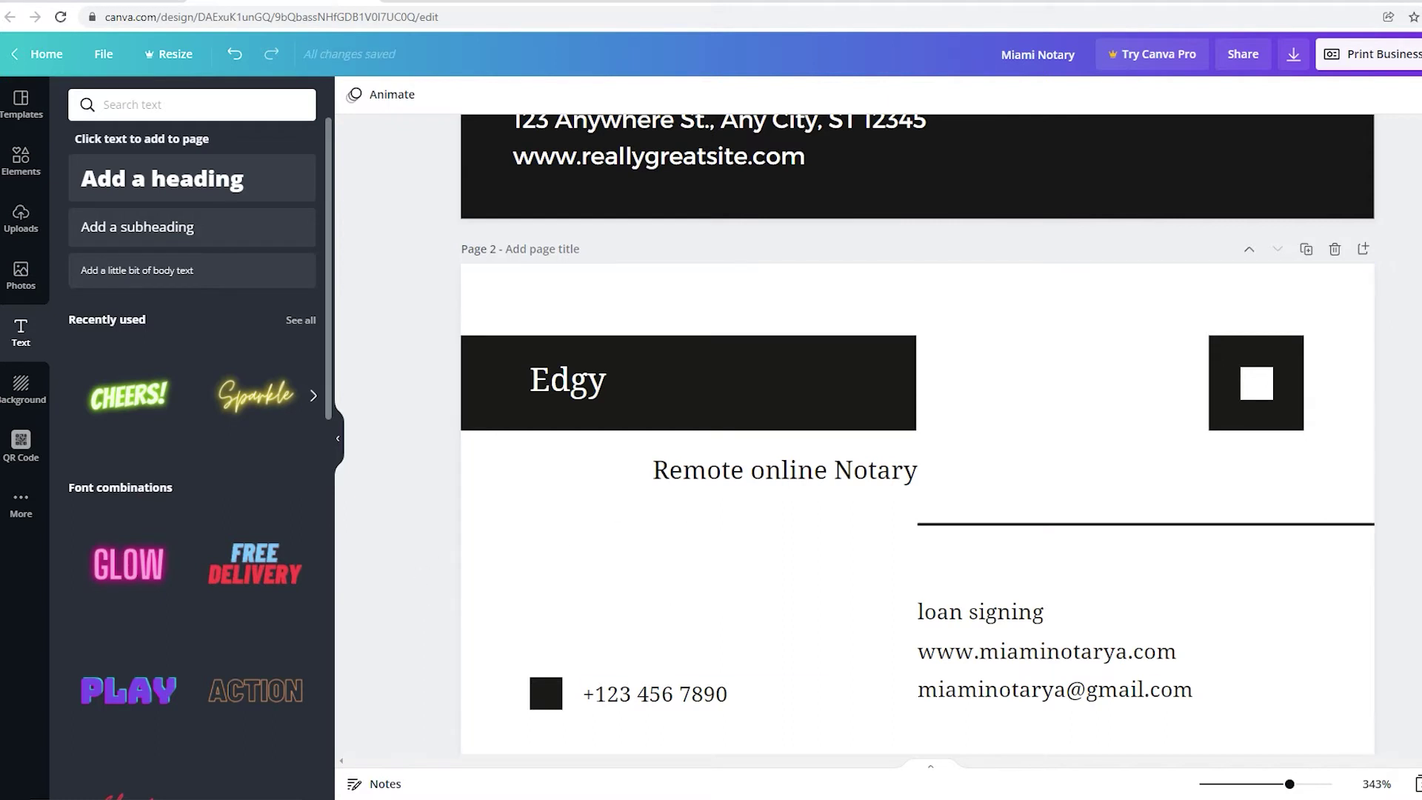
Try orange and green backgrounds on the back, then undo to restore white.
{"action": "left_click", "coordinate": [609, 581]}
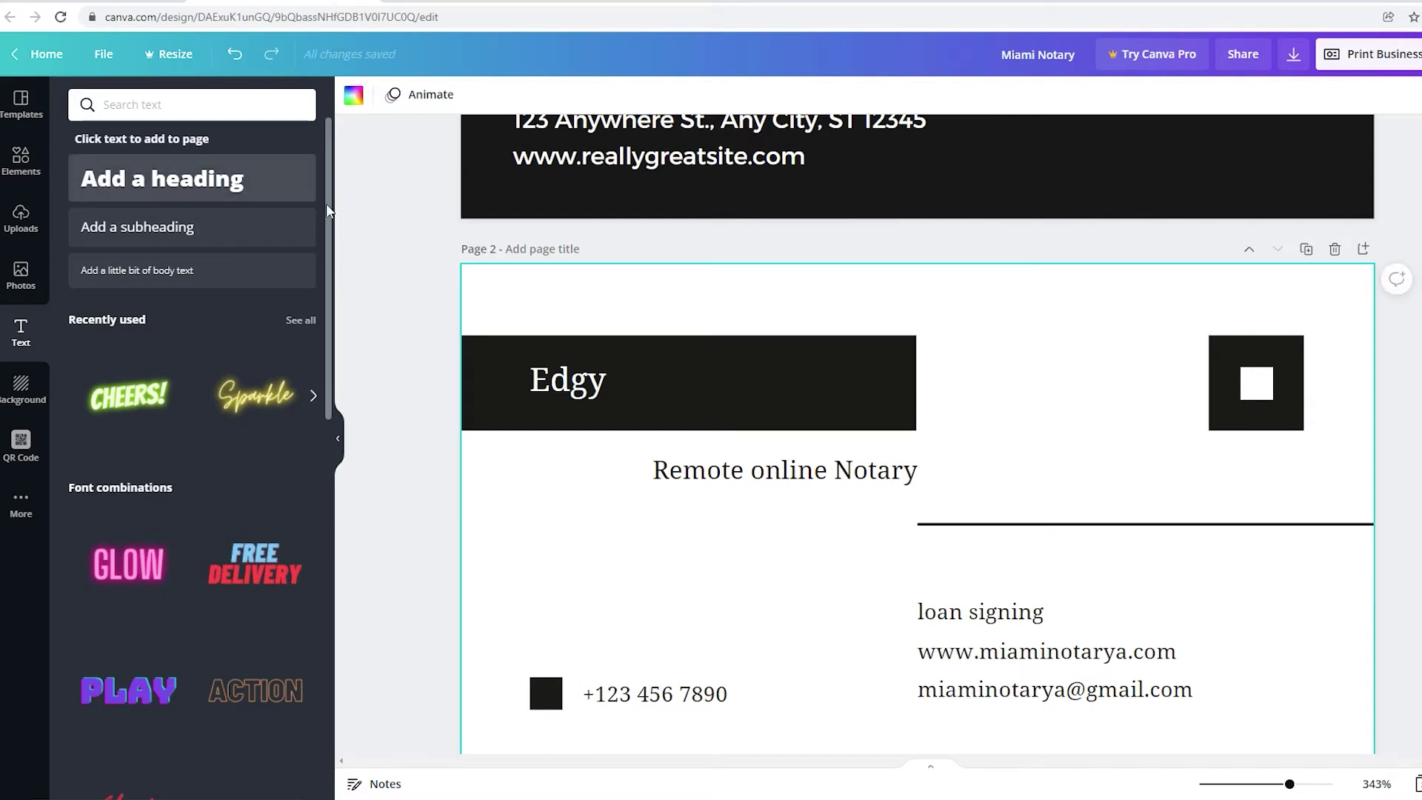
{"action": "left_click", "coordinate": [353, 94]}
{"action": "left_click", "coordinate": [296, 452]}
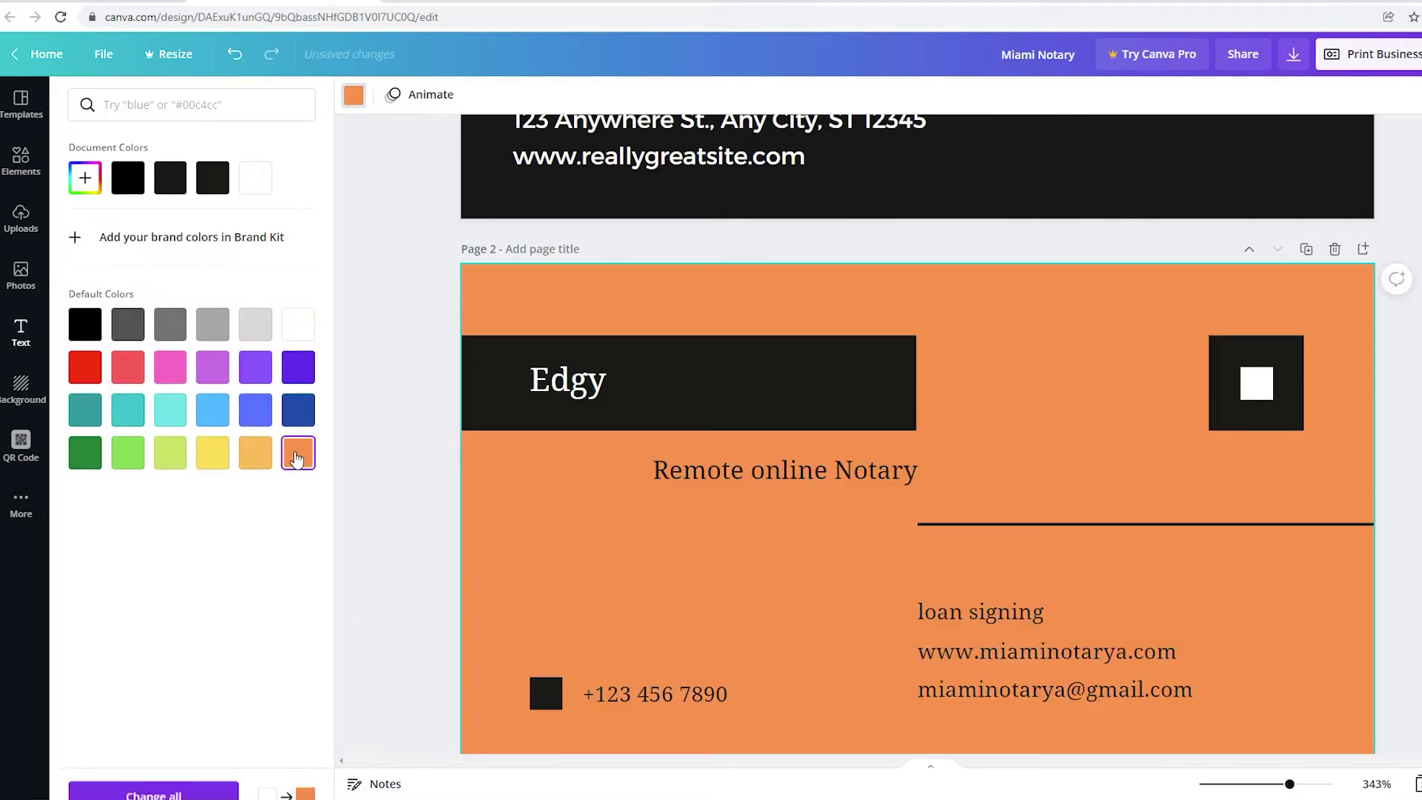
{"action": "left_click", "coordinate": [127, 452]}
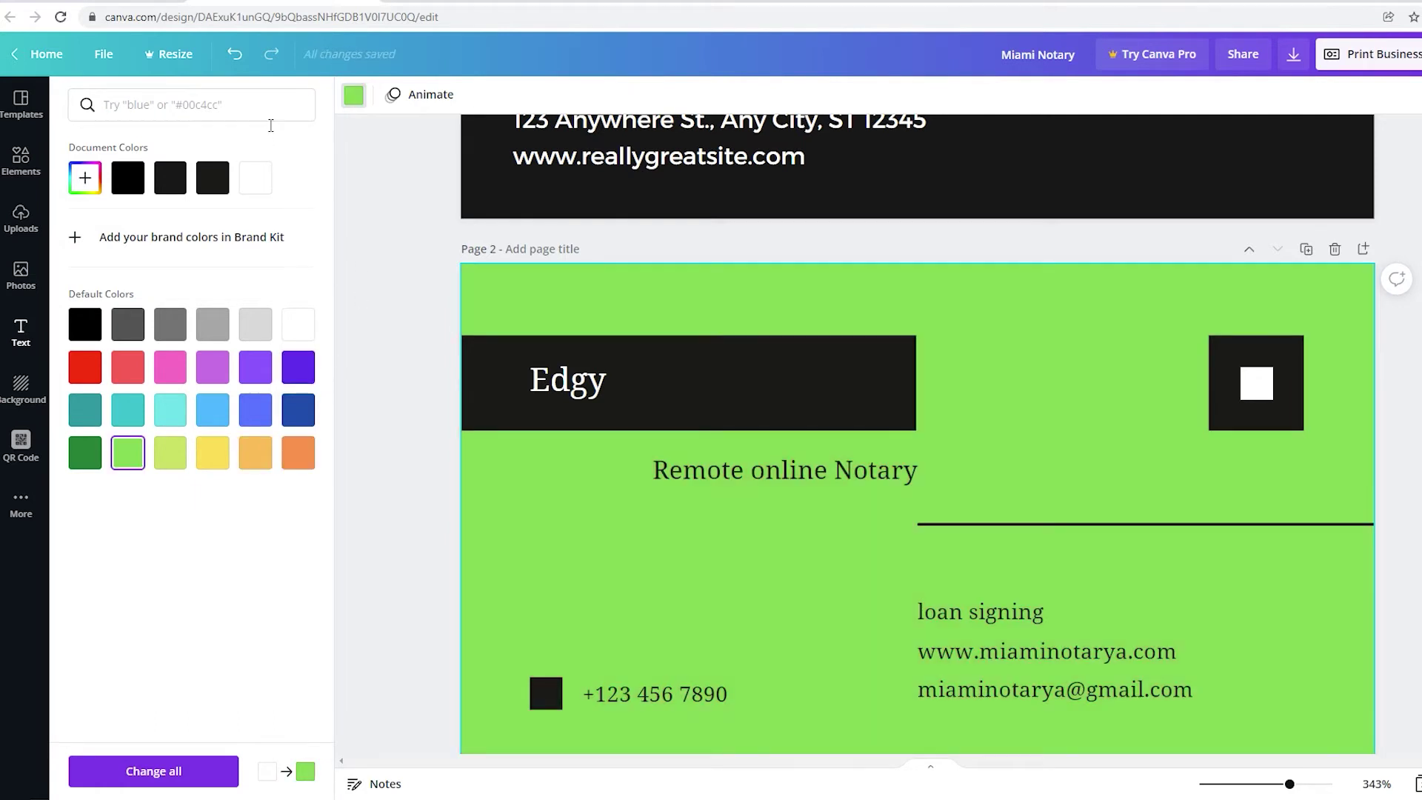
{"action": "left_click", "coordinate": [237, 59]}
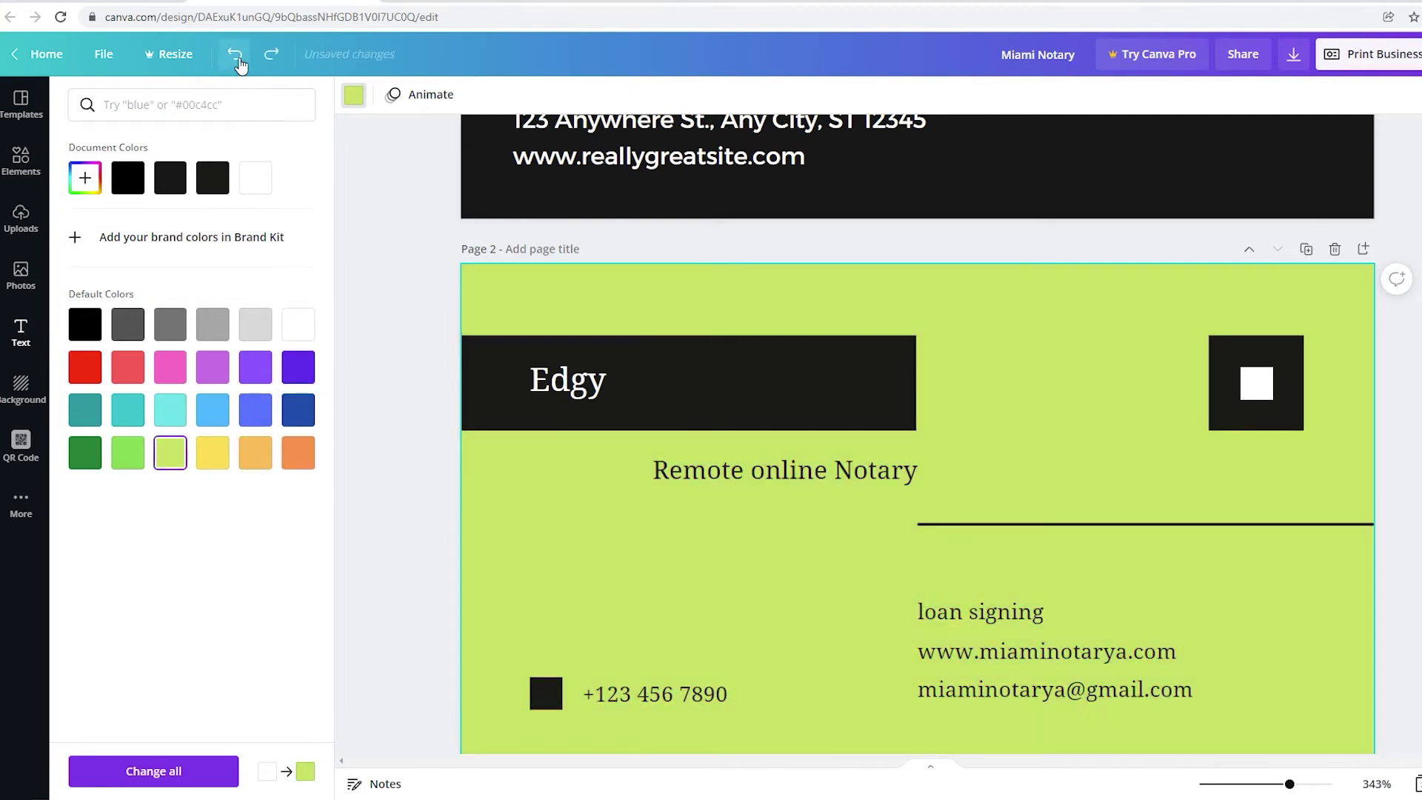
{"action": "left_click", "coordinate": [237, 59]}
{"action": "left_click", "coordinate": [237, 59]}
{"action": "left_click", "coordinate": [237, 59]}
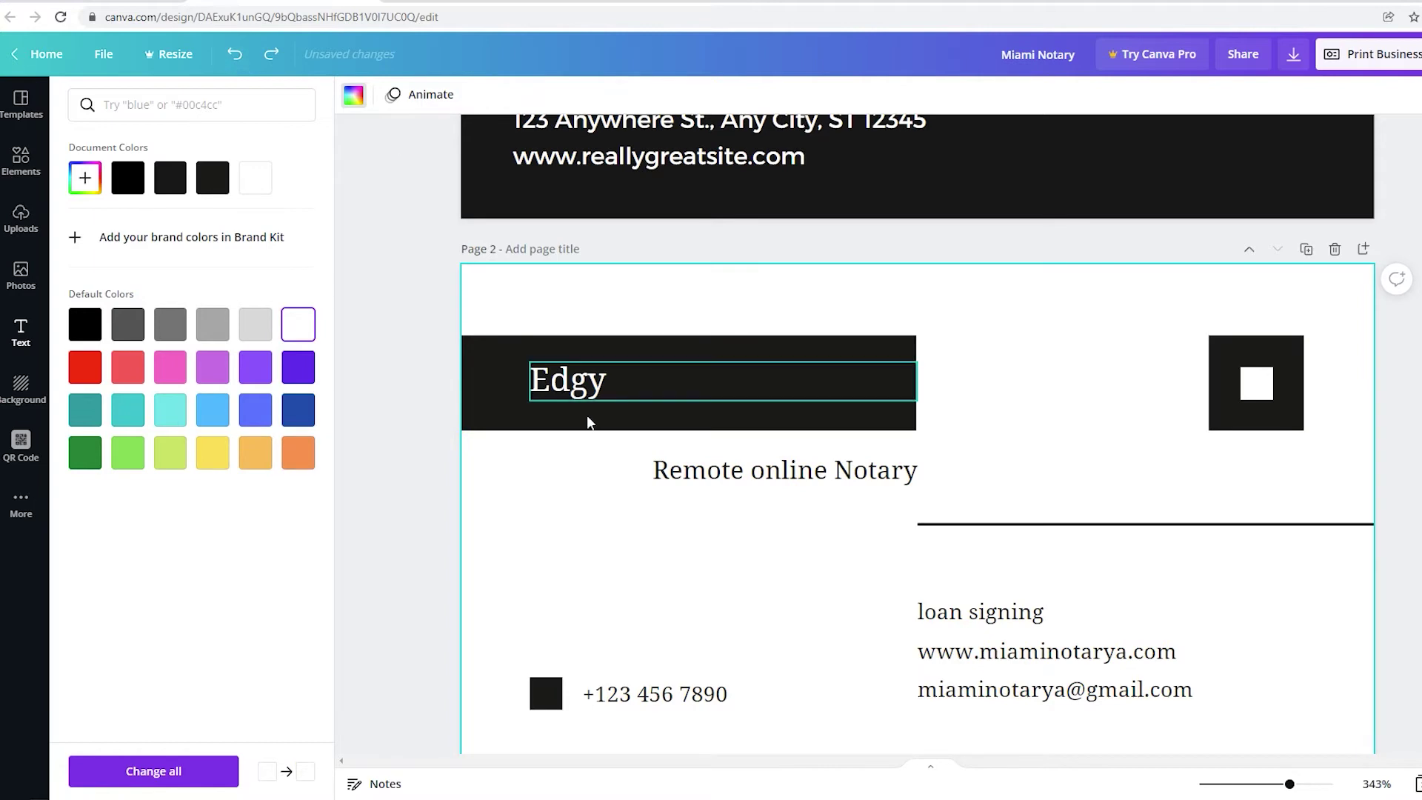
{"action": "left_click", "coordinate": [1009, 492]}
{"action": "scroll", "coordinate": [1008, 485], "scroll_direction": "up", "scroll_amount": 5}
{"action": "scroll", "coordinate": [1006, 484], "scroll_direction": "down", "scroll_amount": 1}
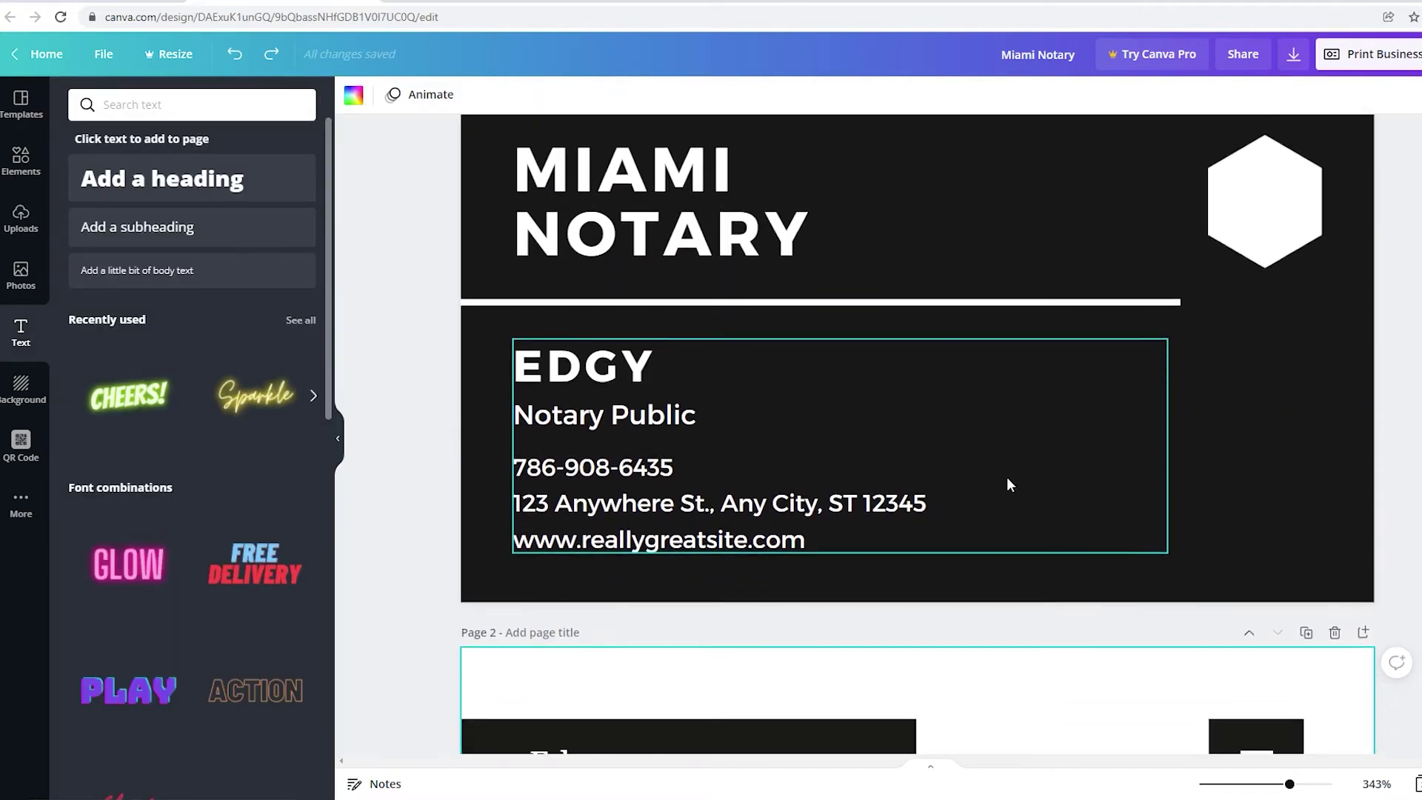
{"action": "scroll", "coordinate": [965, 478], "scroll_direction": "down", "scroll_amount": 5}
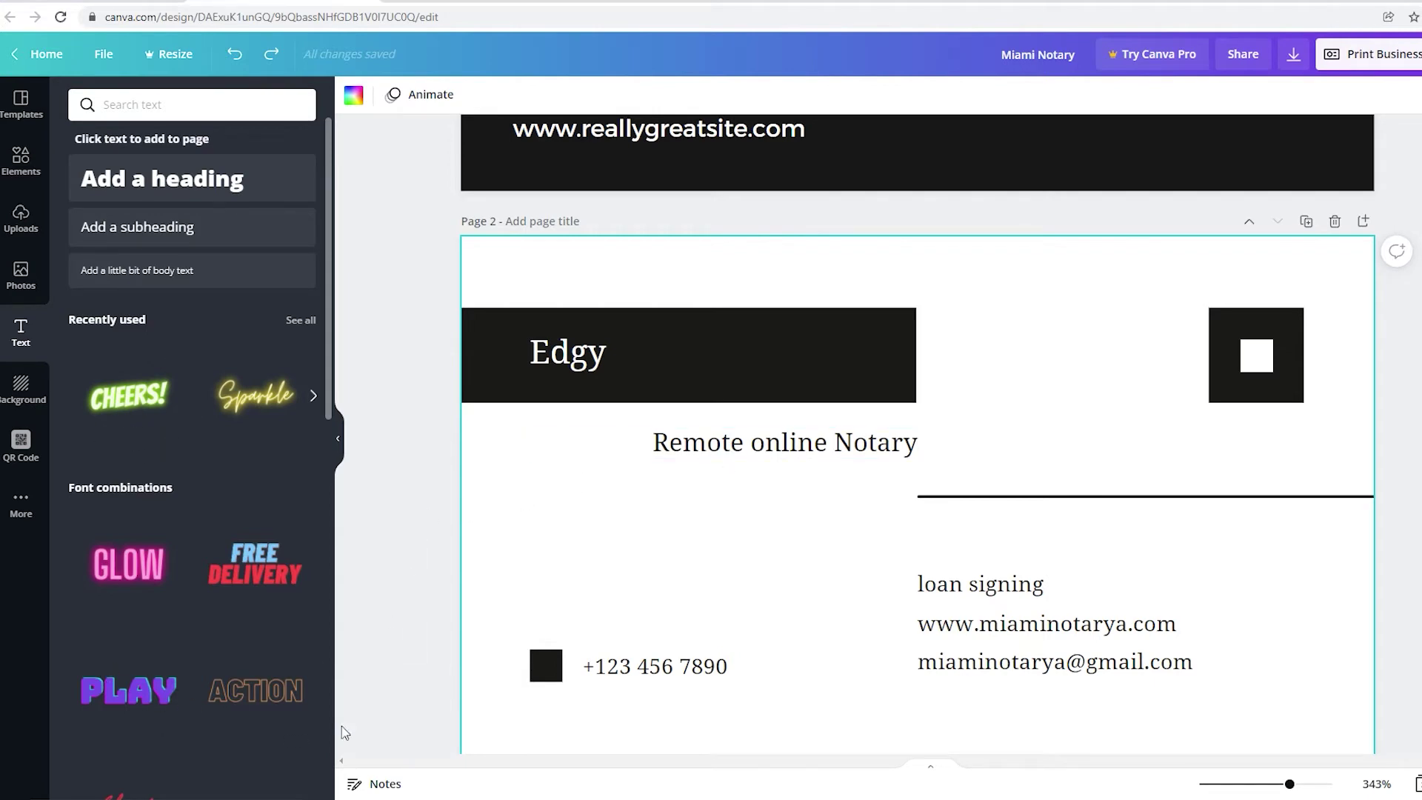
Add a glowing NOTARY text, shrink it to about half size and place it beside the phone number.
{"action": "left_click", "coordinate": [134, 400]}
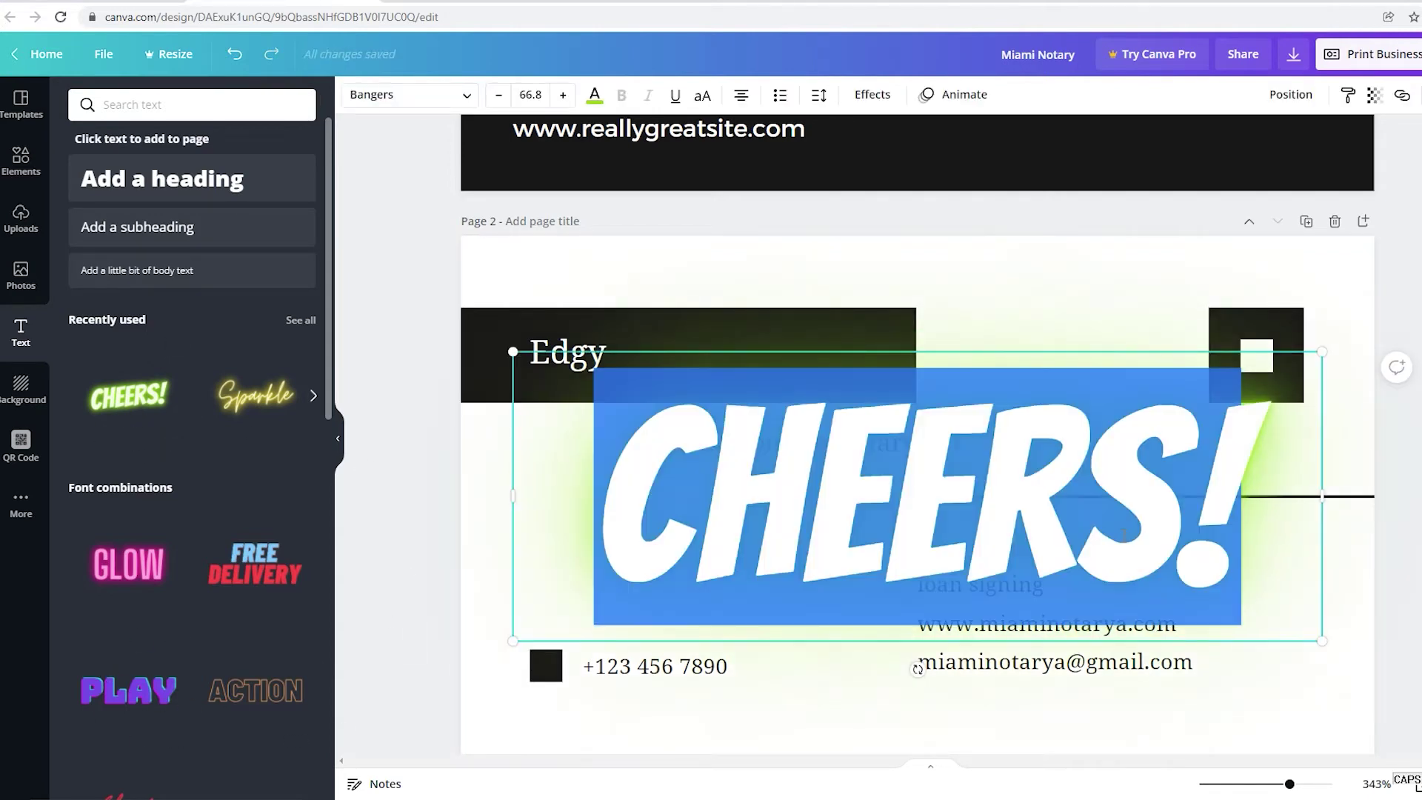
{"action": "type", "text": "NOTARY"}
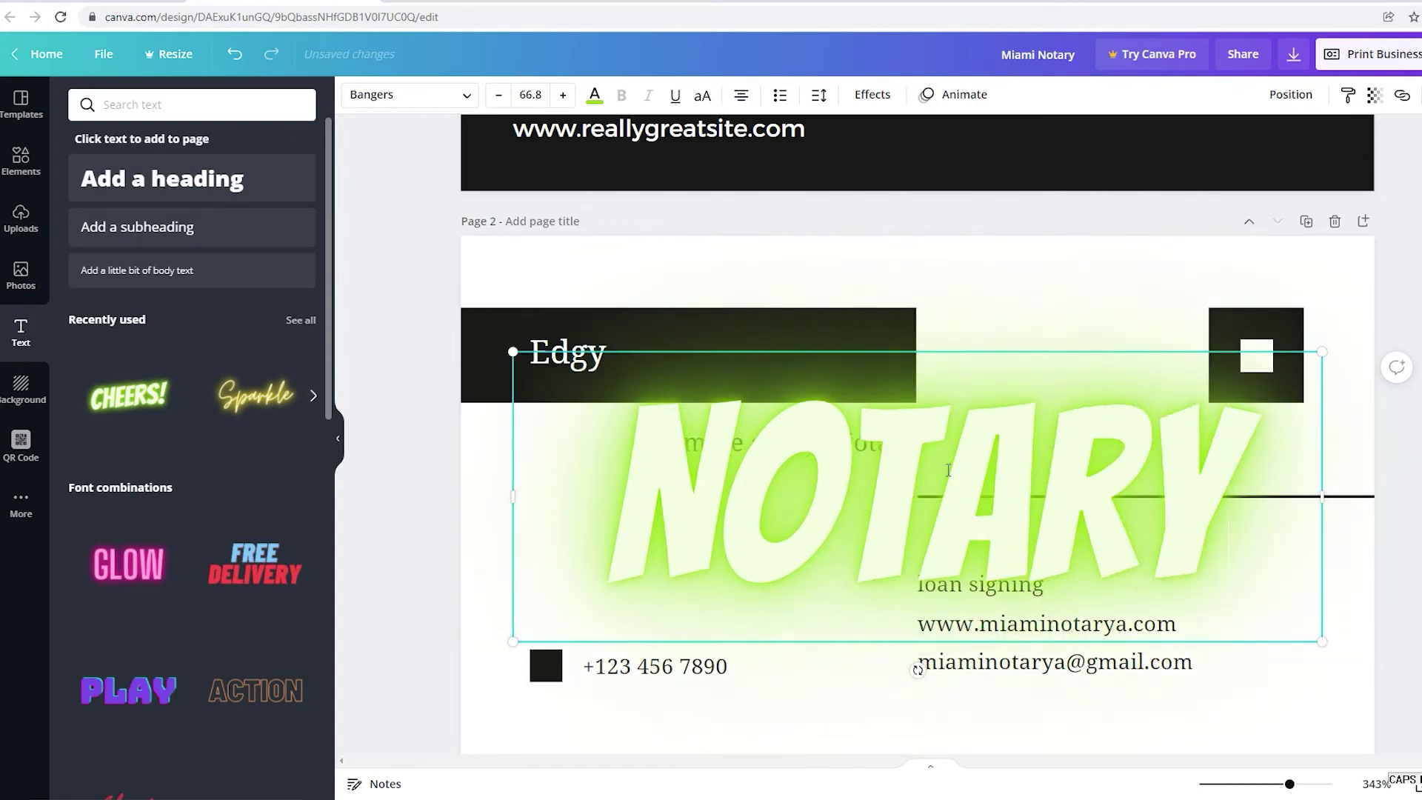
{"action": "left_click", "coordinate": [1374, 678]}
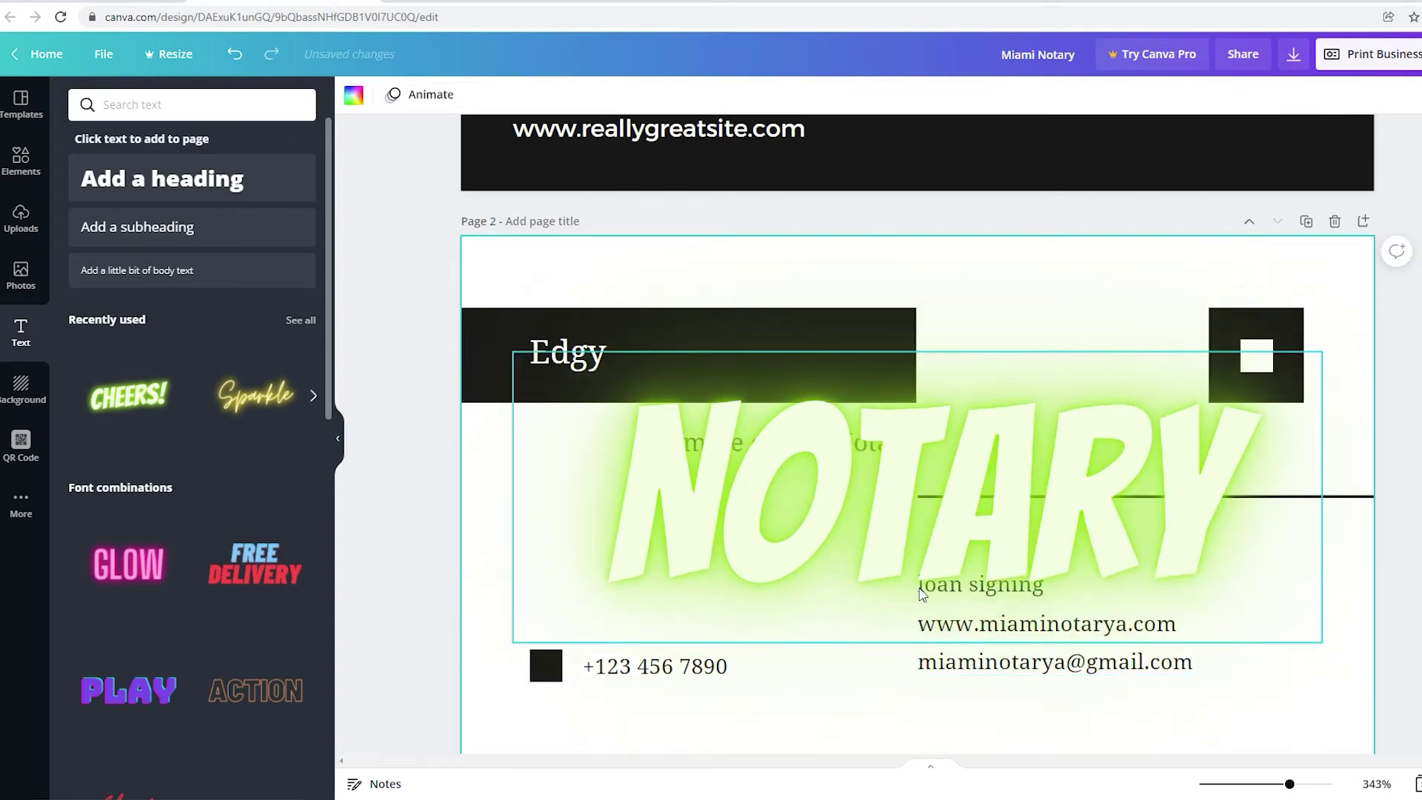
{"action": "left_click", "coordinate": [902, 542]}
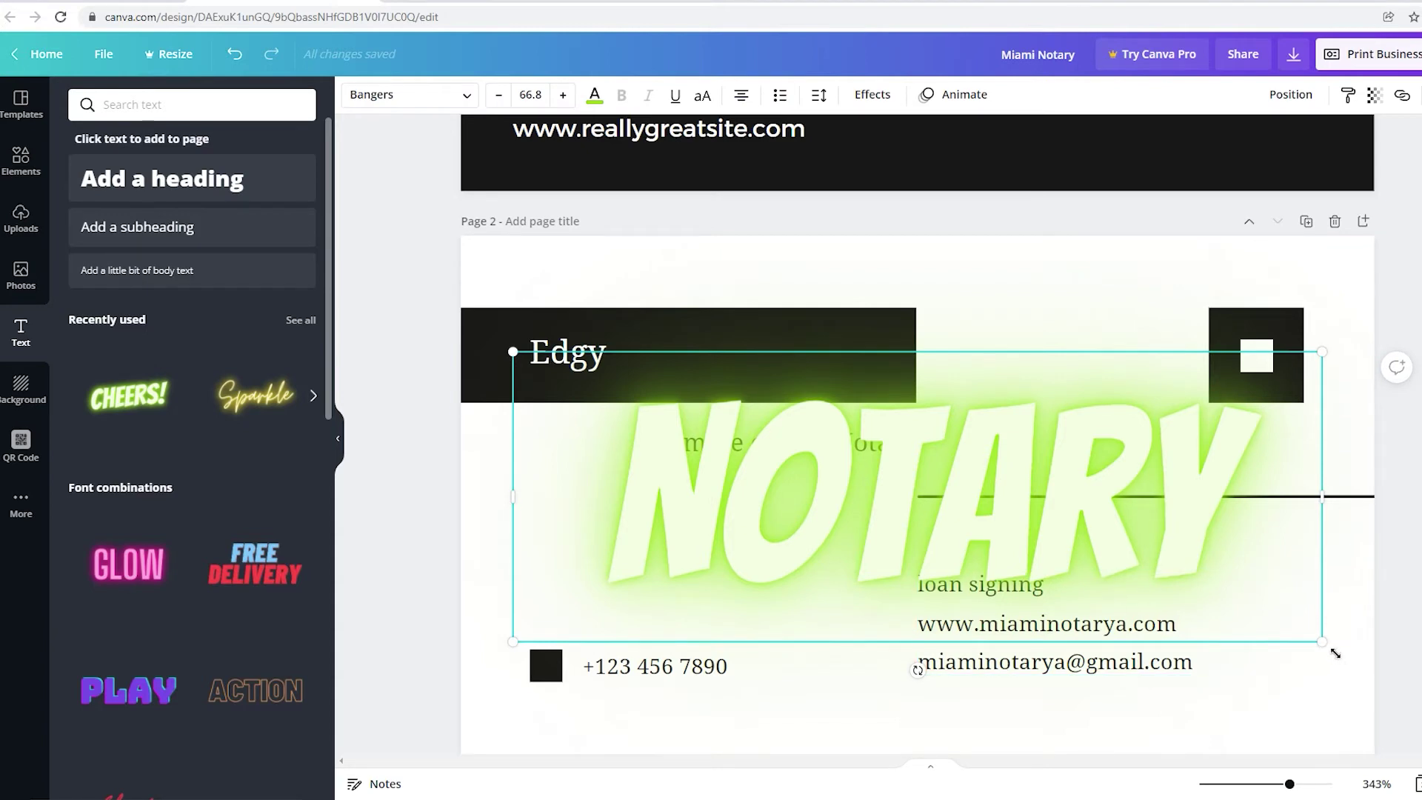
{"action": "left_click_drag", "start_coordinate": [1335, 653], "coordinate": [907, 488]}
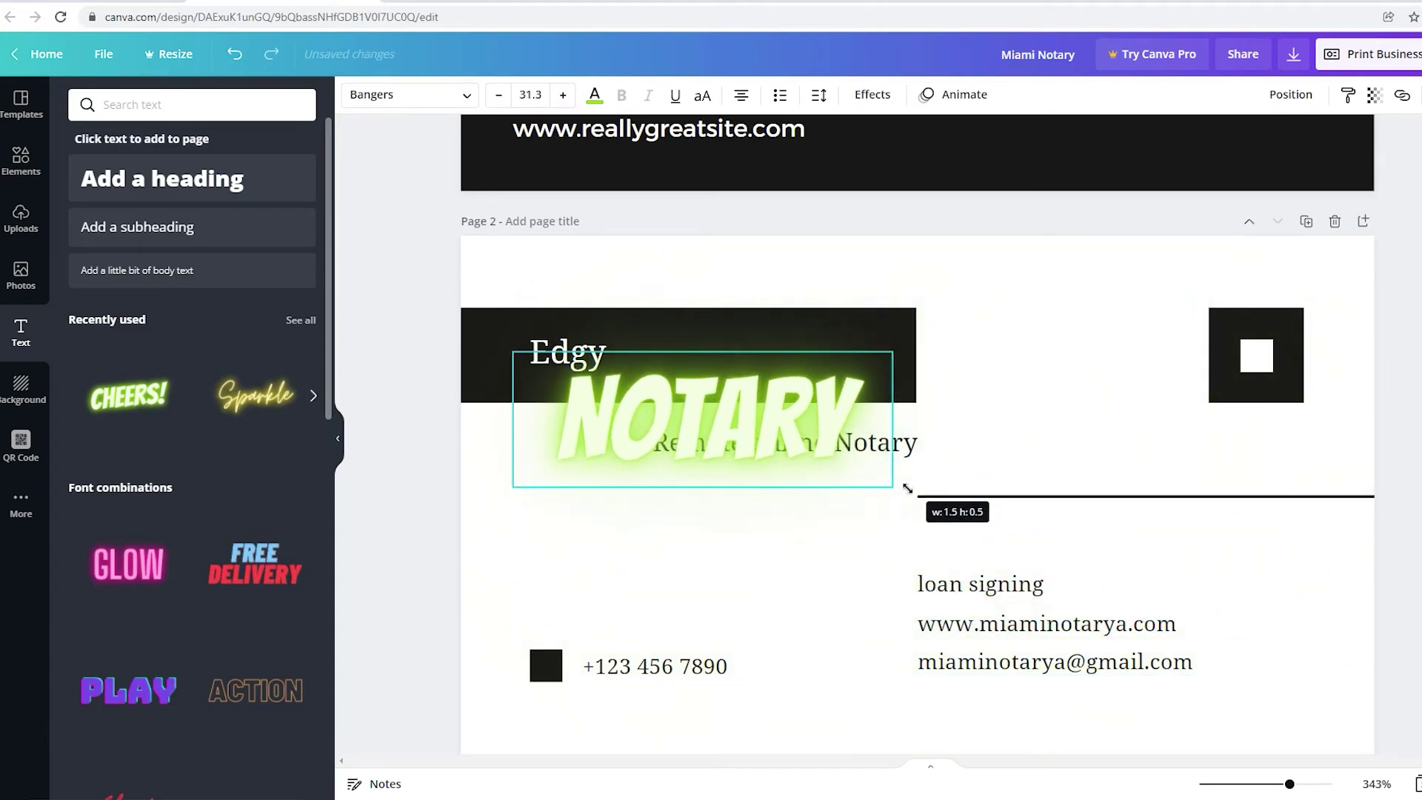
{"action": "left_click_drag", "start_coordinate": [592, 459], "coordinate": [984, 498]}
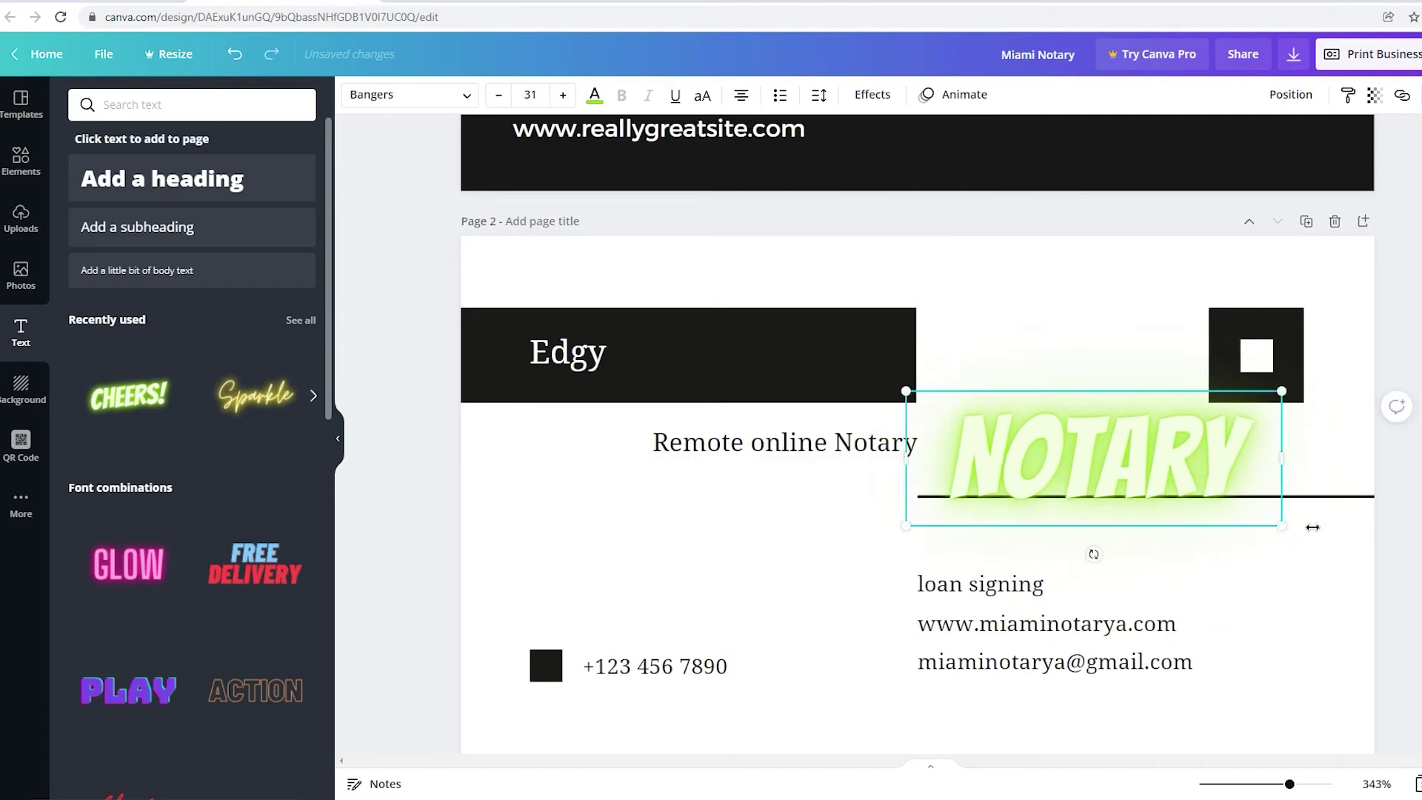
{"action": "left_click_drag", "start_coordinate": [1300, 532], "coordinate": [760, 589]}
{"action": "scroll", "coordinate": [745, 512], "scroll_direction": "down", "scroll_amount": 1}
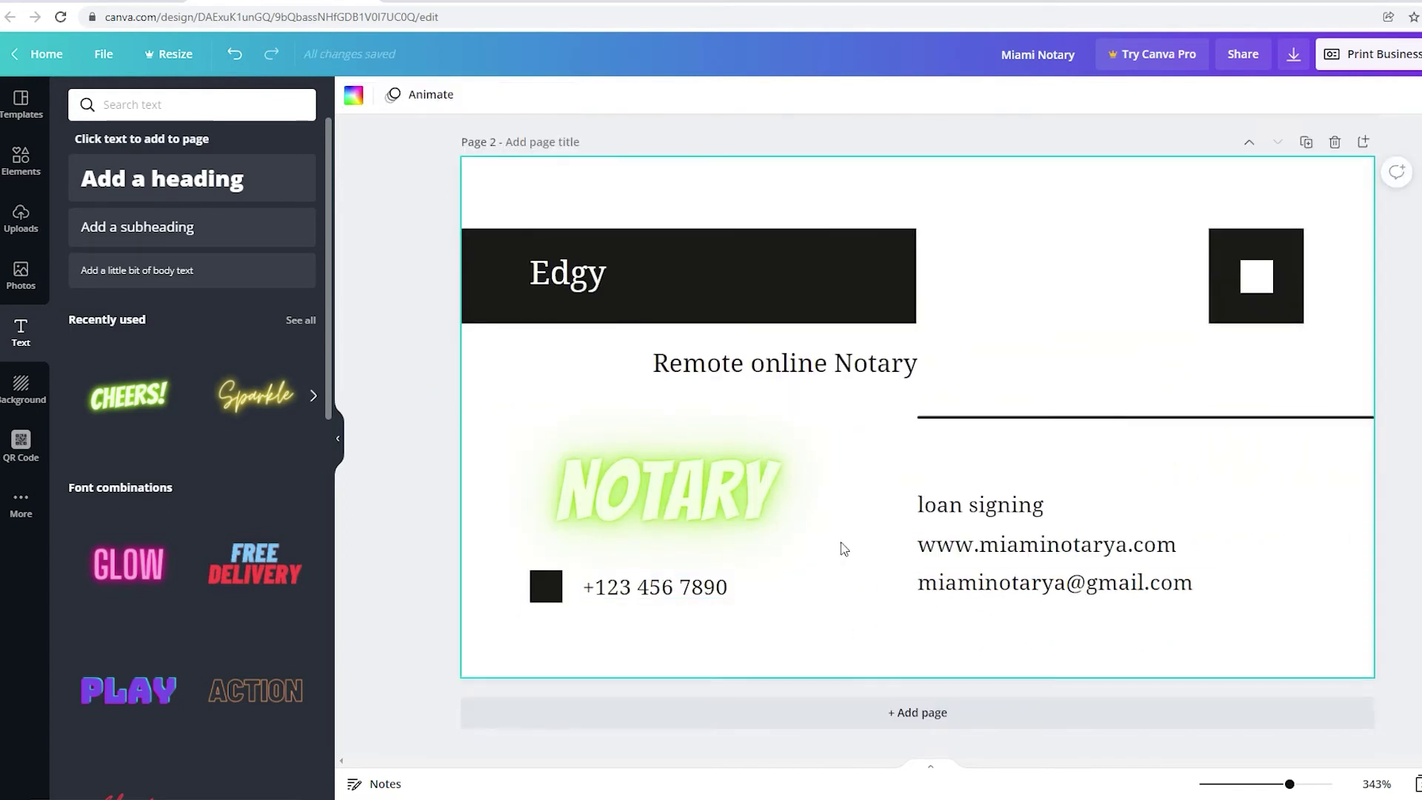
Try red, orange and yellow on the NOTARY text, settling on yellow-green.
{"action": "left_click", "coordinate": [713, 514]}
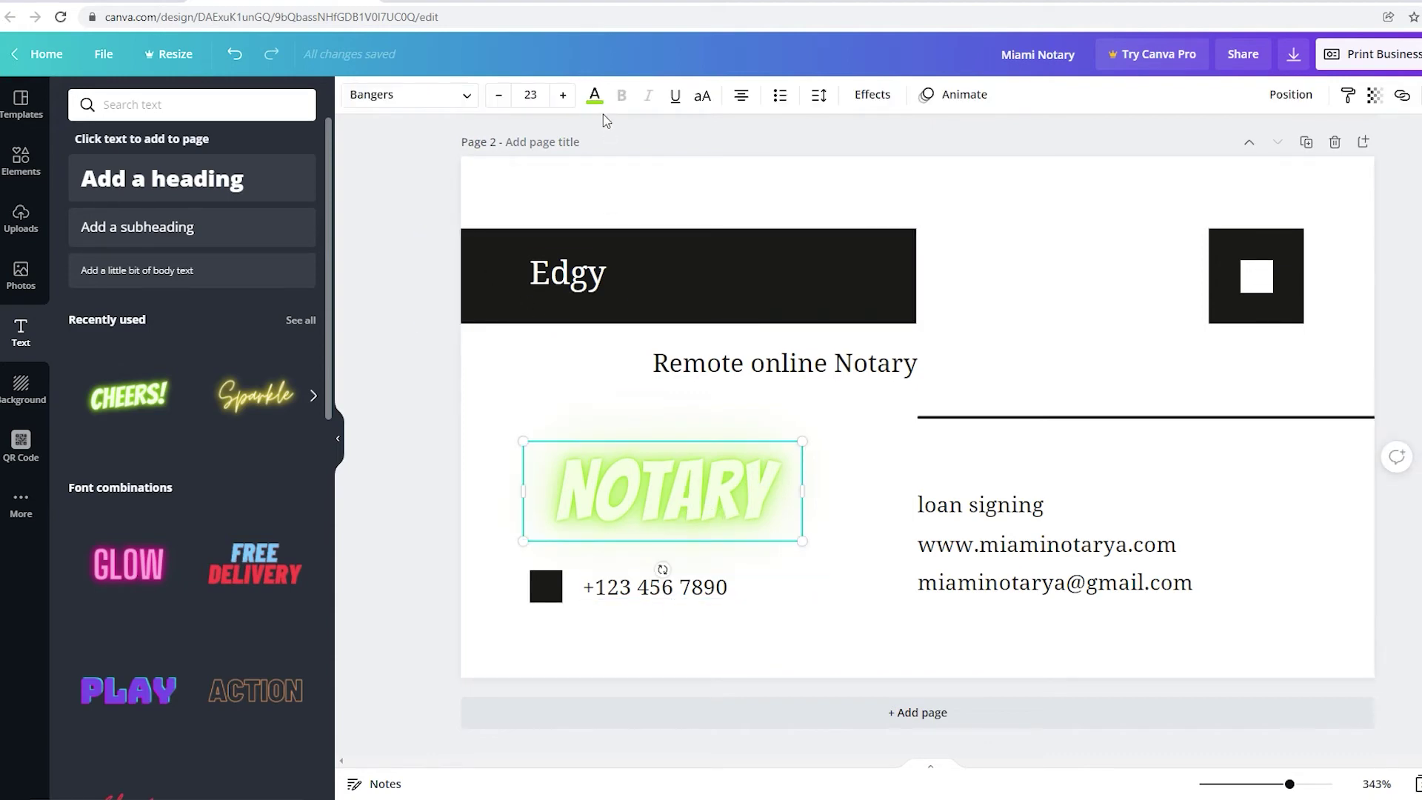
{"action": "left_click", "coordinate": [594, 95]}
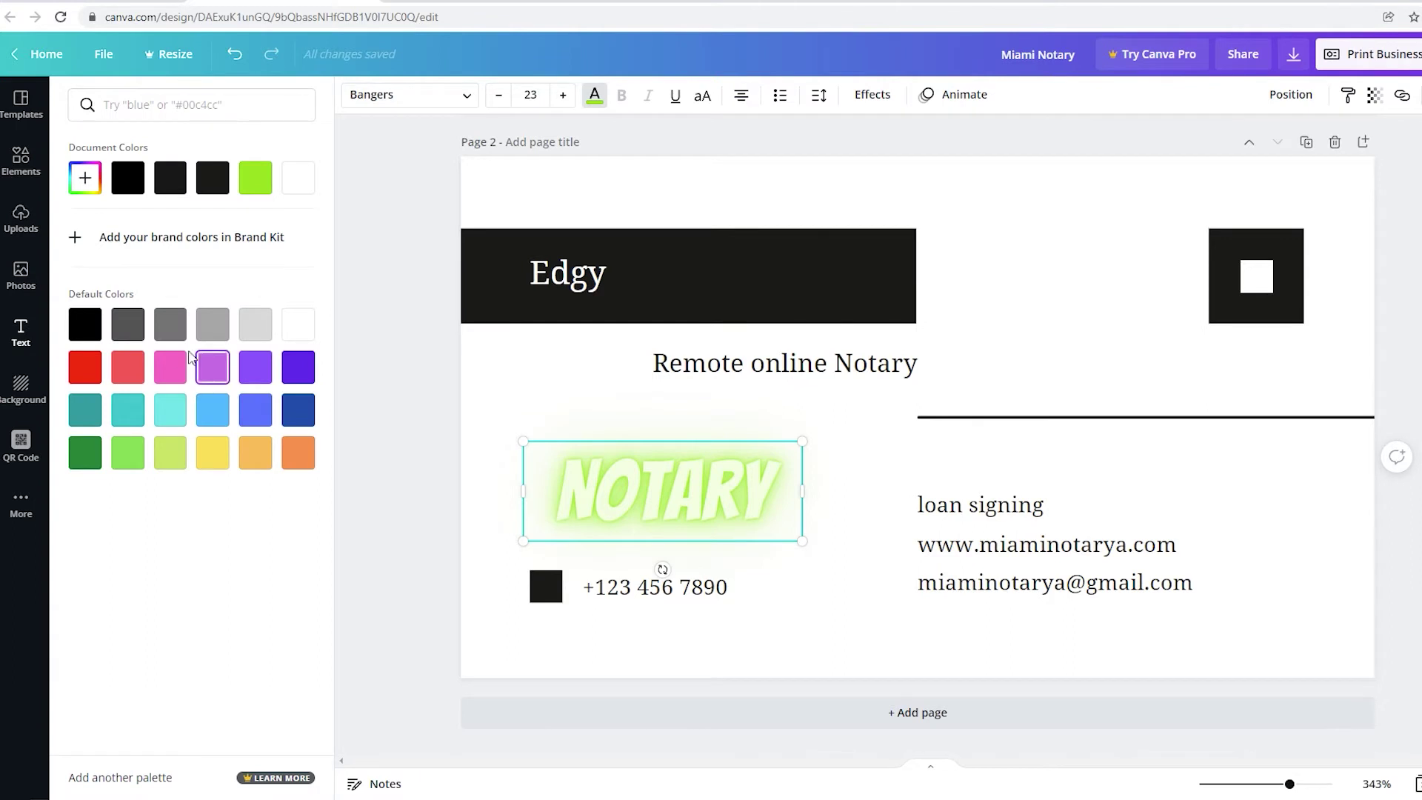
{"action": "left_click", "coordinate": [86, 371]}
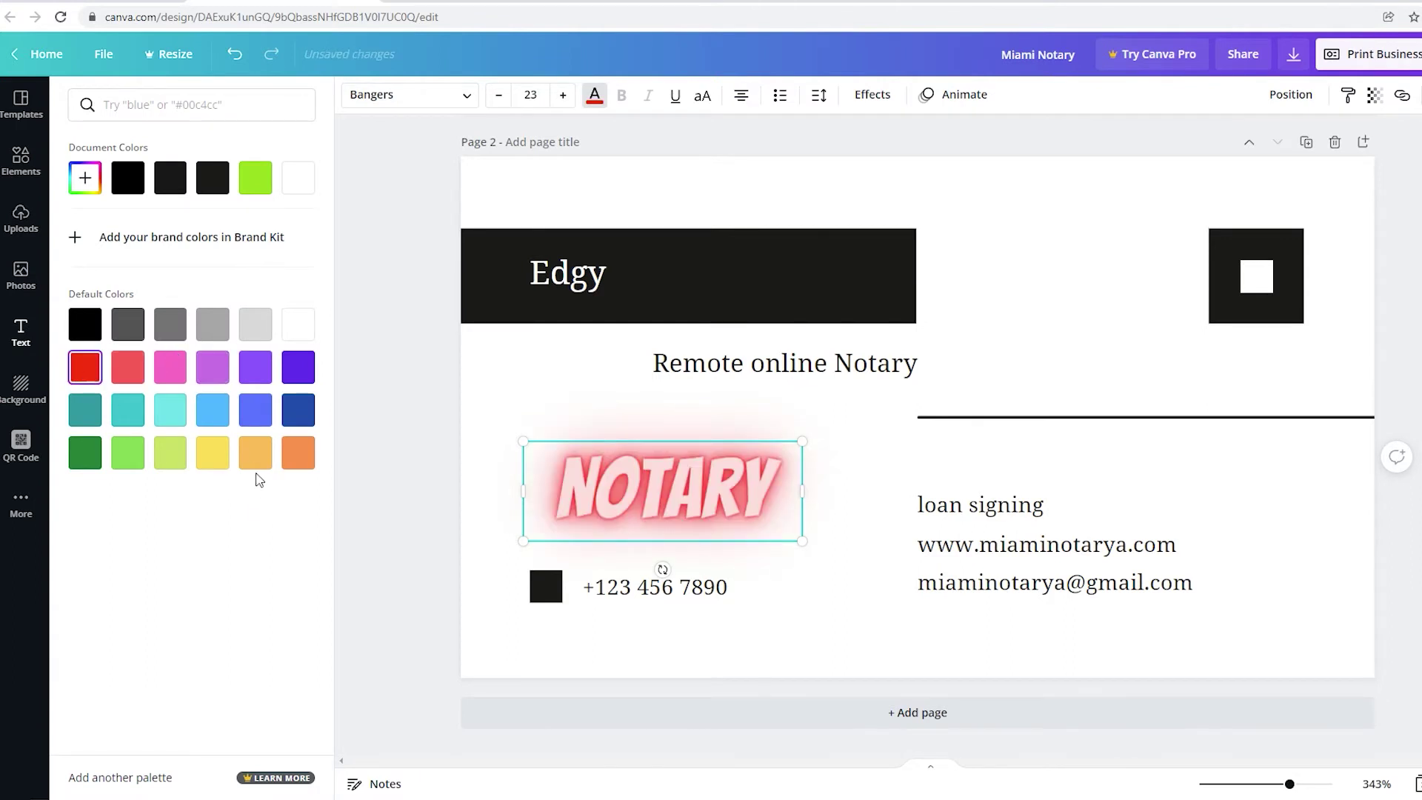
{"action": "left_click", "coordinate": [250, 456]}
{"action": "left_click", "coordinate": [205, 458]}
{"action": "left_click", "coordinate": [170, 453]}
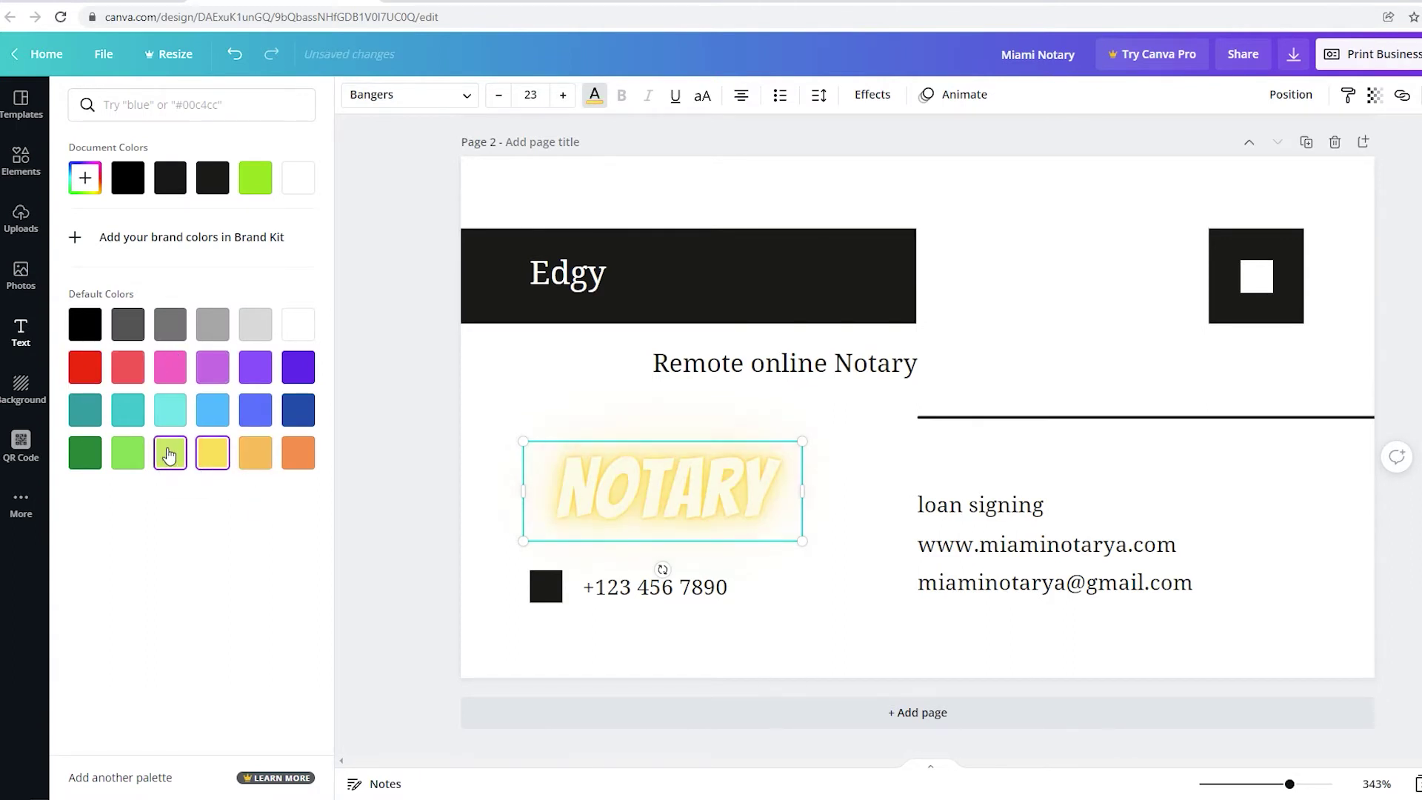
{"action": "left_click", "coordinate": [353, 568]}
Delete the glowing NOTARY text from the card's back.
{"action": "scroll", "coordinate": [353, 568], "scroll_direction": "up", "scroll_amount": 1}
{"action": "scroll", "coordinate": [358, 575], "scroll_direction": "down", "scroll_amount": 1}
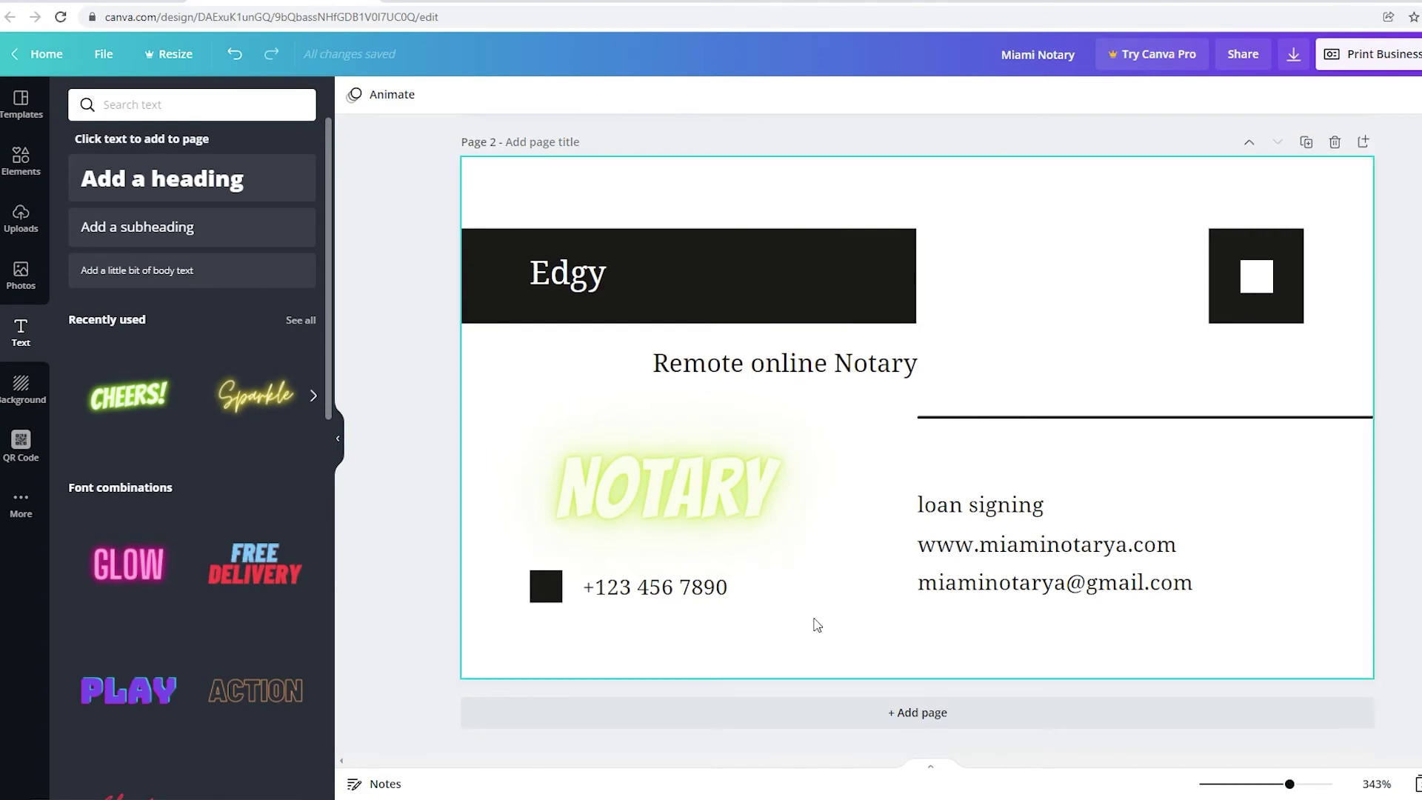
{"action": "scroll", "coordinate": [815, 621], "scroll_direction": "up", "scroll_amount": 3}
{"action": "scroll", "coordinate": [824, 615], "scroll_direction": "down", "scroll_amount": 3}
{"action": "left_click", "coordinate": [749, 482]}
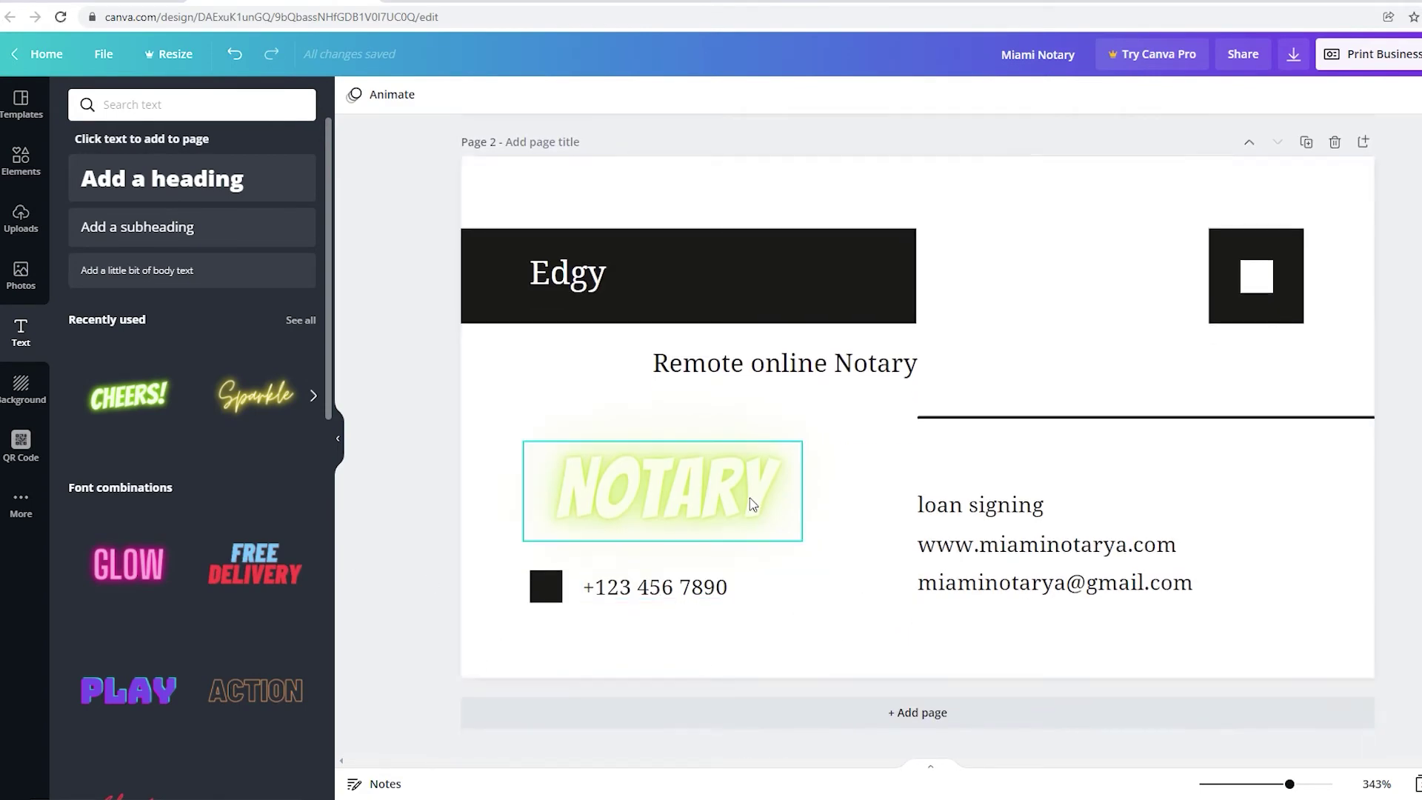
{"action": "key", "text": "Delete"}
Choose to publish the design as a website.
{"action": "scroll", "coordinate": [611, 595], "scroll_direction": "up", "scroll_amount": 3}
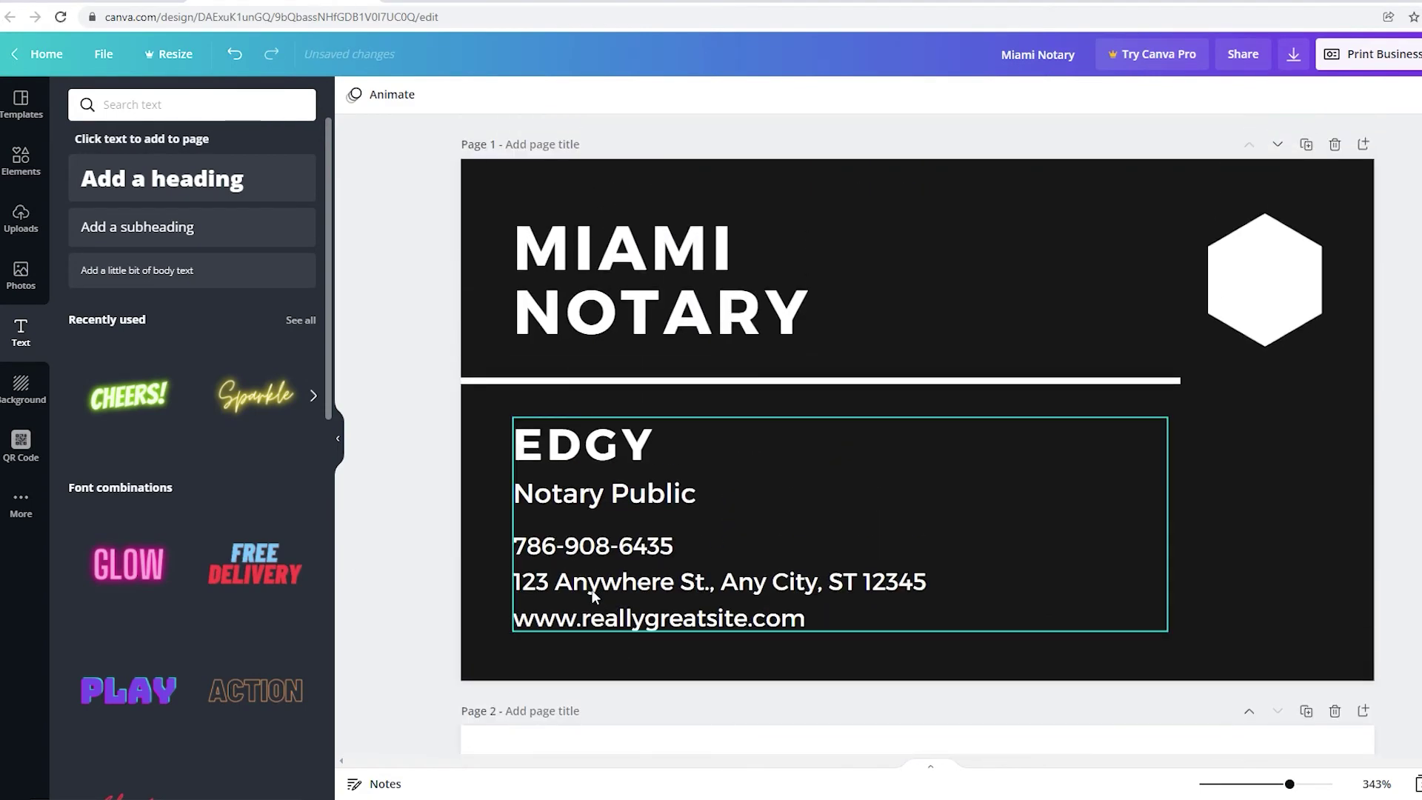
{"action": "scroll", "coordinate": [594, 589], "scroll_direction": "down", "scroll_amount": 5}
{"action": "scroll", "coordinate": [589, 604], "scroll_direction": "up", "scroll_amount": 5}
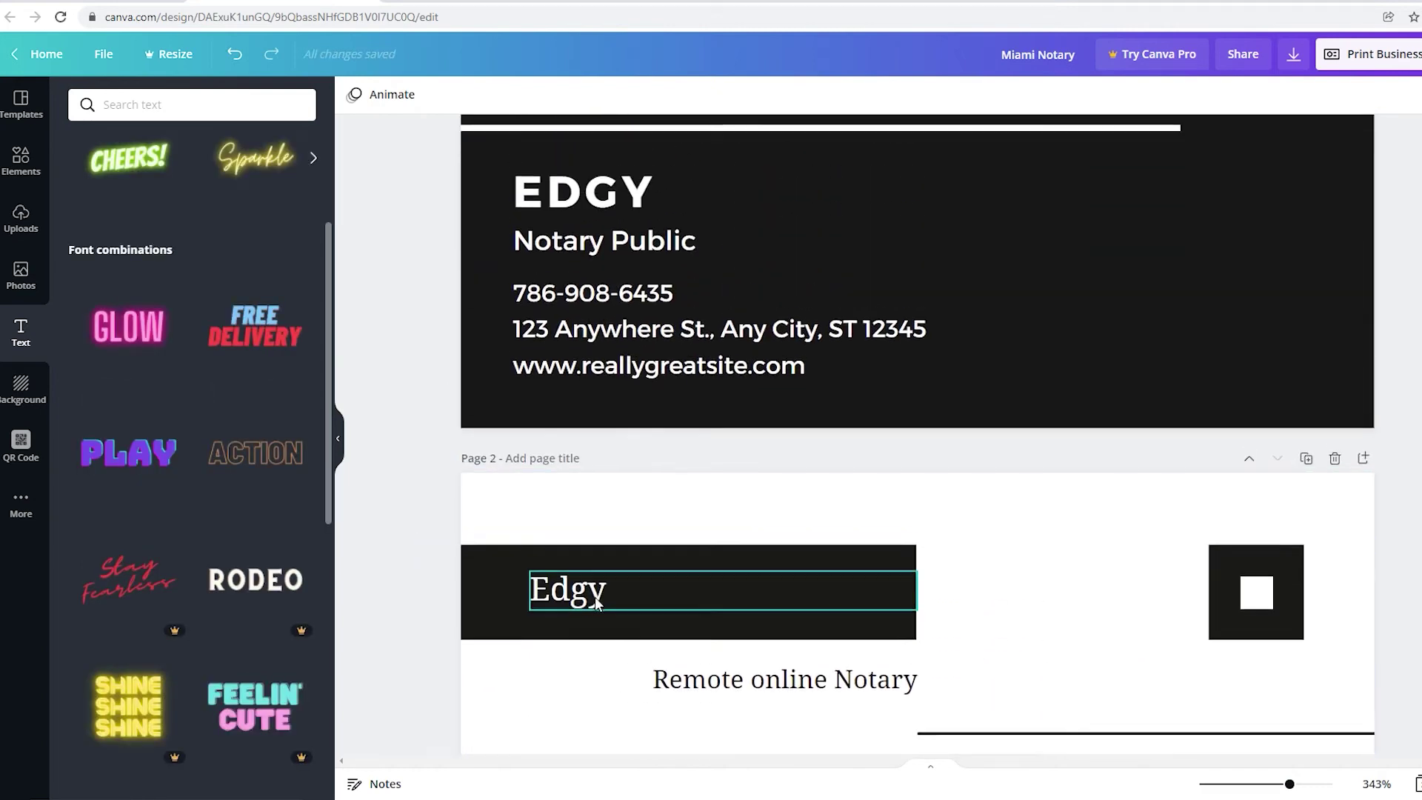
{"action": "scroll", "coordinate": [1123, 555], "scroll_direction": "down", "scroll_amount": 3}
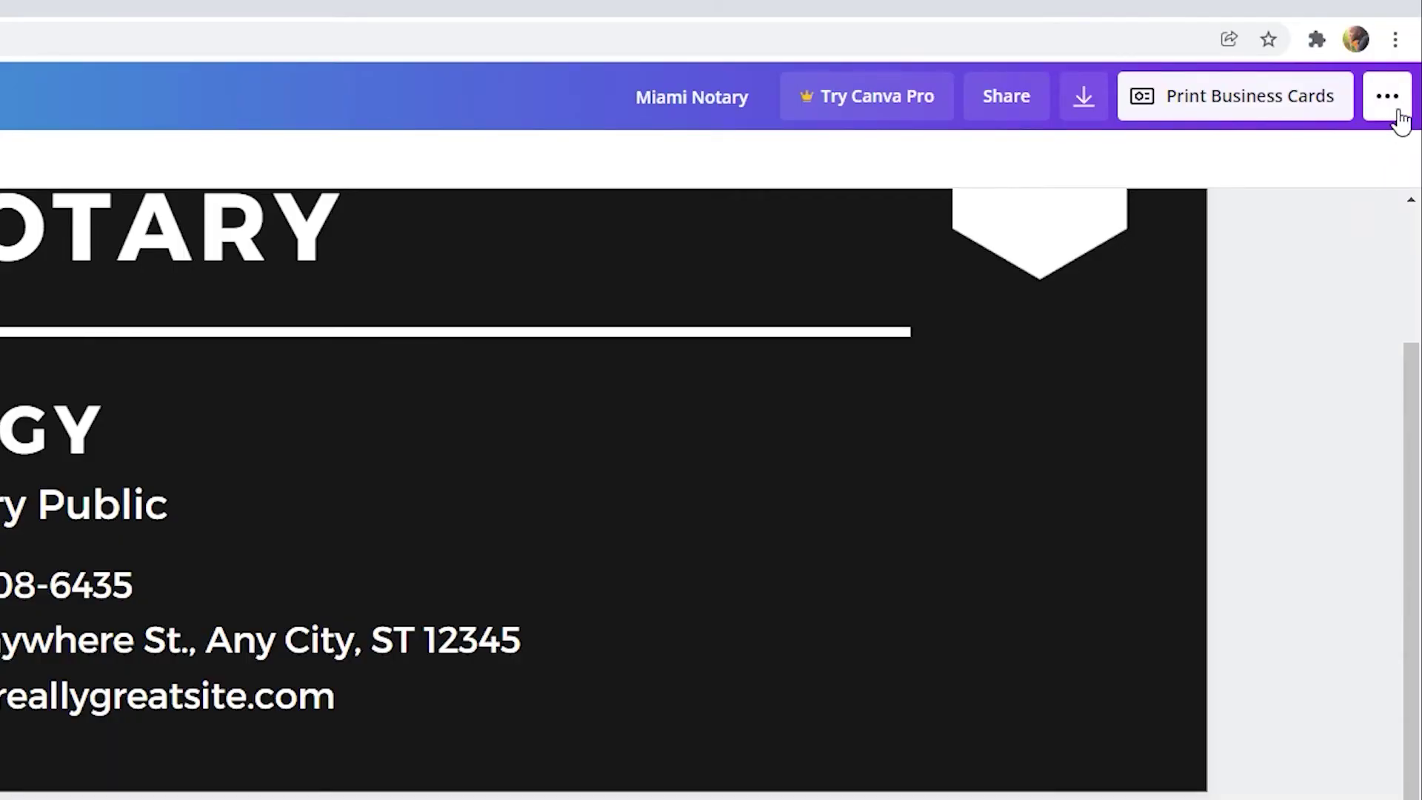
{"action": "left_click", "coordinate": [1398, 111]}
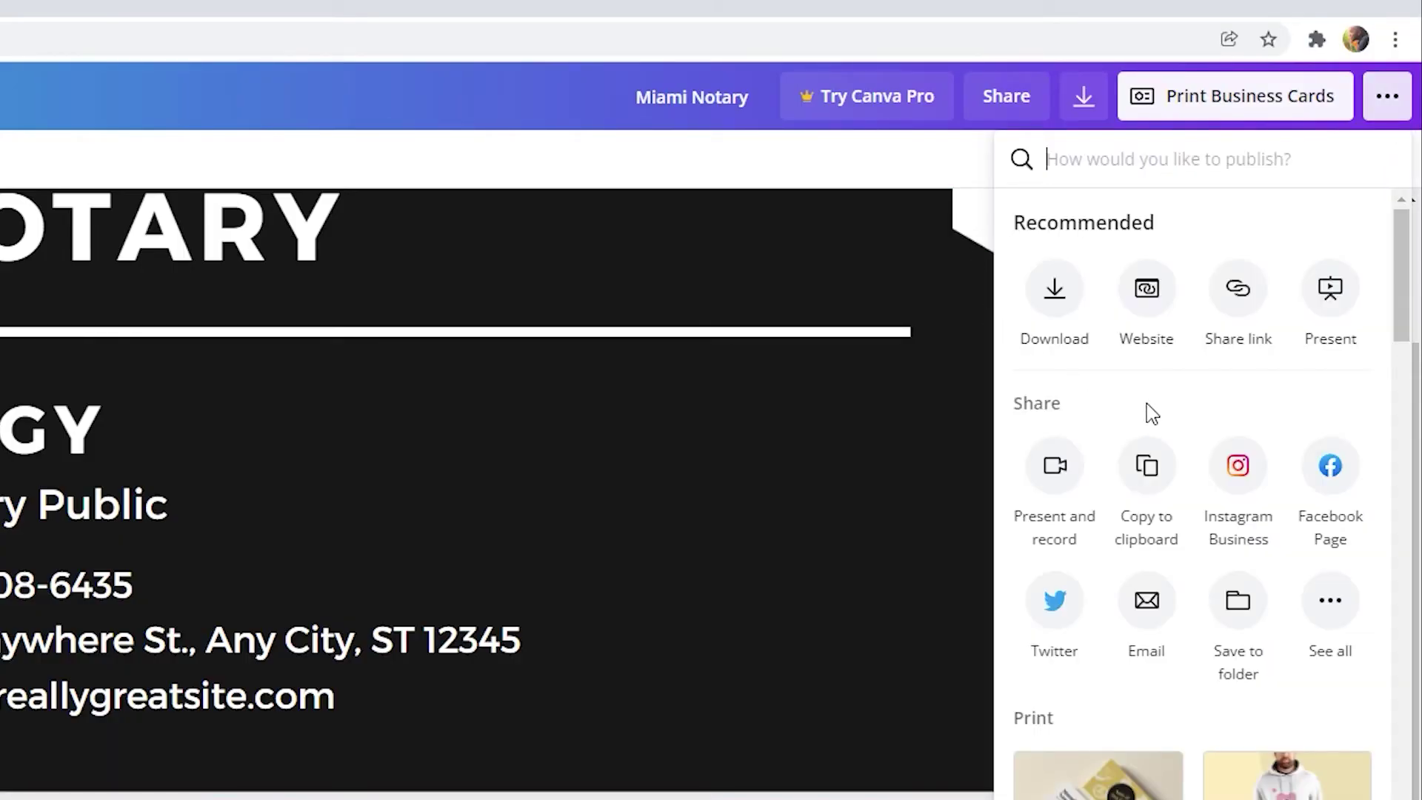
{"action": "left_click", "coordinate": [1155, 300]}
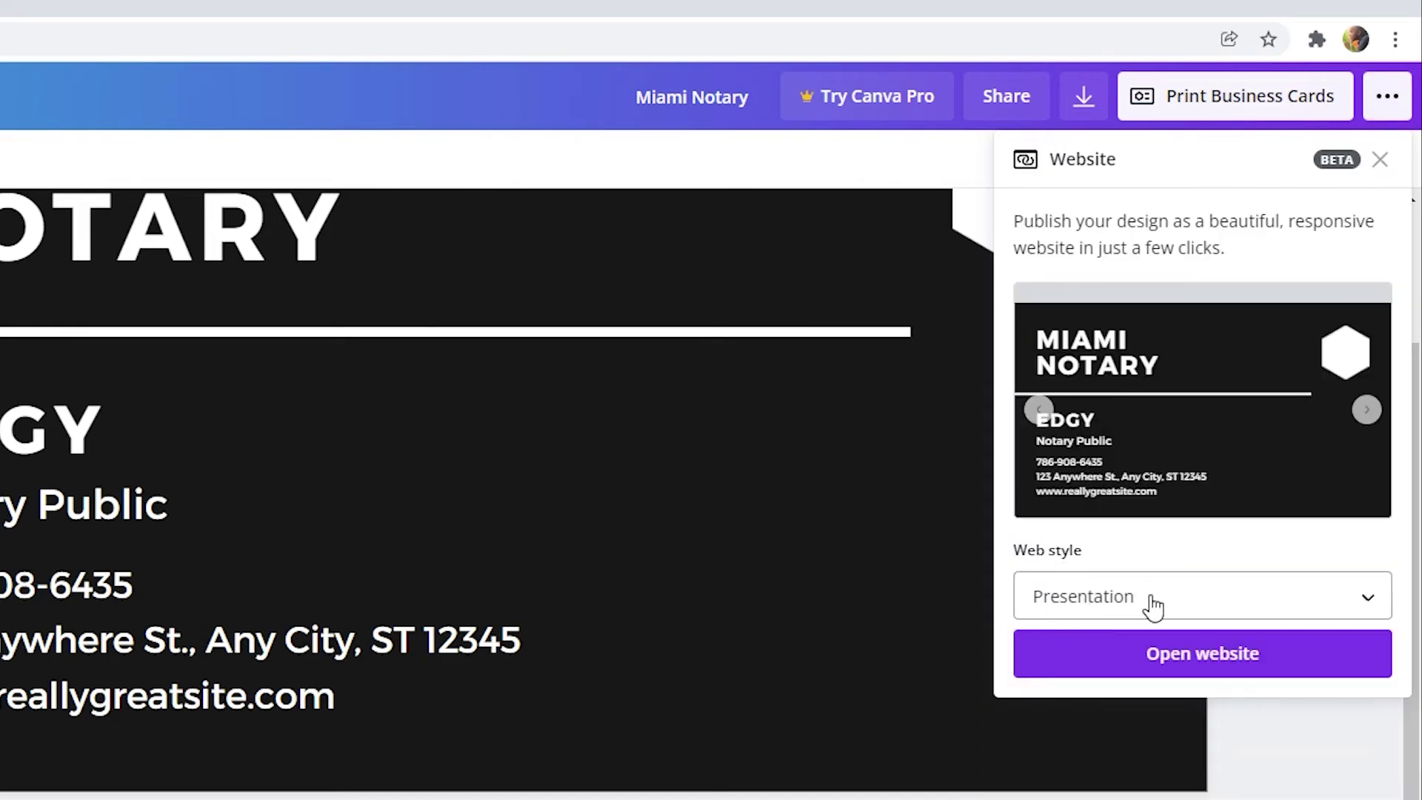
Keep the Presentation web style and open the published website.
{"action": "left_click", "coordinate": [1074, 599]}
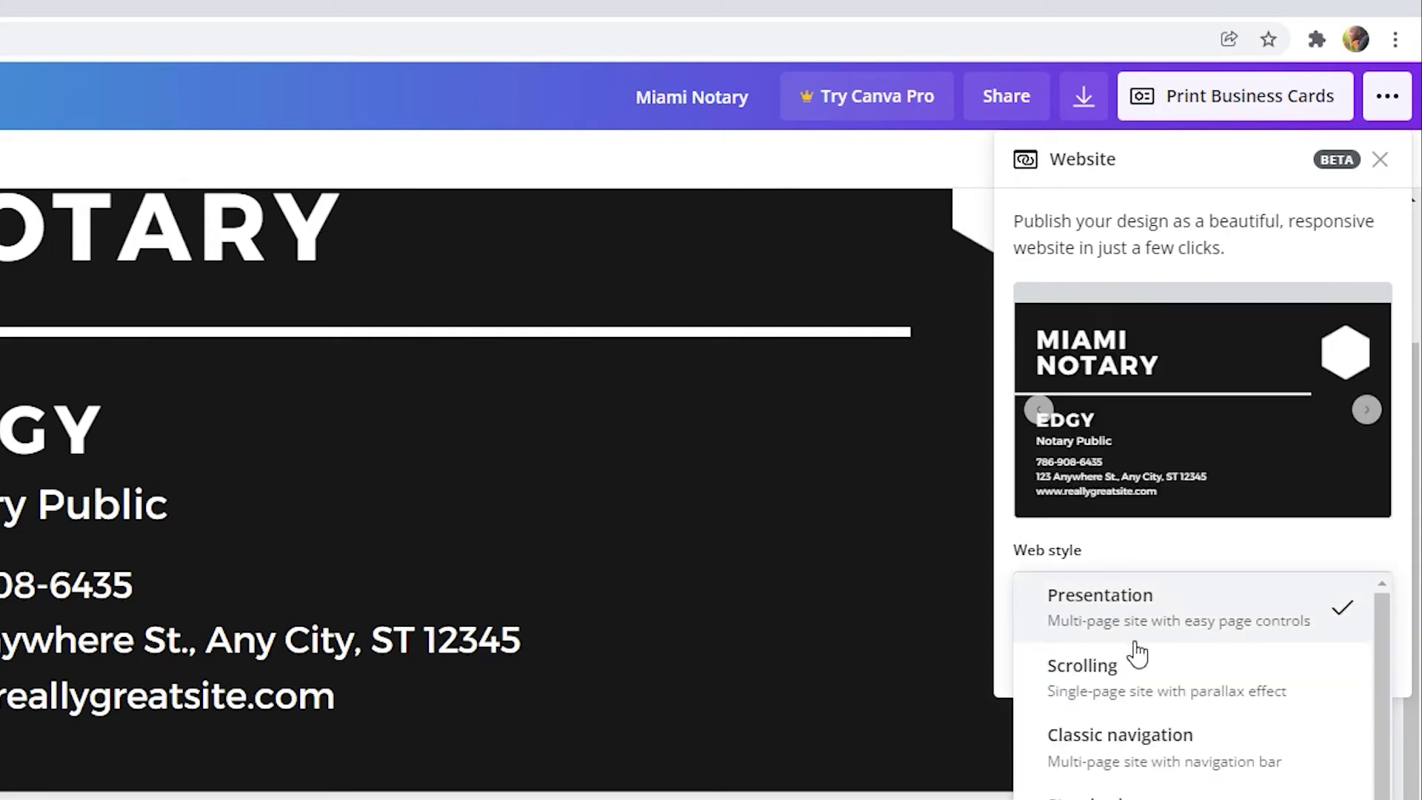
{"action": "scroll", "coordinate": [1143, 704], "scroll_direction": "down", "scroll_amount": 1}
{"action": "scroll", "coordinate": [1215, 700], "scroll_direction": "up", "scroll_amount": 1}
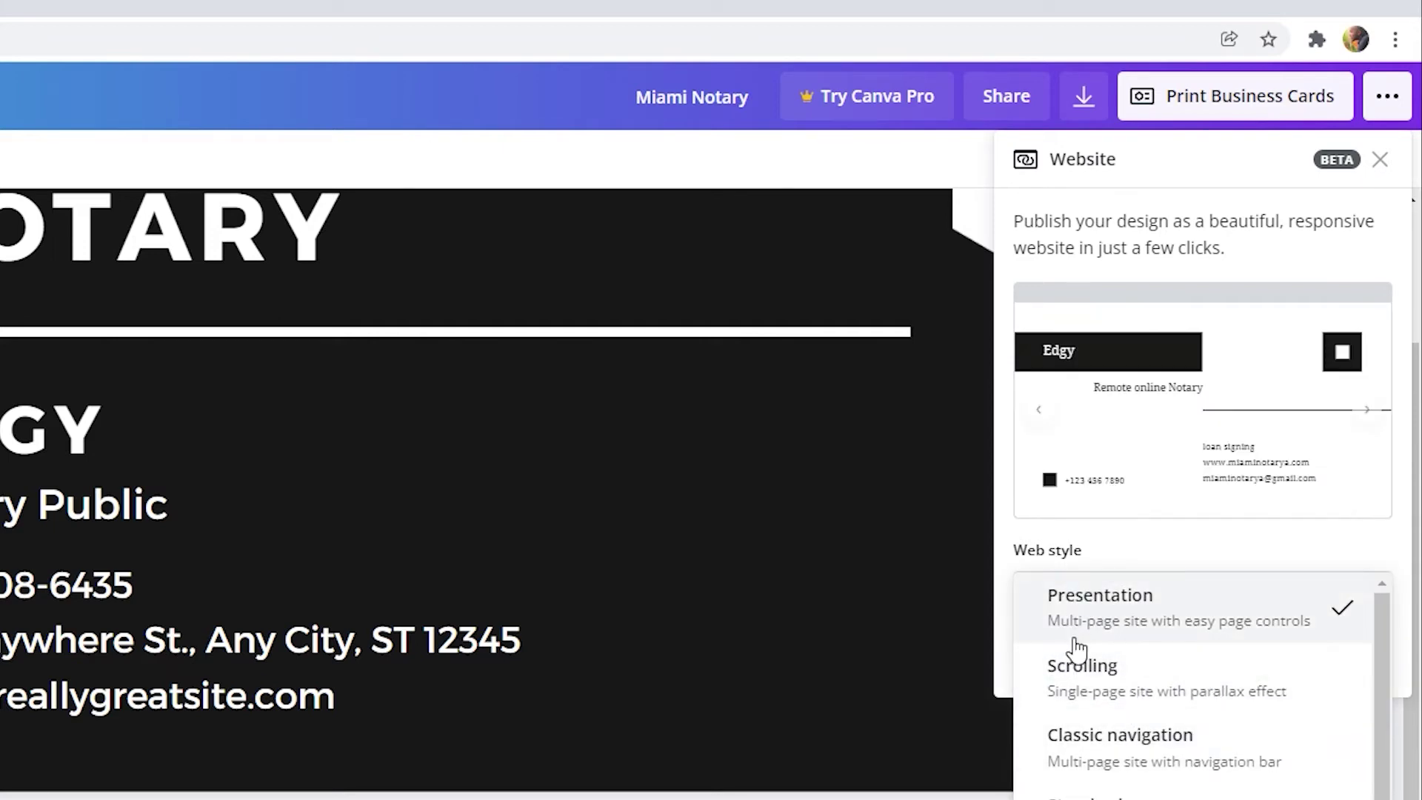
{"action": "scroll", "coordinate": [1059, 740], "scroll_direction": "down", "scroll_amount": 1}
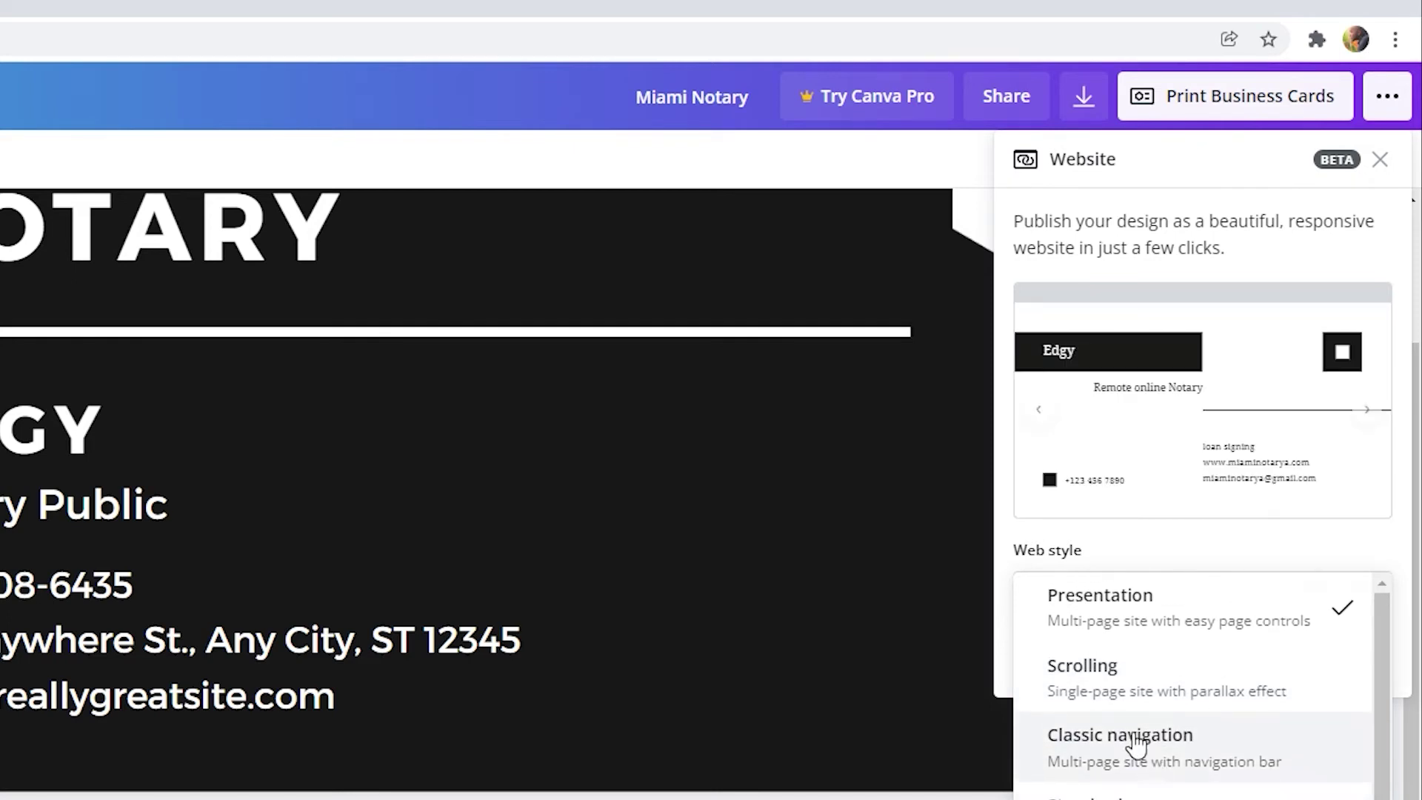
{"action": "scroll", "coordinate": [1185, 681], "scroll_direction": "up", "scroll_amount": 1}
{"action": "left_click", "coordinate": [1250, 630]}
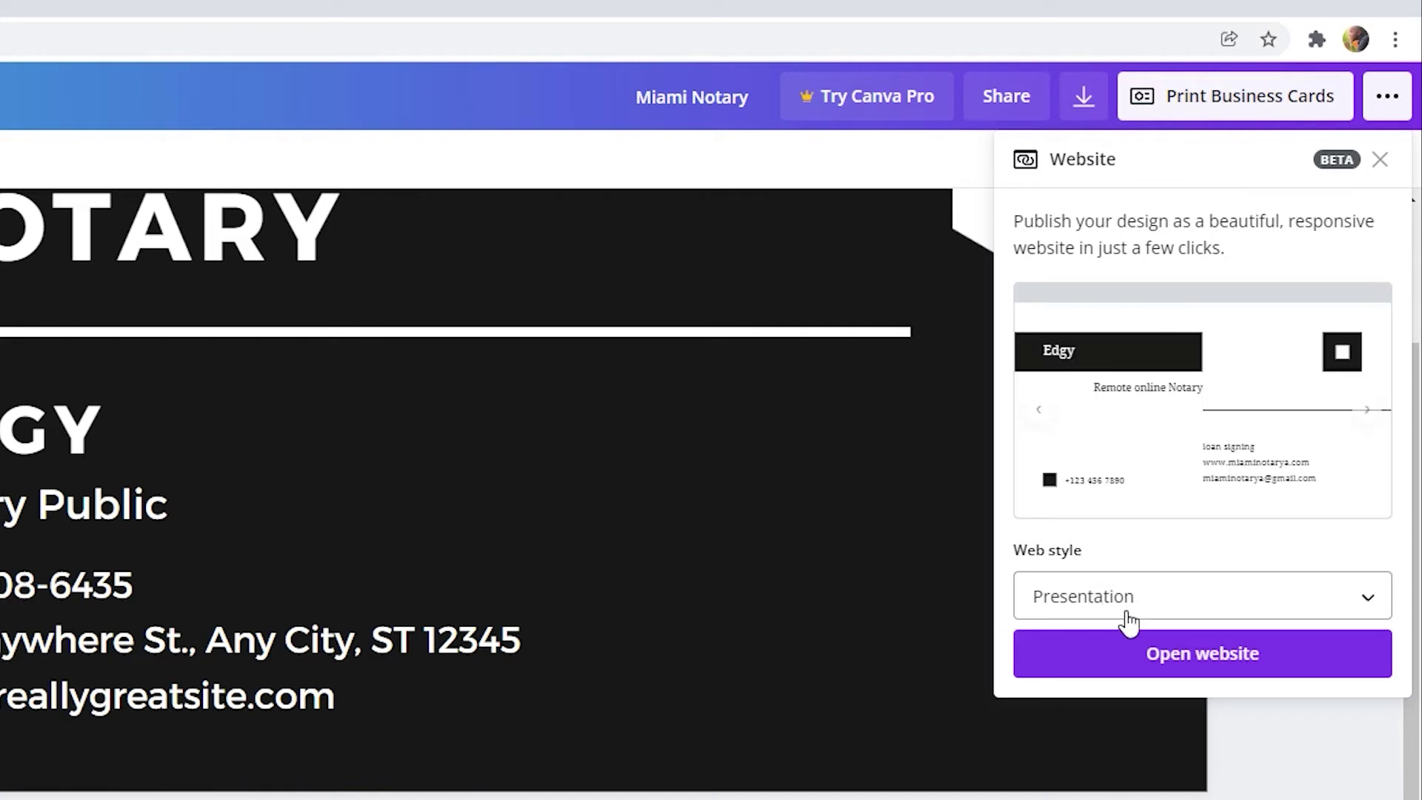
{"action": "left_click", "coordinate": [1275, 665]}
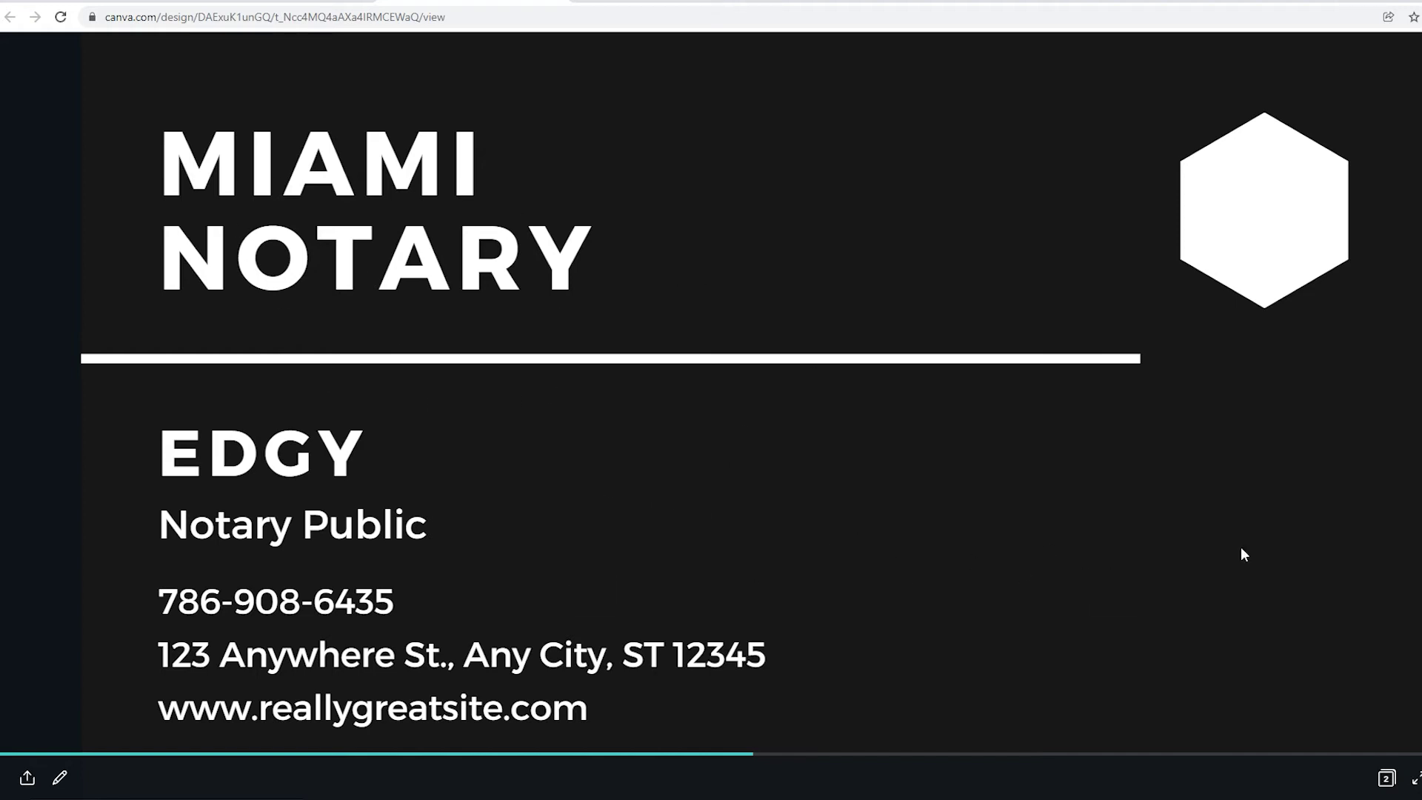
View the presentation's second card, go back to the first, then return to the Canva editor.
{"action": "key", "text": "Right"}
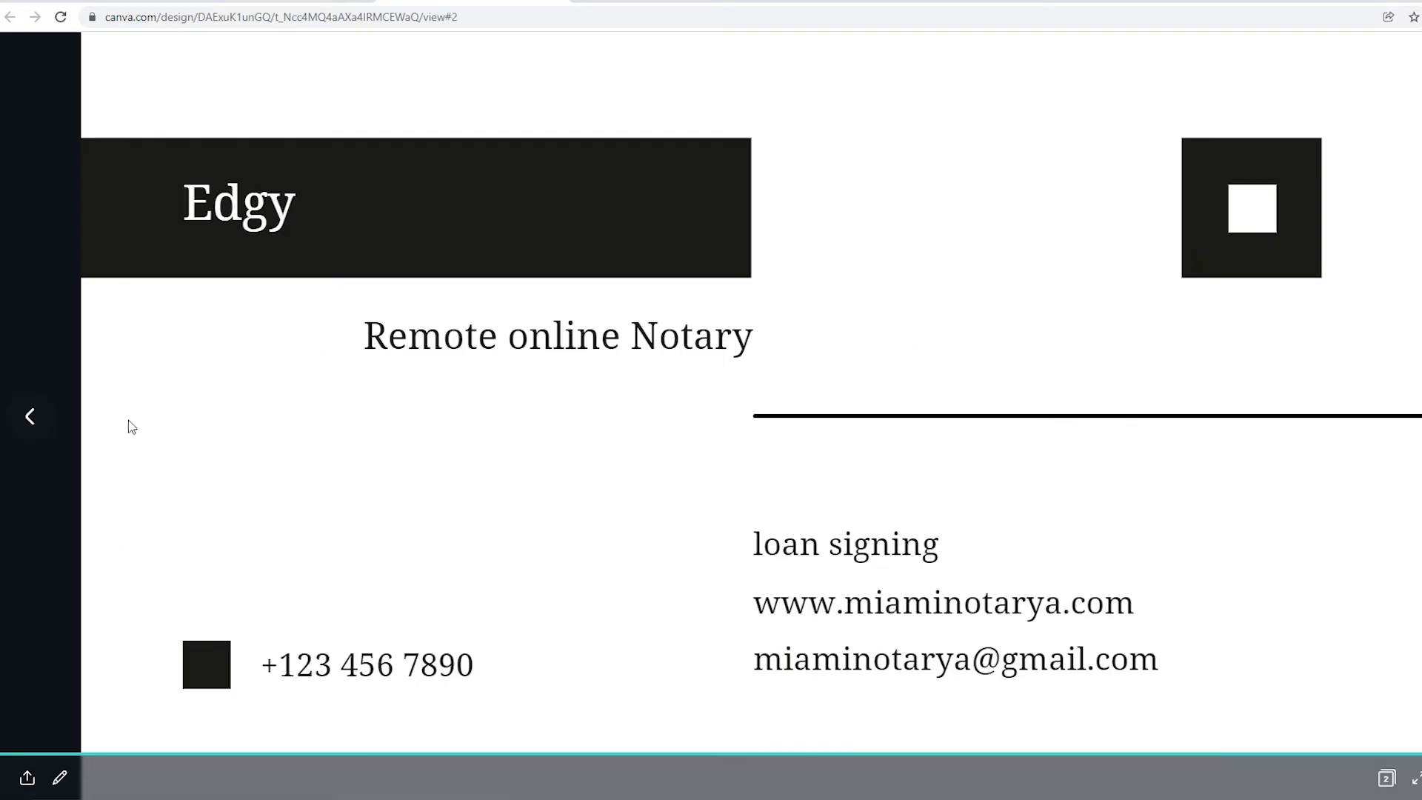
{"action": "left_click", "coordinate": [30, 417]}
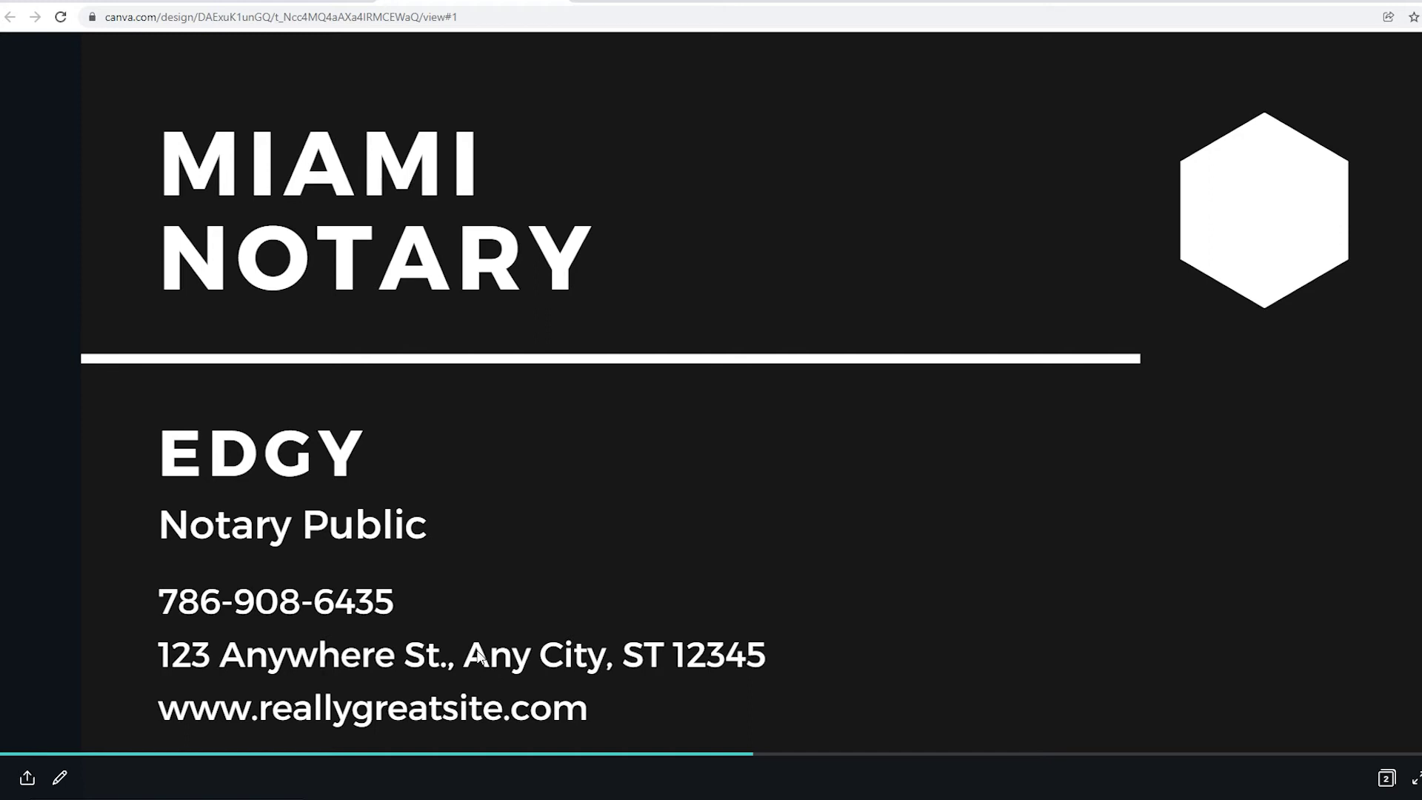
{"action": "left_click", "coordinate": [291, 3]}
Close the website settings and select the reallygreatsite text in the front's contact block.
{"action": "key", "text": "Escape"}
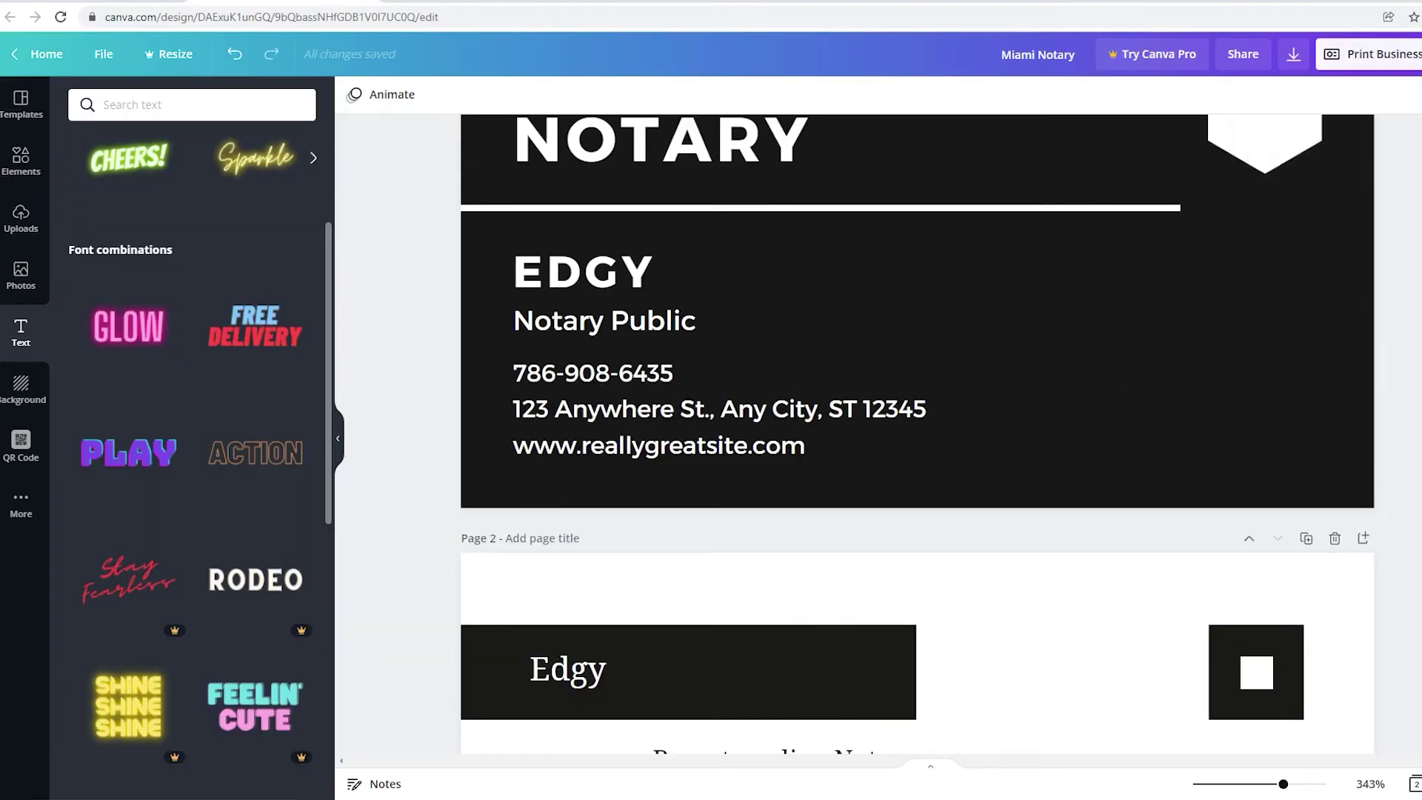
{"action": "scroll", "coordinate": [476, 534], "scroll_direction": "up", "scroll_amount": 2}
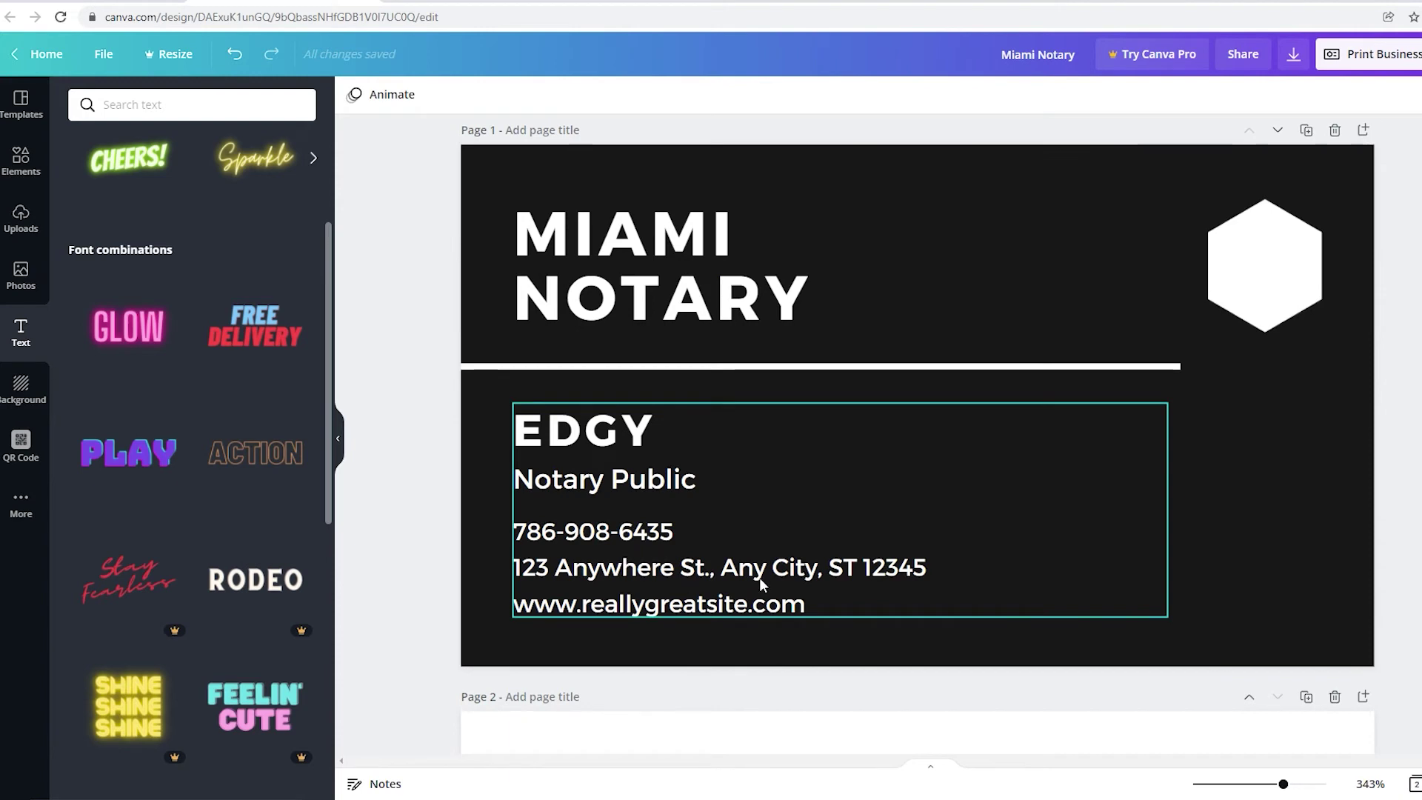
{"action": "scroll", "coordinate": [656, 573], "scroll_direction": "down", "scroll_amount": 2}
{"action": "scroll", "coordinate": [631, 517], "scroll_direction": "up", "scroll_amount": 1}
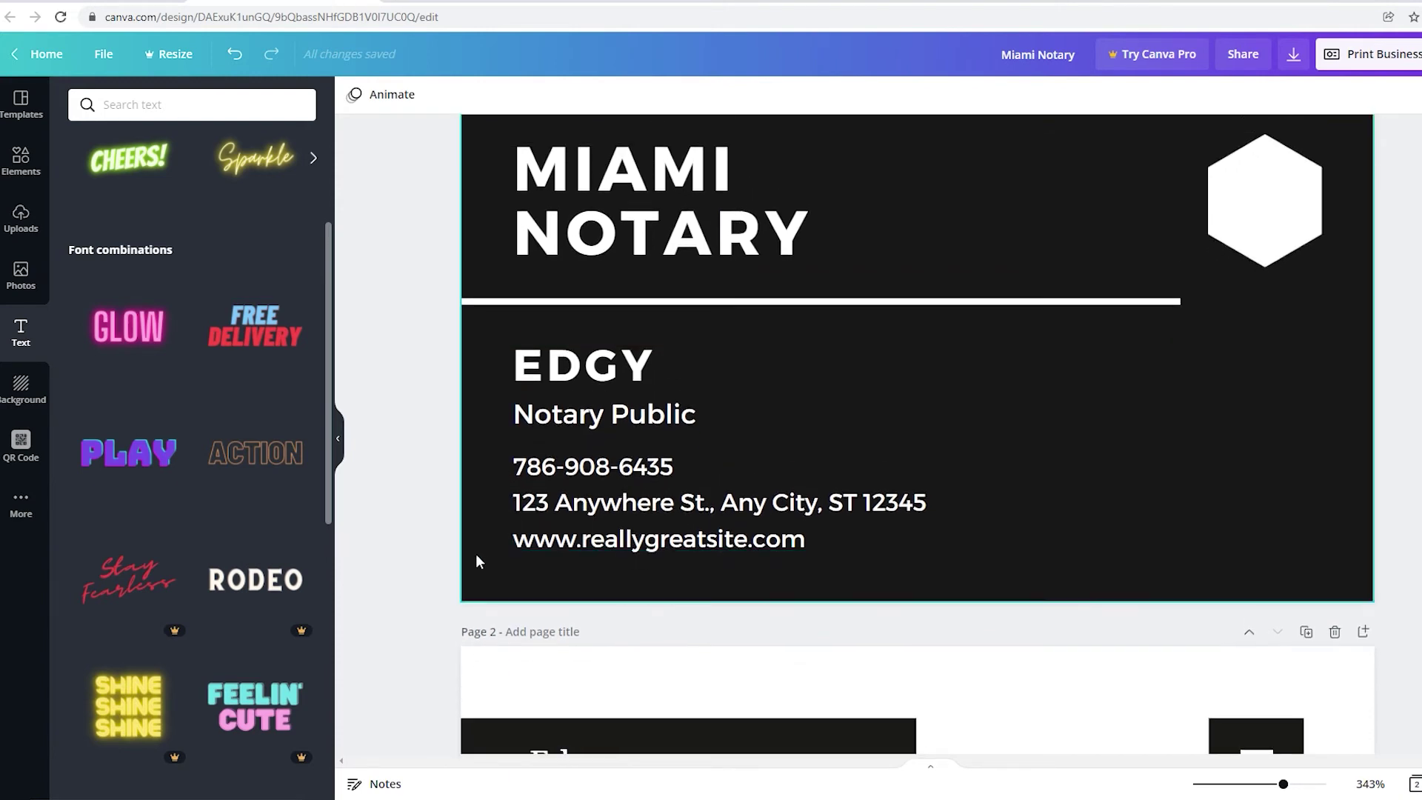
{"action": "left_click", "coordinate": [610, 540]}
{"action": "double_click", "coordinate": [622, 541]}
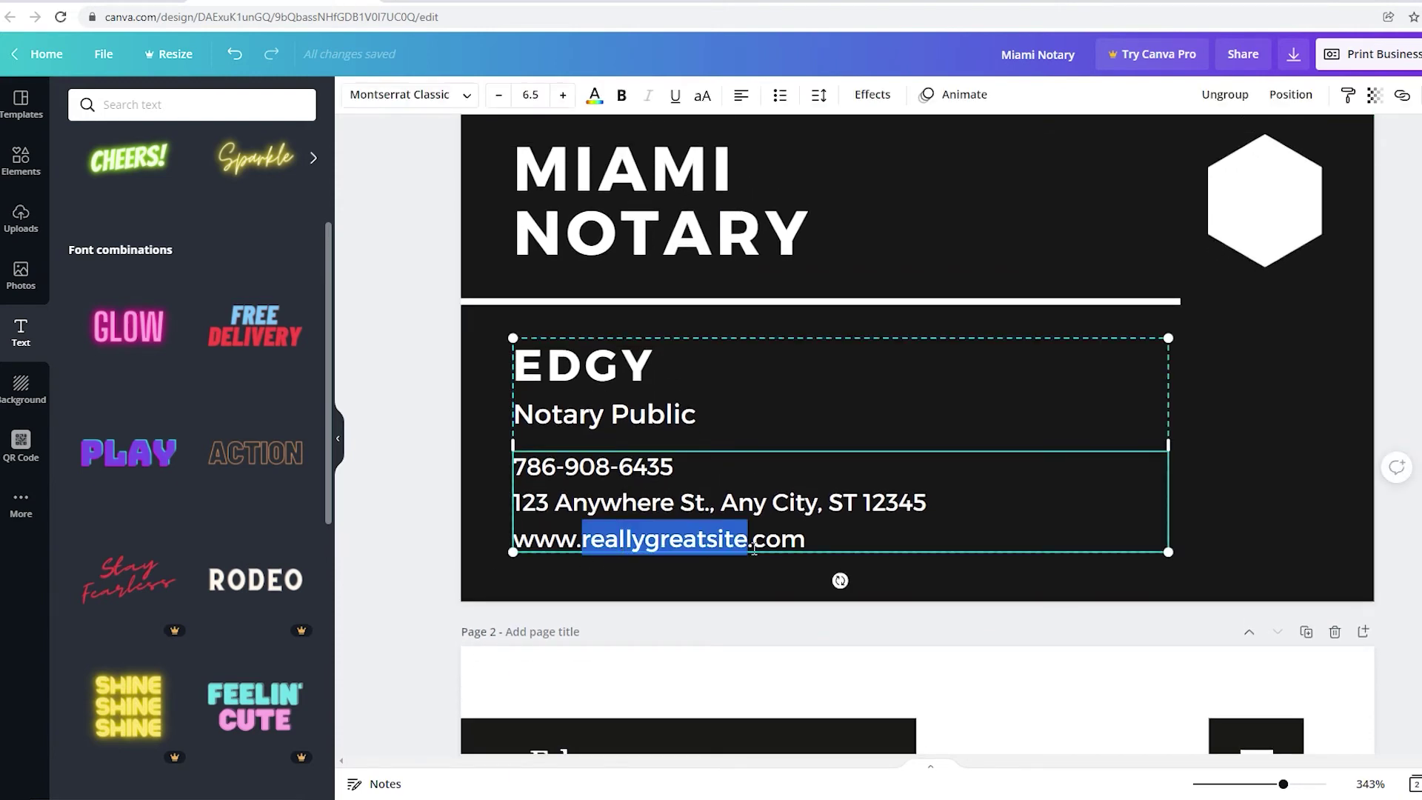
{"action": "left_click", "coordinate": [1342, 439]}
{"action": "scroll", "coordinate": [699, 629], "scroll_direction": "up", "scroll_amount": 2}
{"action": "left_click", "coordinate": [696, 619]}
{"action": "triple_click", "coordinate": [696, 619]}
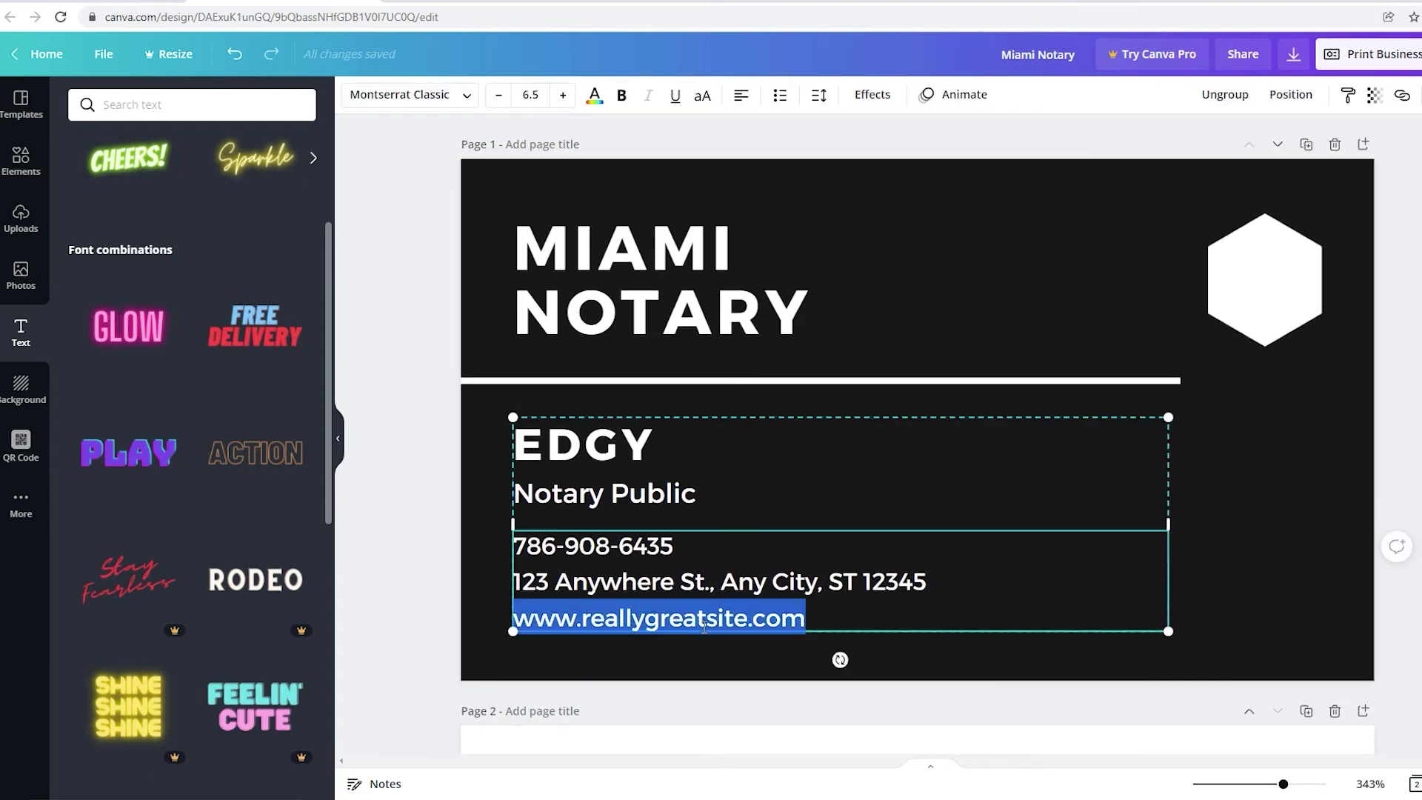
{"action": "type", "text": "www.miaminotar"}
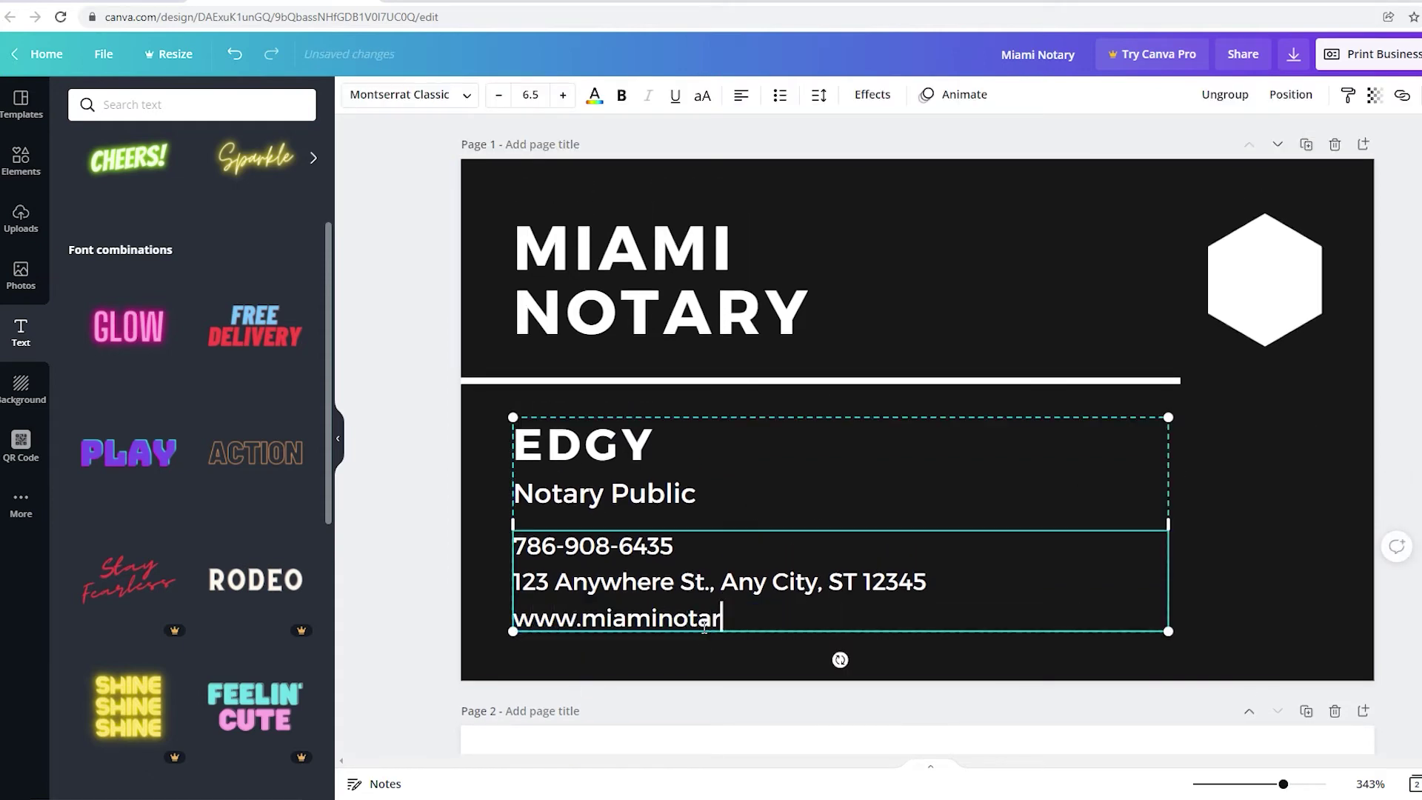
{"action": "type", "text": "ya.com"}
{"action": "left_click", "coordinate": [789, 653]}
{"action": "left_click", "coordinate": [779, 624]}
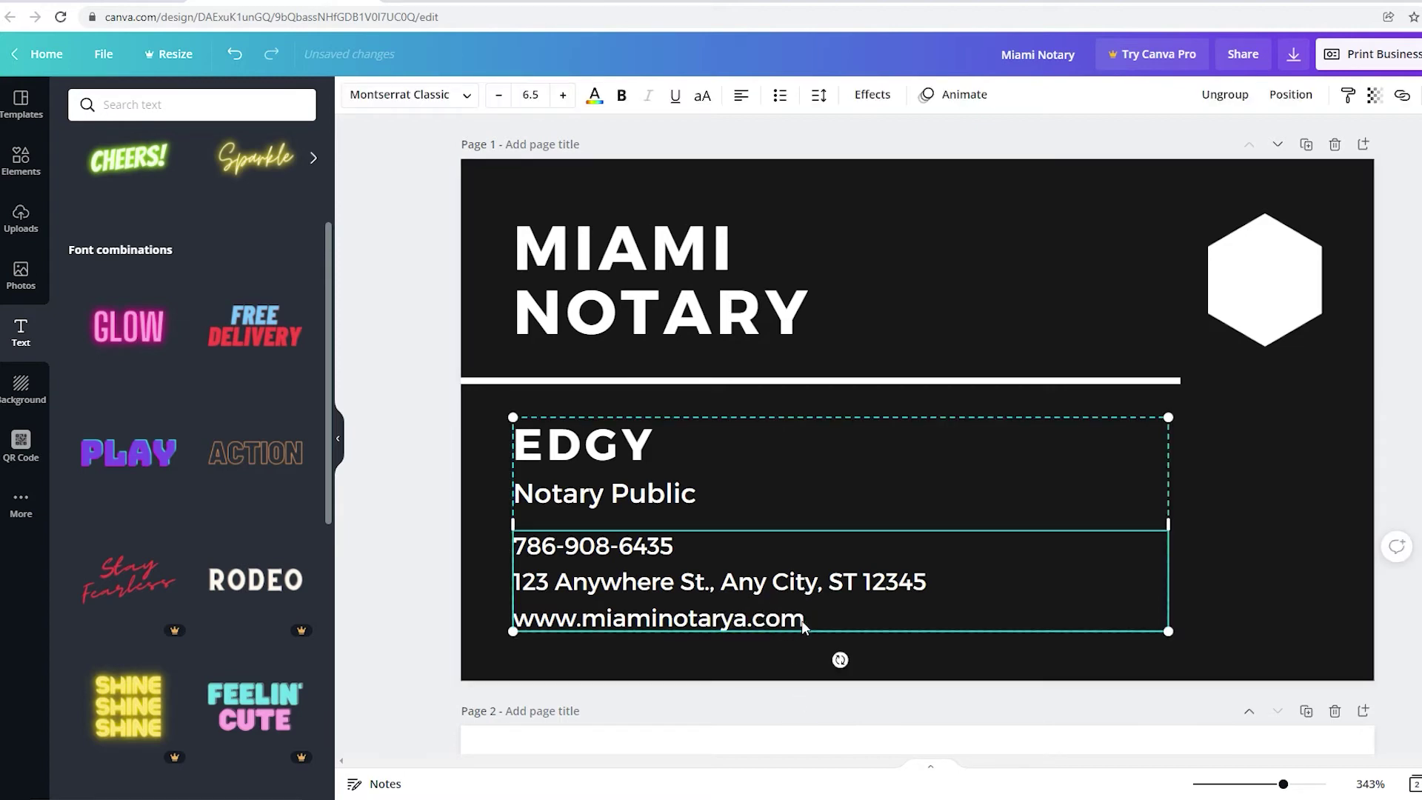
{"action": "left_click_drag", "start_coordinate": [811, 626], "coordinate": [543, 637]}
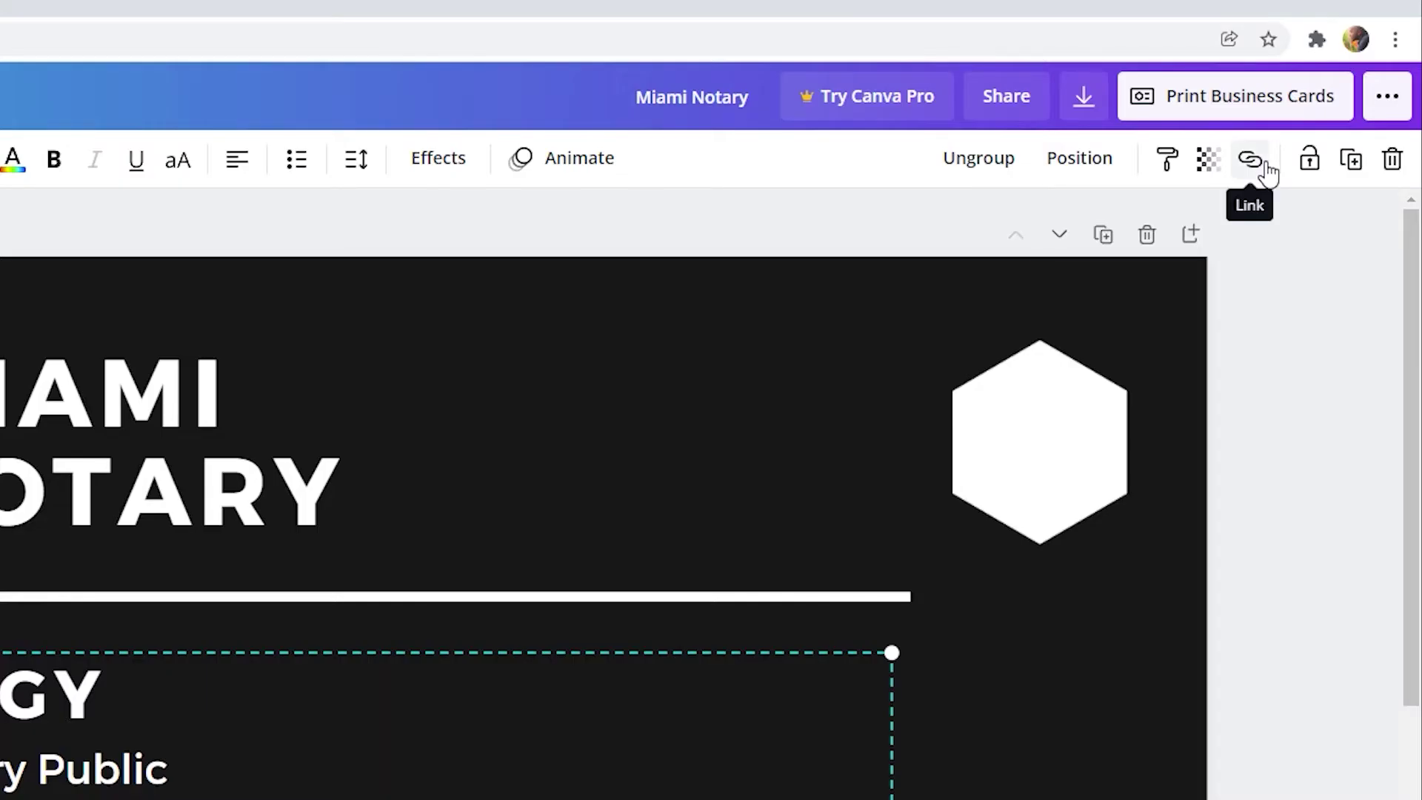
{"action": "left_click", "coordinate": [1402, 94]}
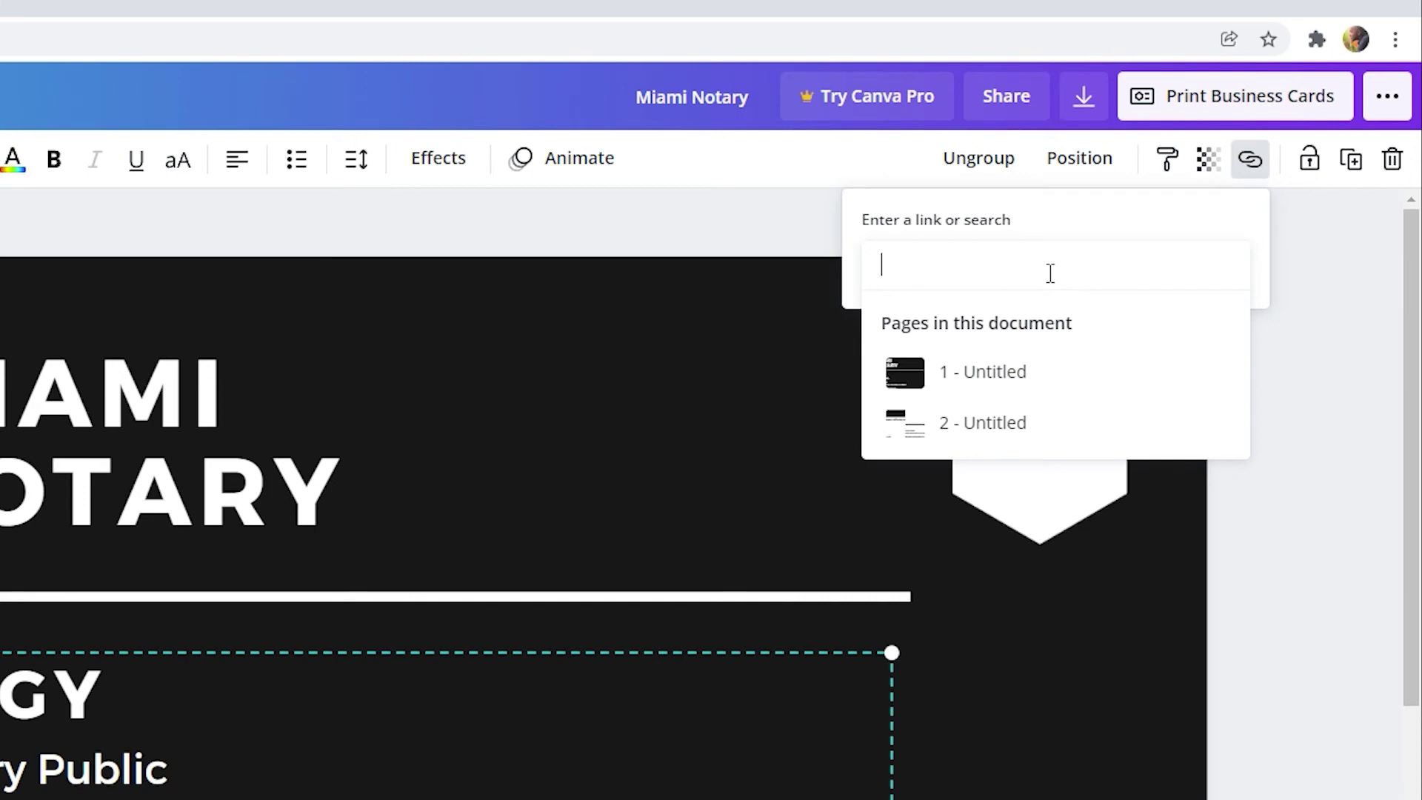
{"action": "type", "text": "www."}
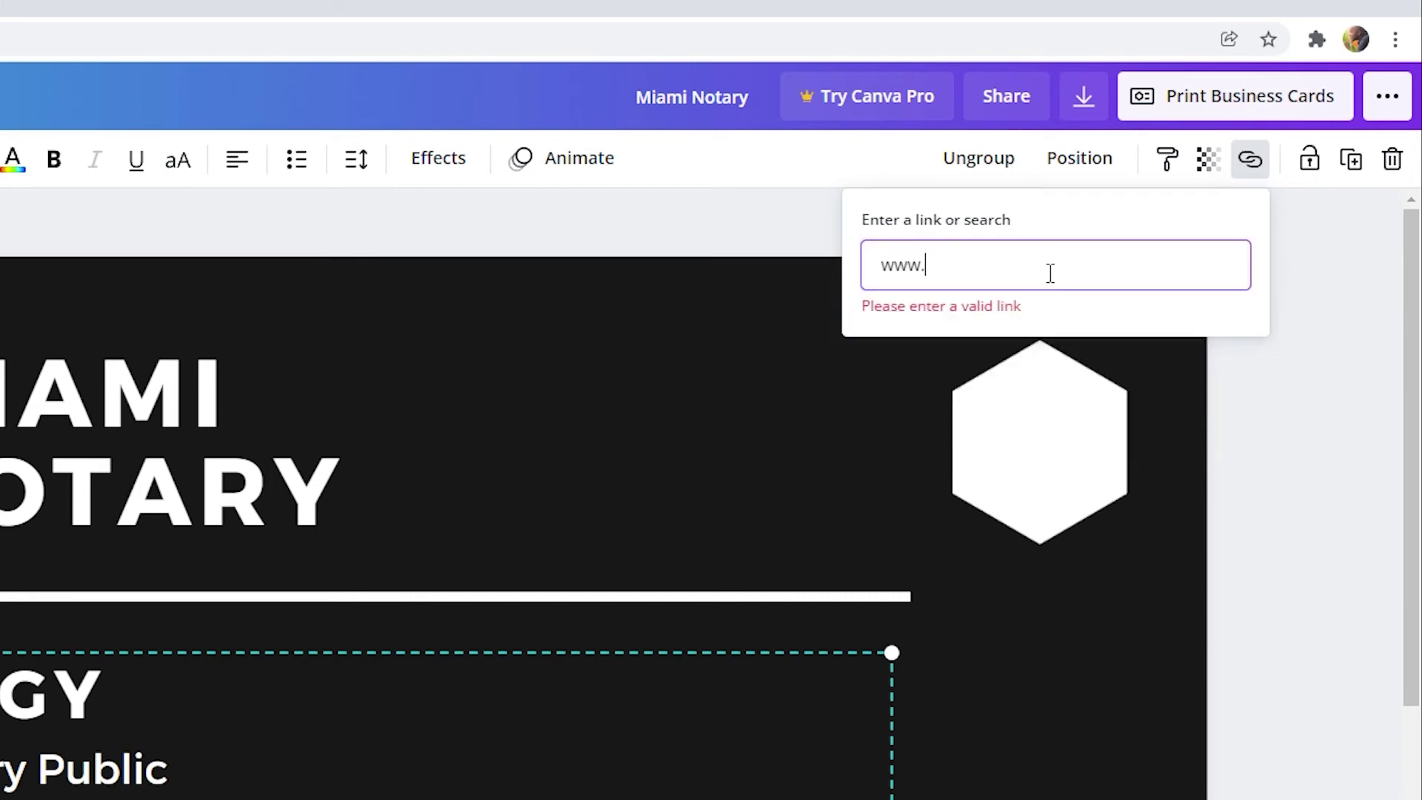
{"action": "type", "text": "miaminotarya.com"}
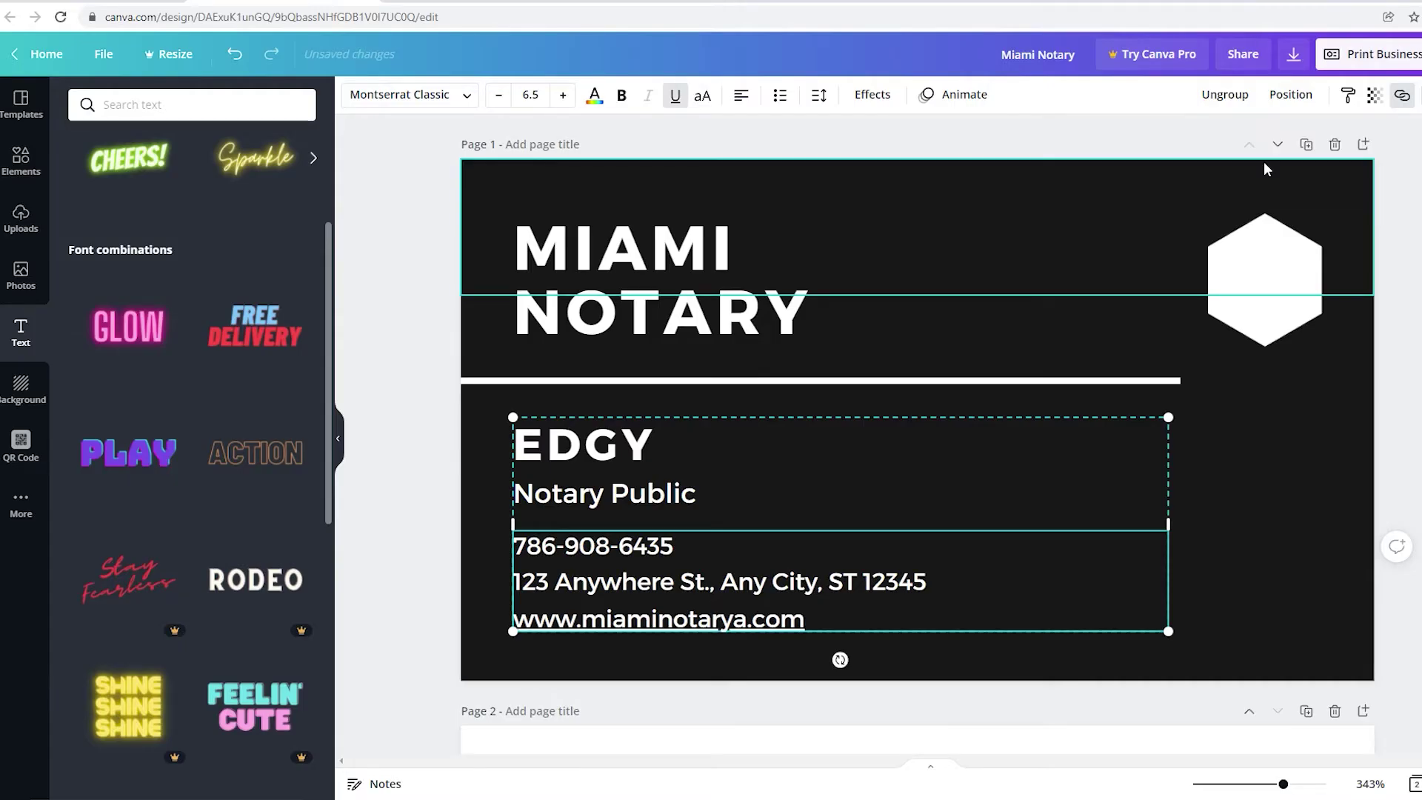
{"action": "key", "text": "Return"}
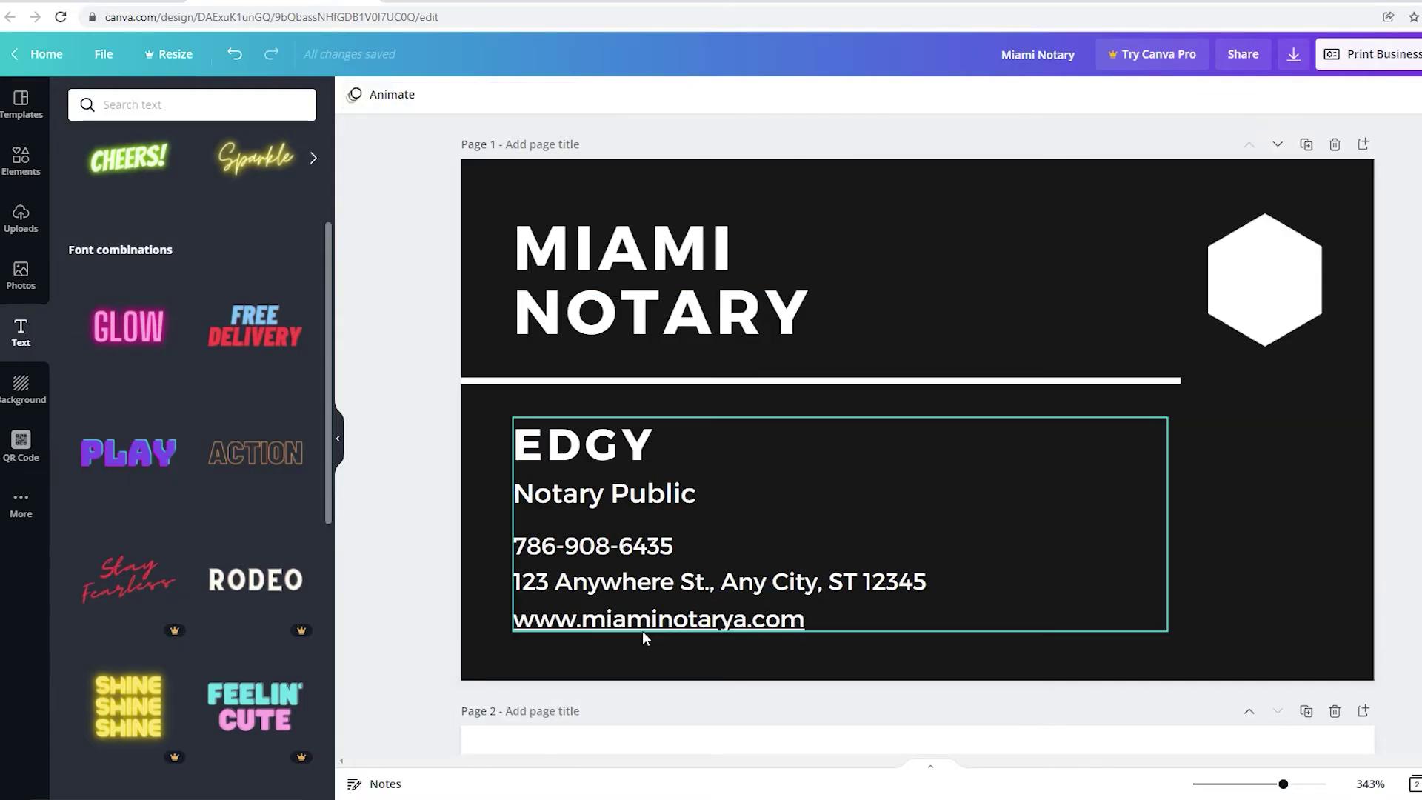
{"action": "left_click", "coordinate": [647, 625]}
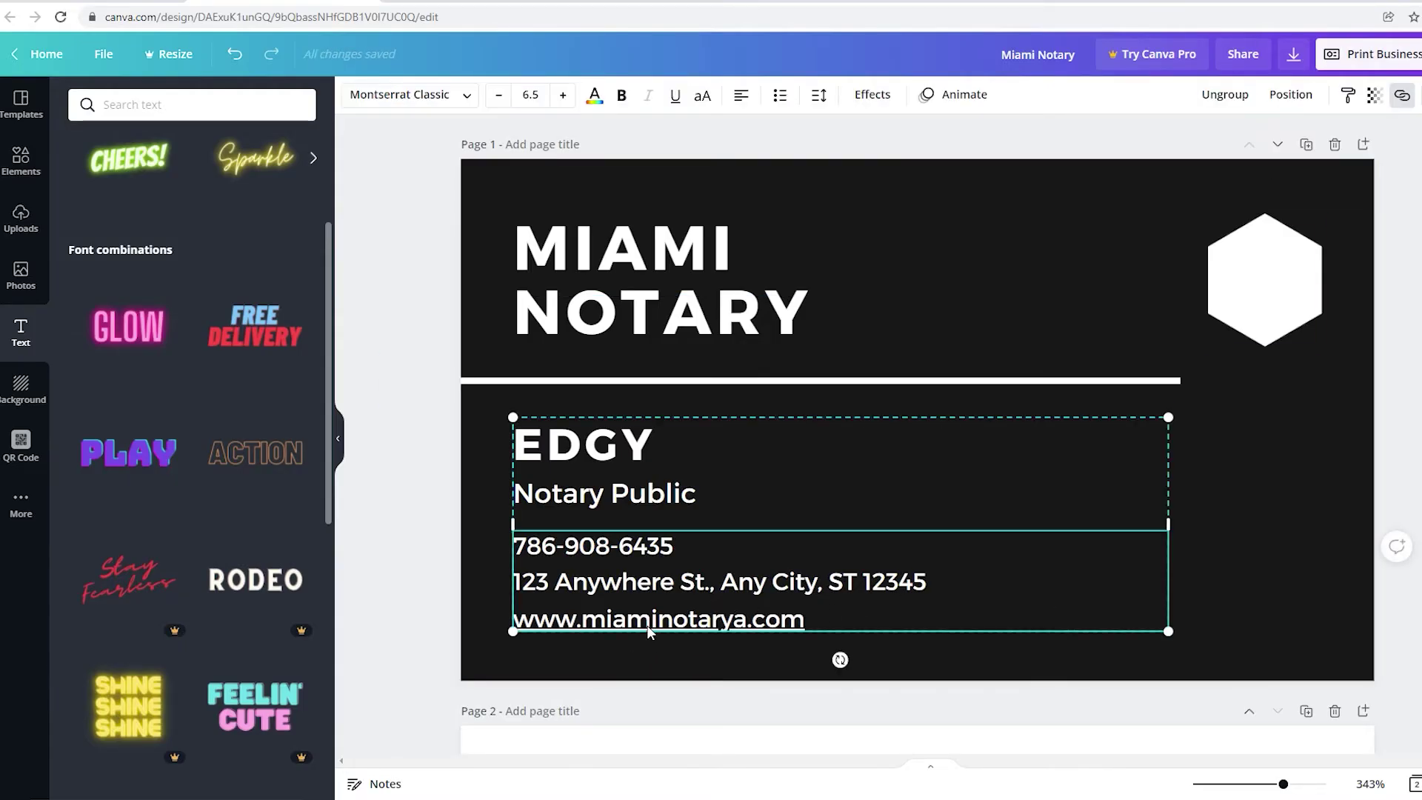
{"action": "double_click", "coordinate": [635, 625]}
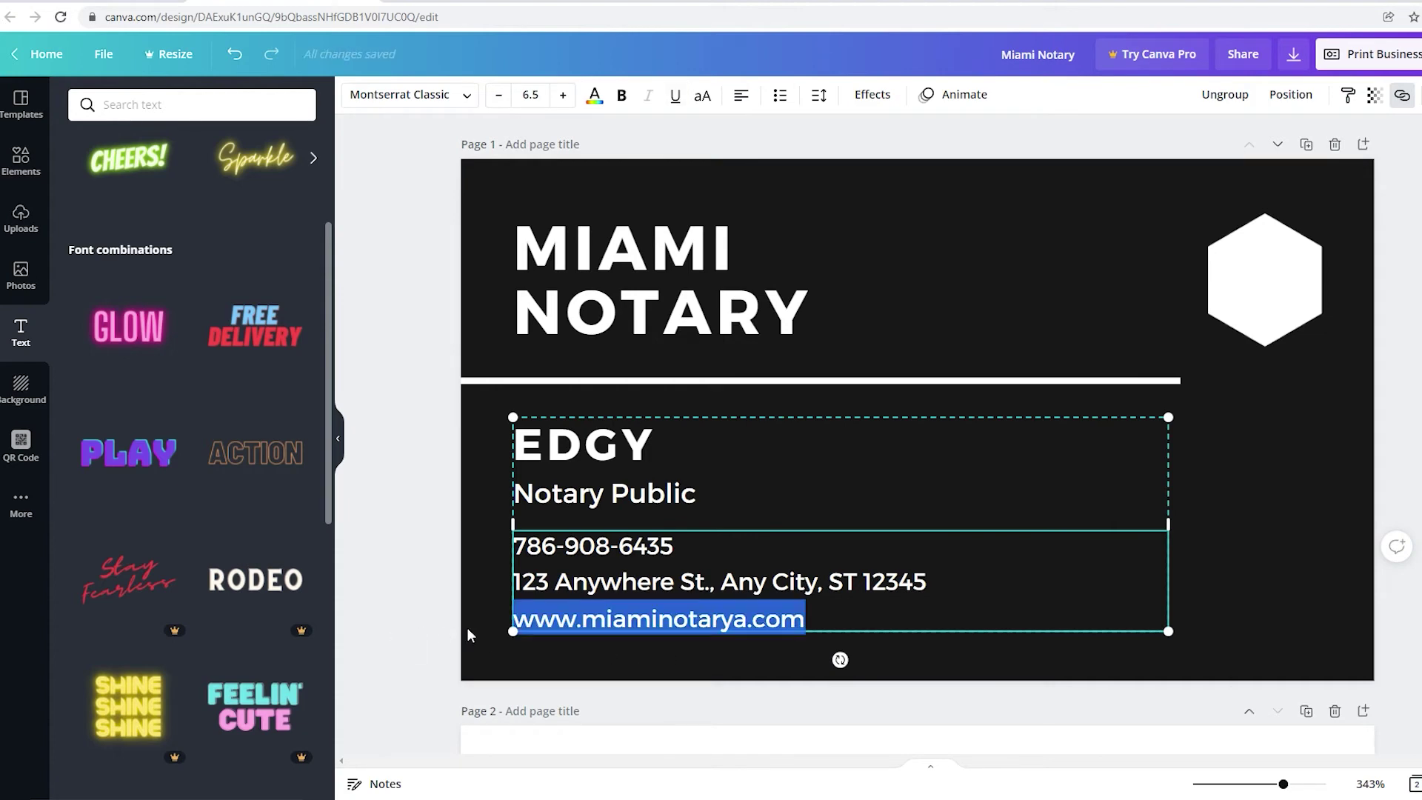
{"action": "left_click", "coordinate": [459, 238]}
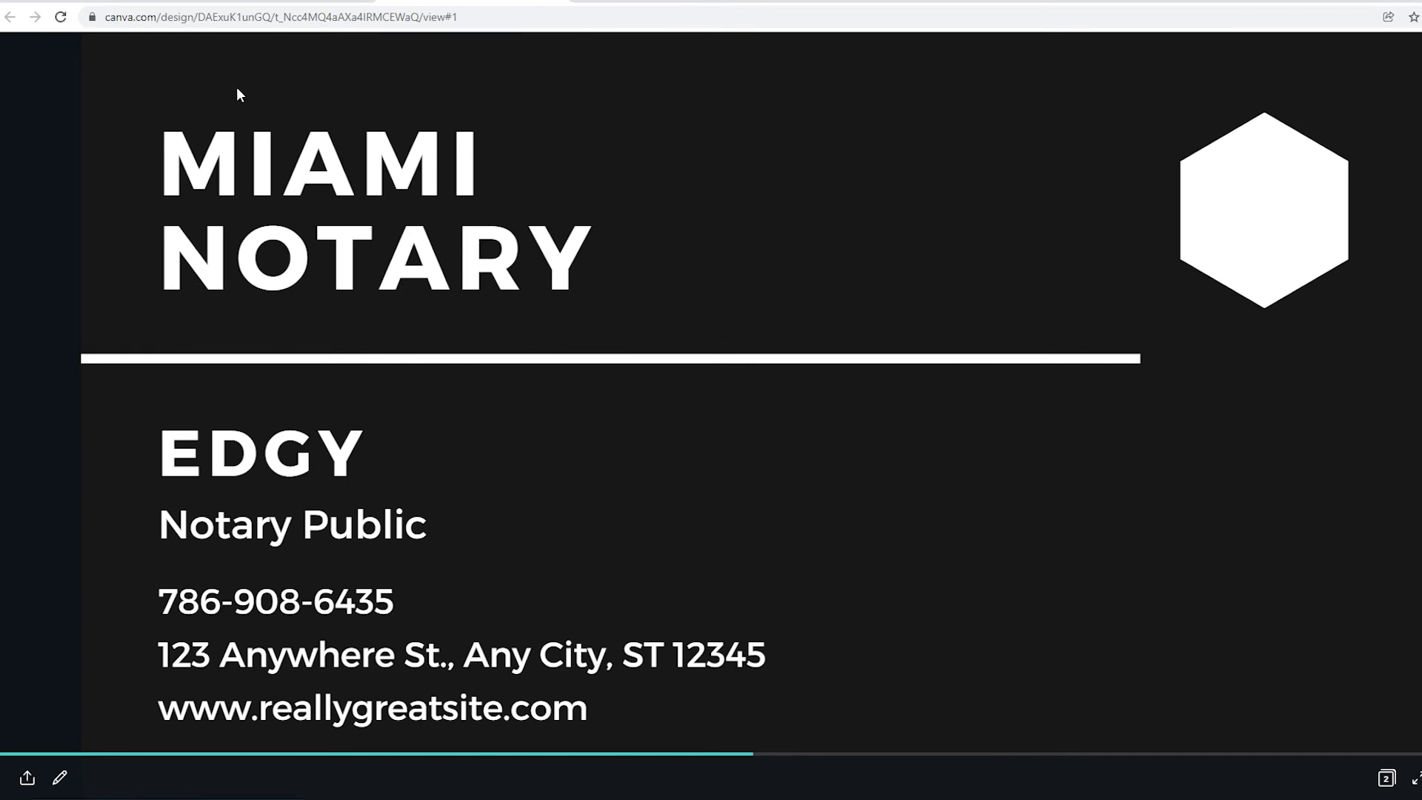
Reload the published card view and follow its website link to miaminotarya.com.
{"action": "left_click", "coordinate": [211, 16]}
{"action": "key", "text": "Return"}
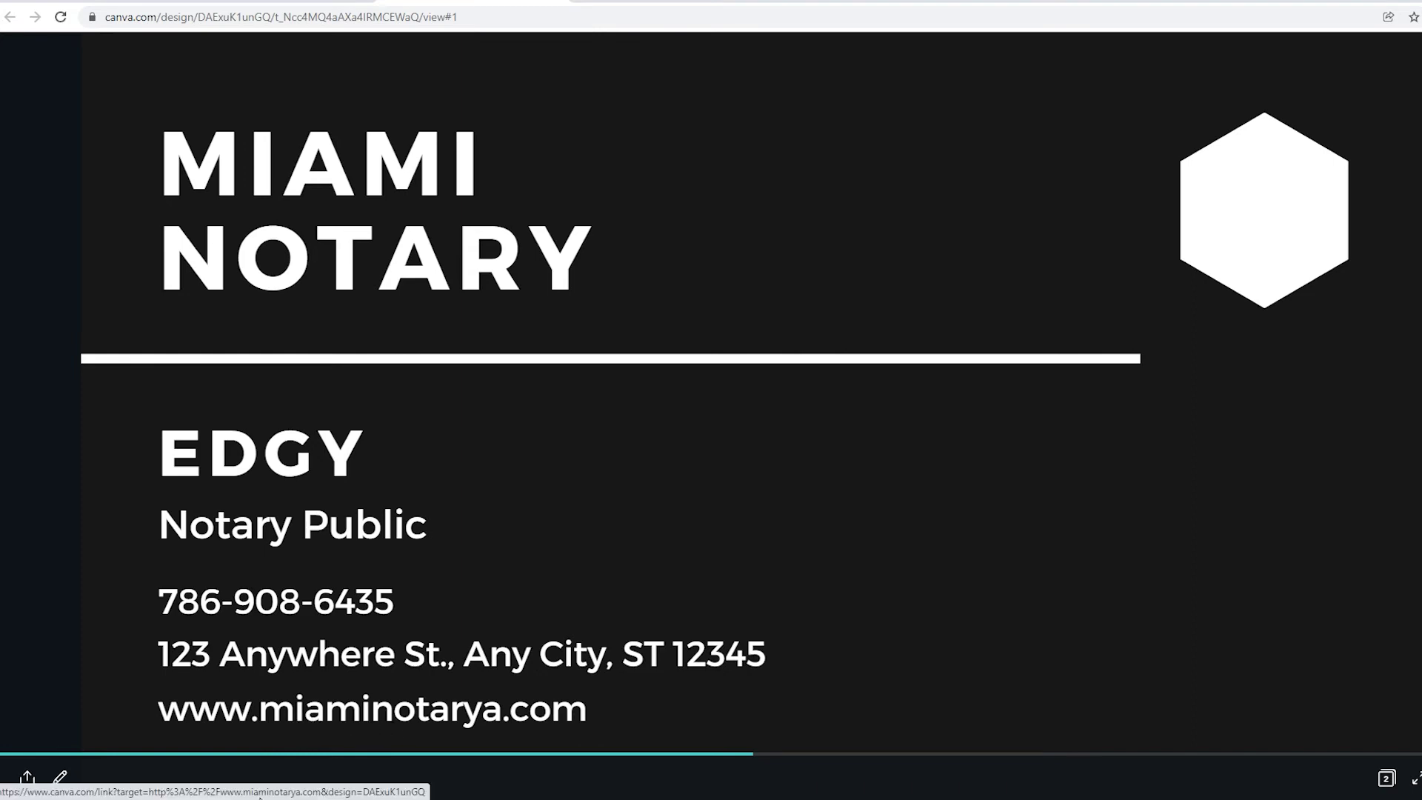
{"action": "left_click", "coordinate": [332, 722]}
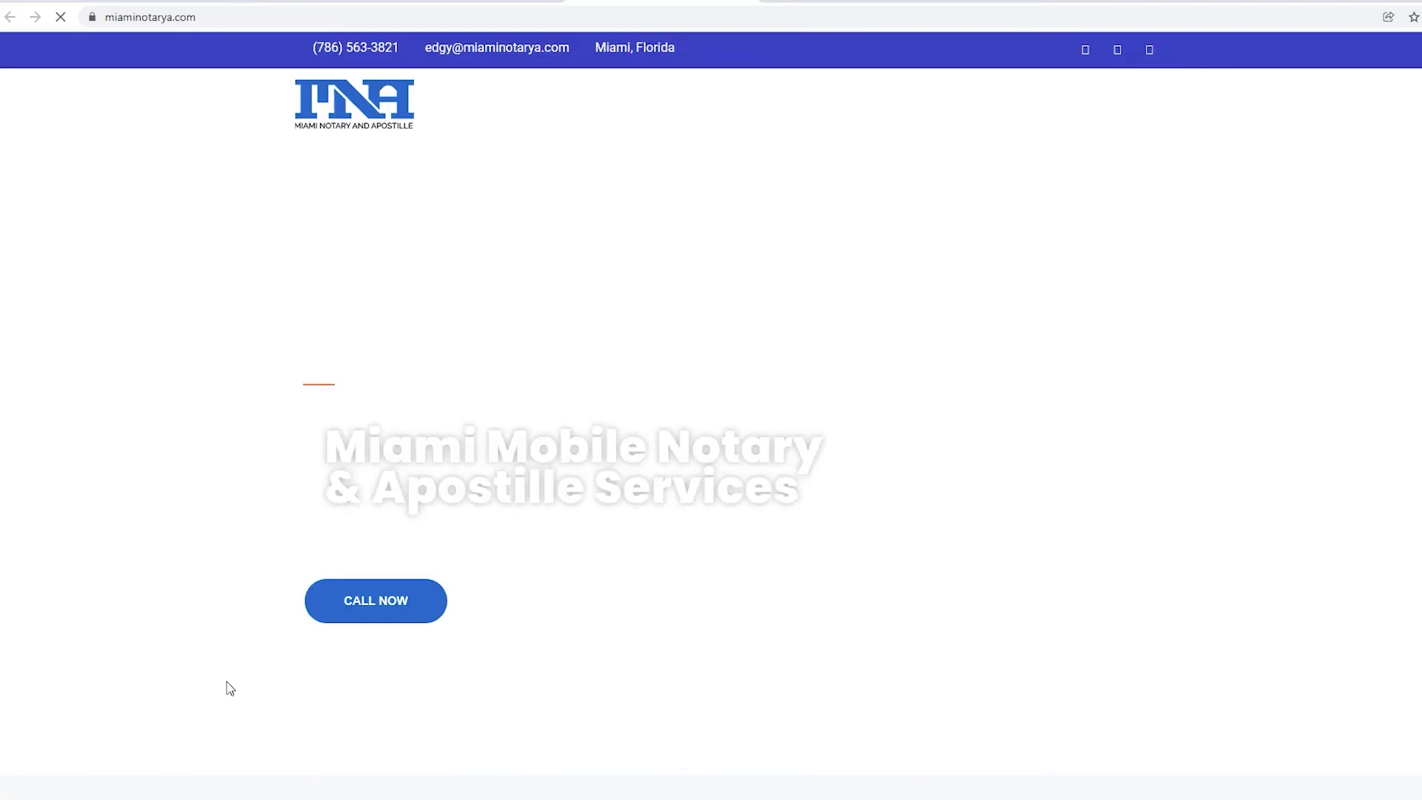
Scroll through the miaminotarya.com site, then switch back to the published card's tab.
{"action": "scroll", "coordinate": [301, 613], "scroll_direction": "down", "scroll_amount": 7}
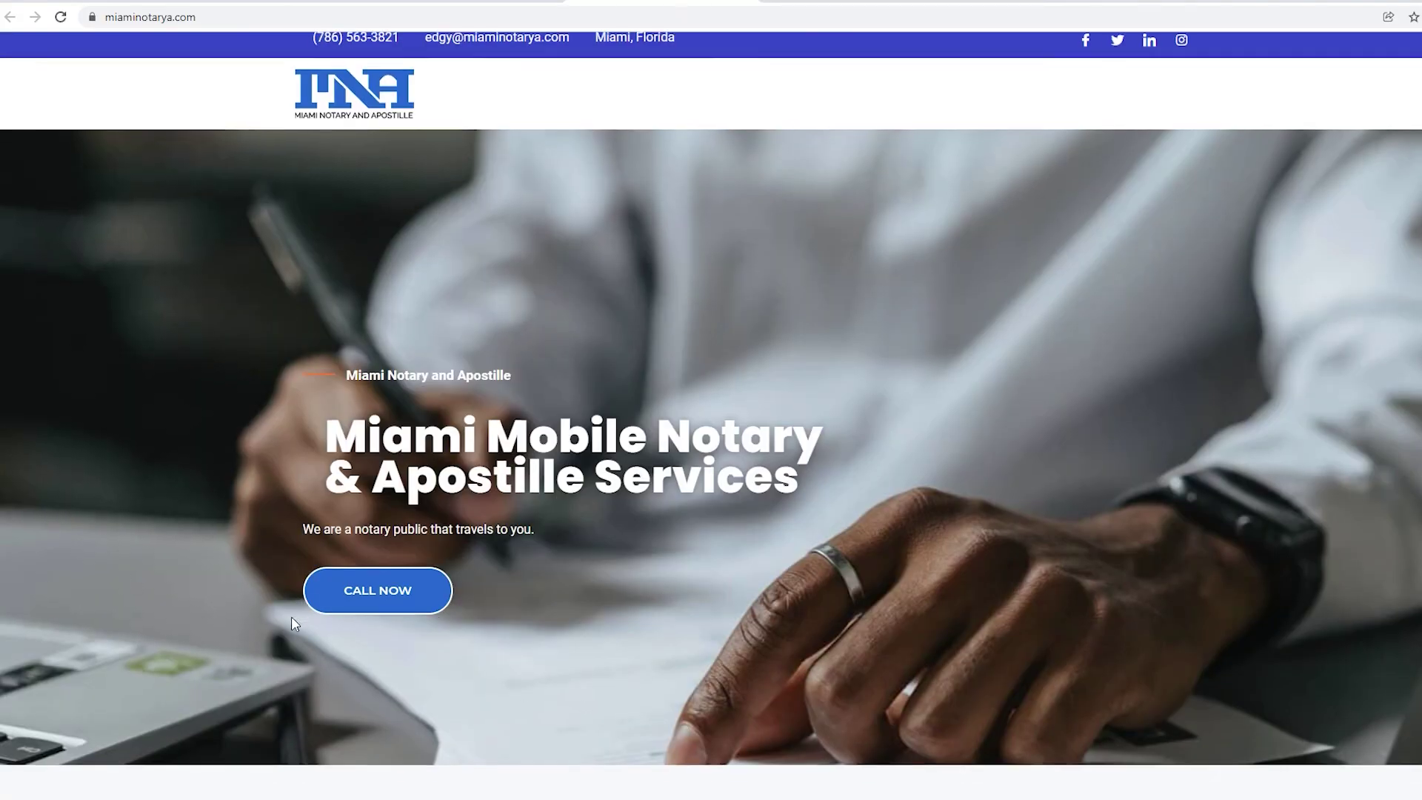
{"action": "scroll", "coordinate": [263, 641], "scroll_direction": "down", "scroll_amount": 3}
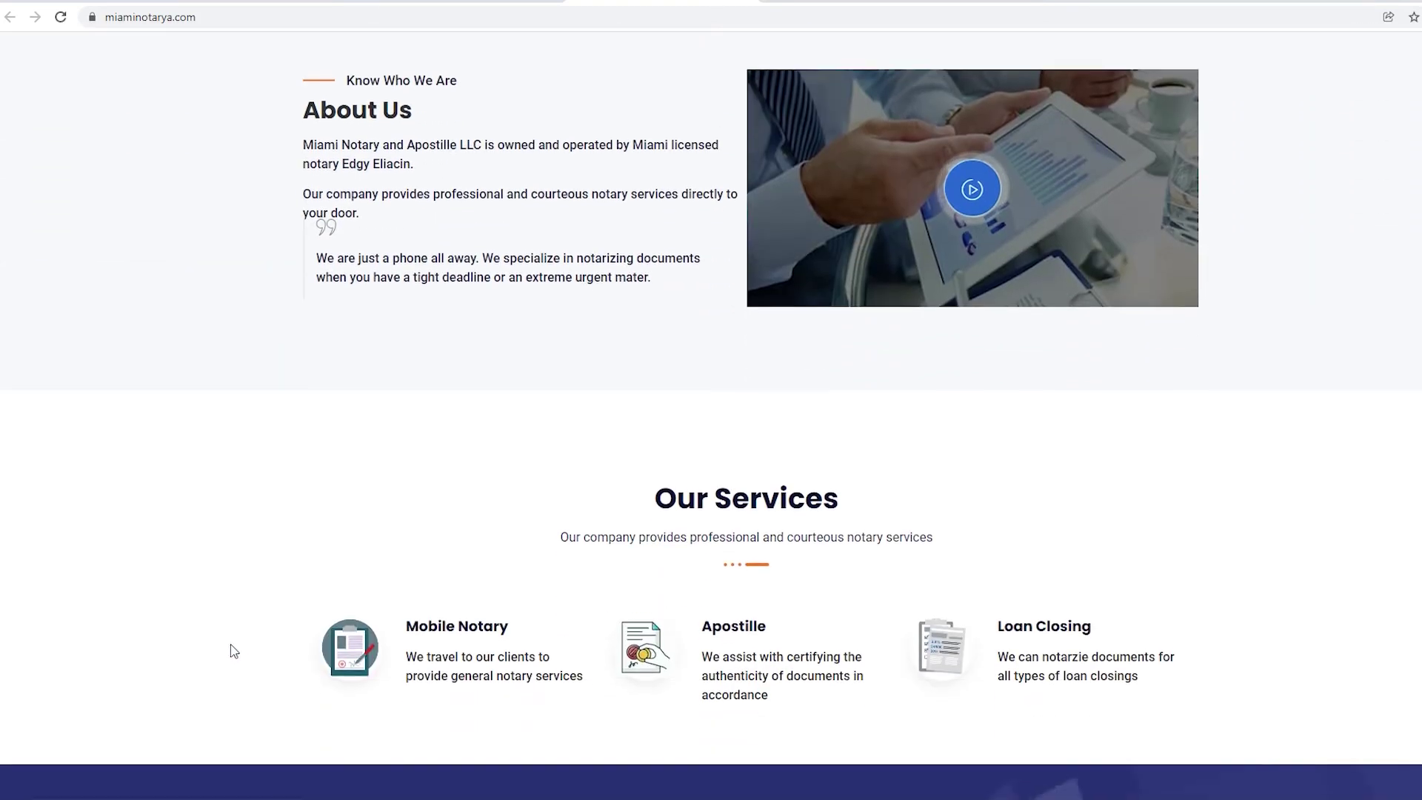
{"action": "scroll", "coordinate": [477, 548], "scroll_direction": "down", "scroll_amount": 11}
{"action": "scroll", "coordinate": [364, 639], "scroll_direction": "down", "scroll_amount": 8}
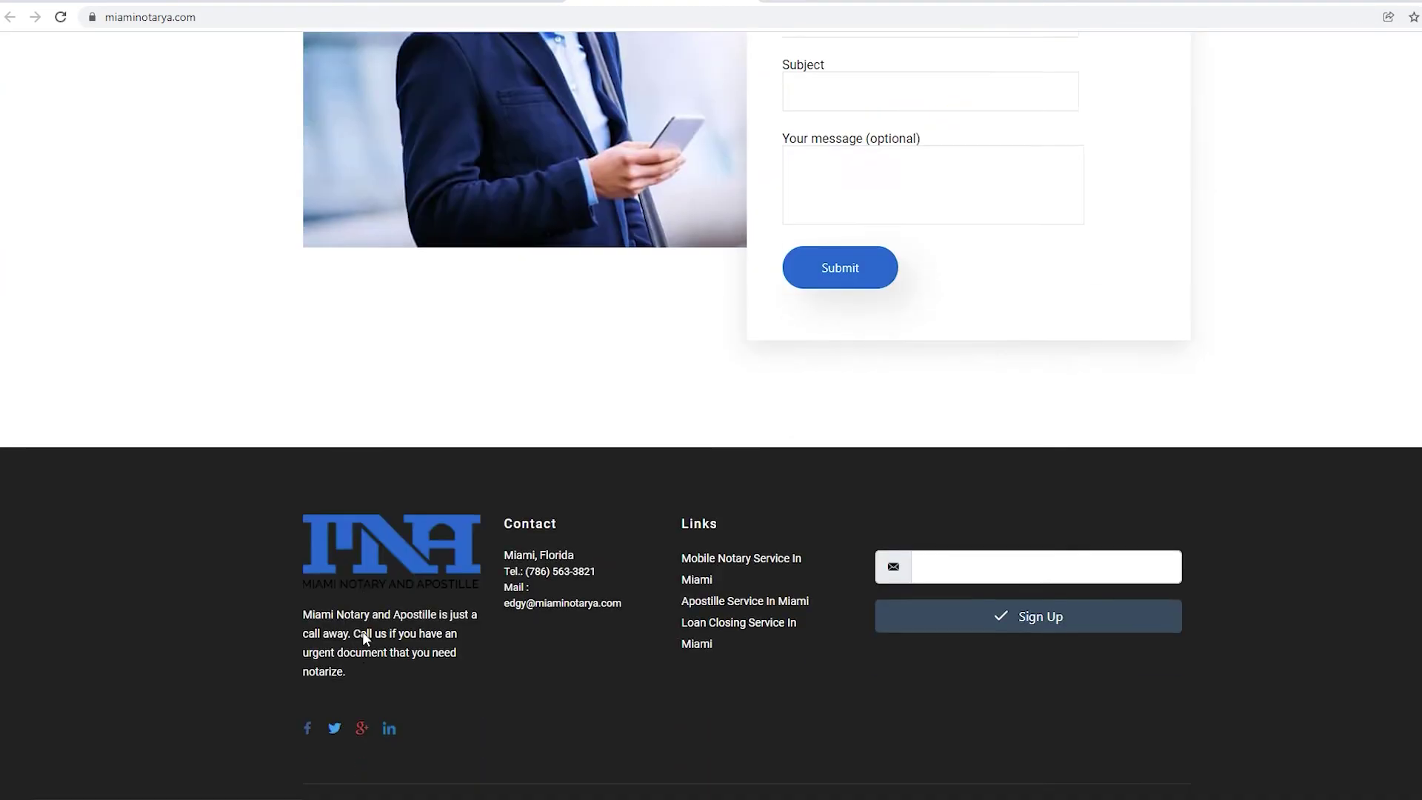
{"action": "scroll", "coordinate": [364, 638], "scroll_direction": "up", "scroll_amount": 15}
{"action": "scroll", "coordinate": [362, 639], "scroll_direction": "up", "scroll_amount": 15}
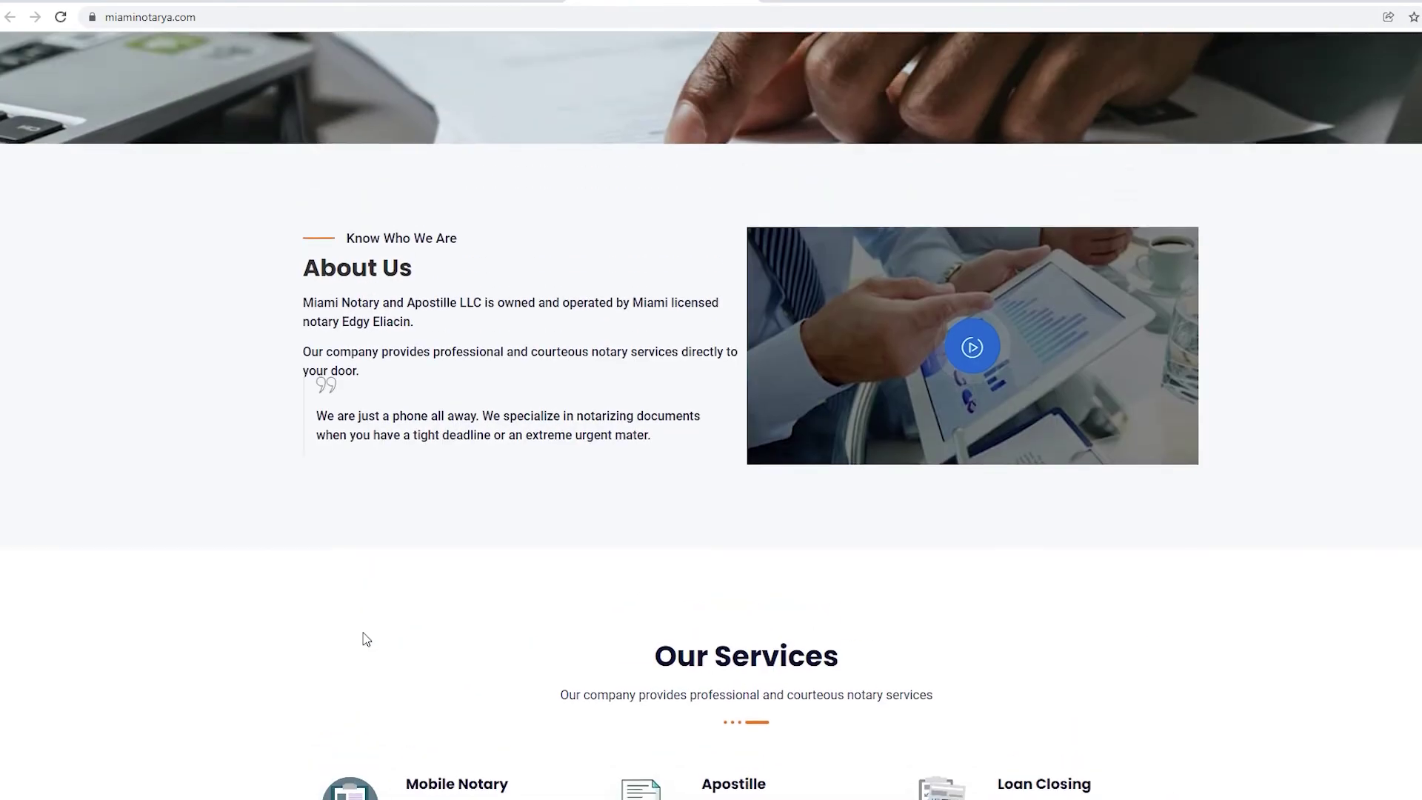
{"action": "key", "text": "ctrl+shift+Tab"}
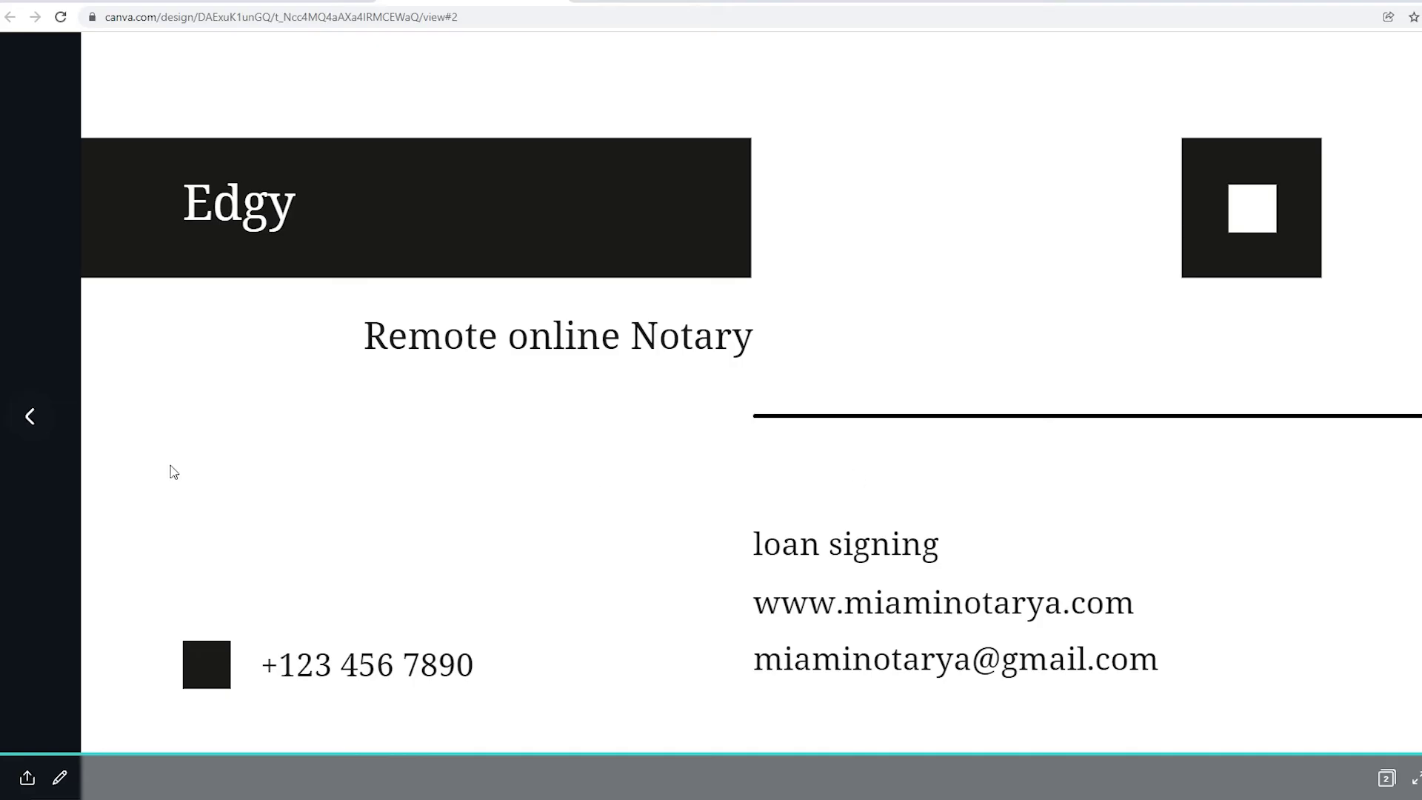
Return to the card's front side and copy the published card's address from the address bar.
{"action": "left_click", "coordinate": [31, 416]}
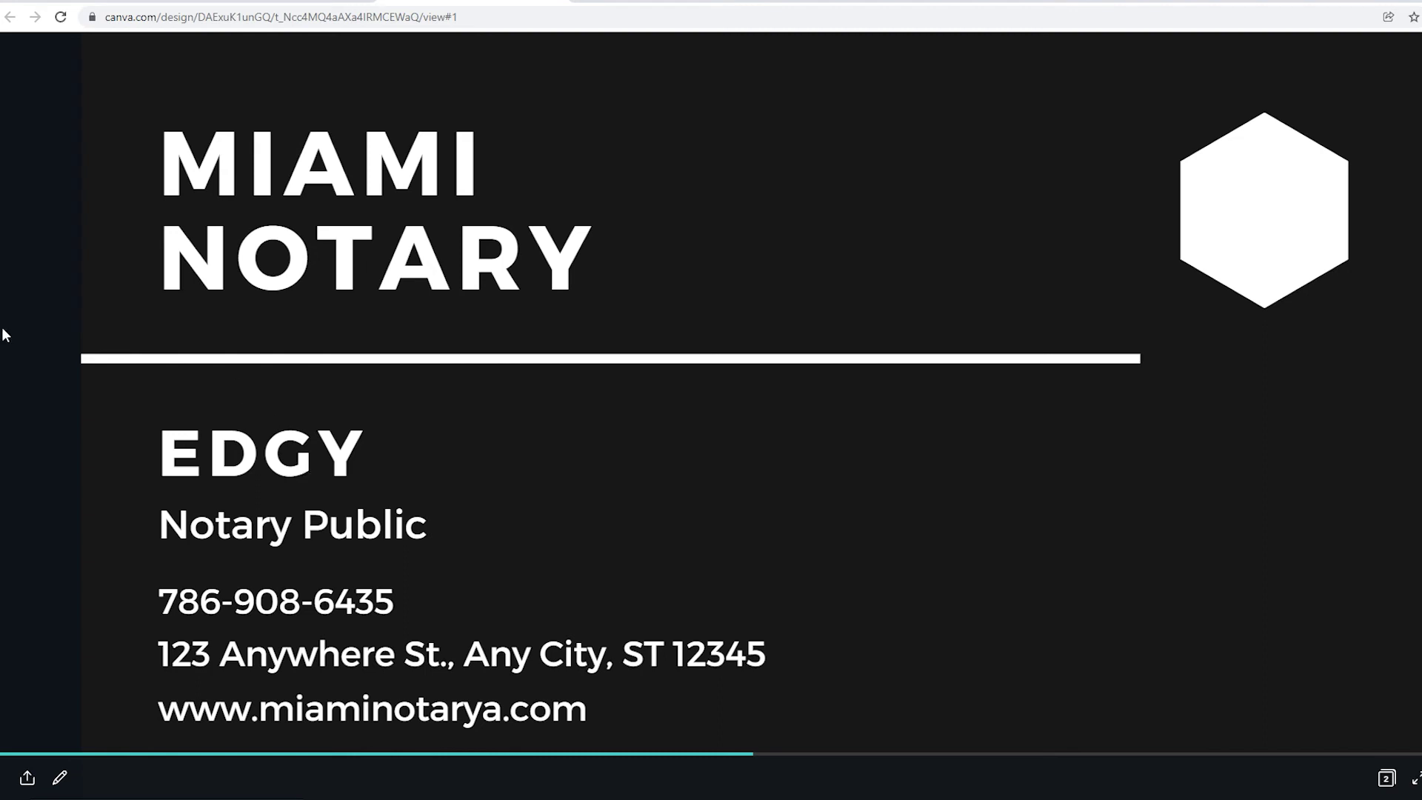
{"action": "triple_click", "coordinate": [172, 20]}
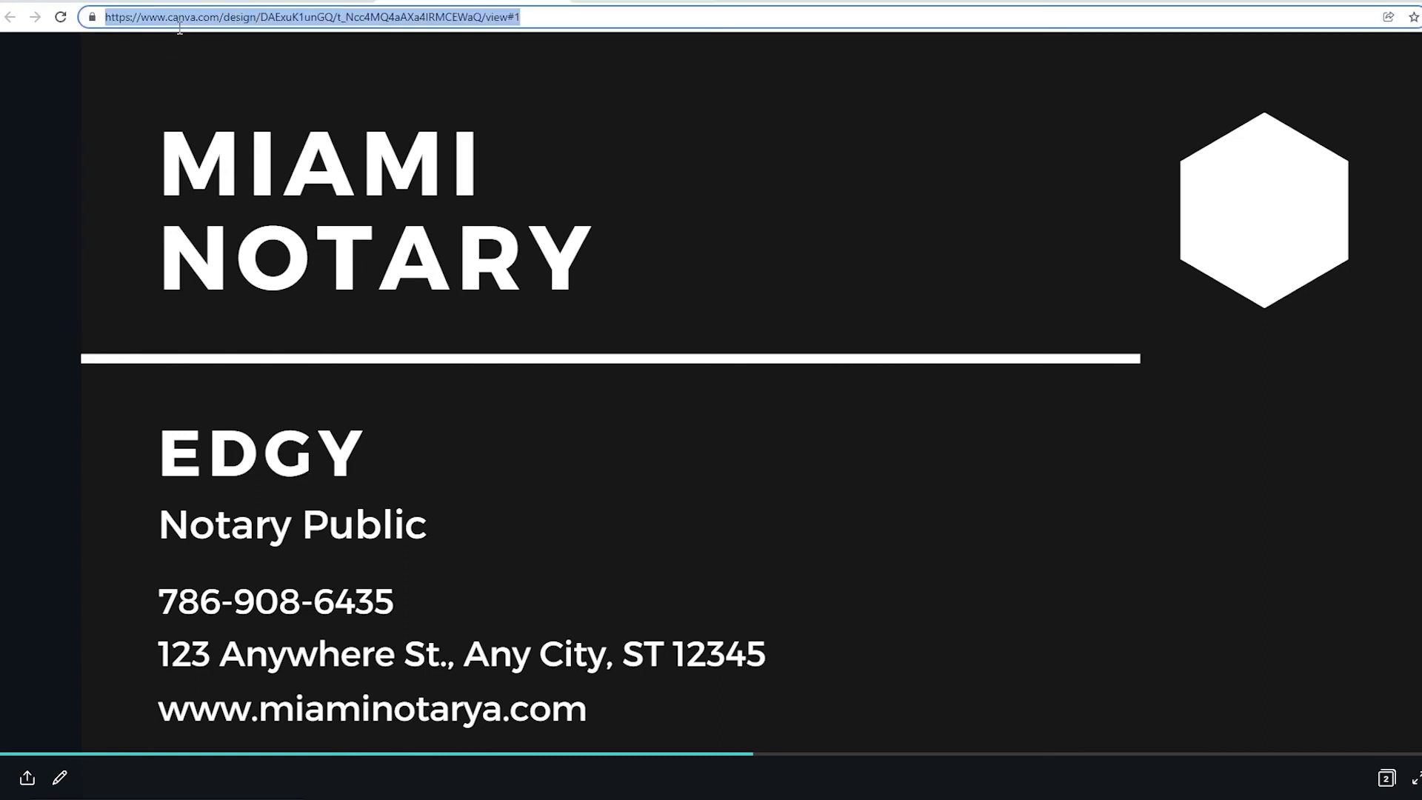
{"action": "right_click", "coordinate": [179, 23]}
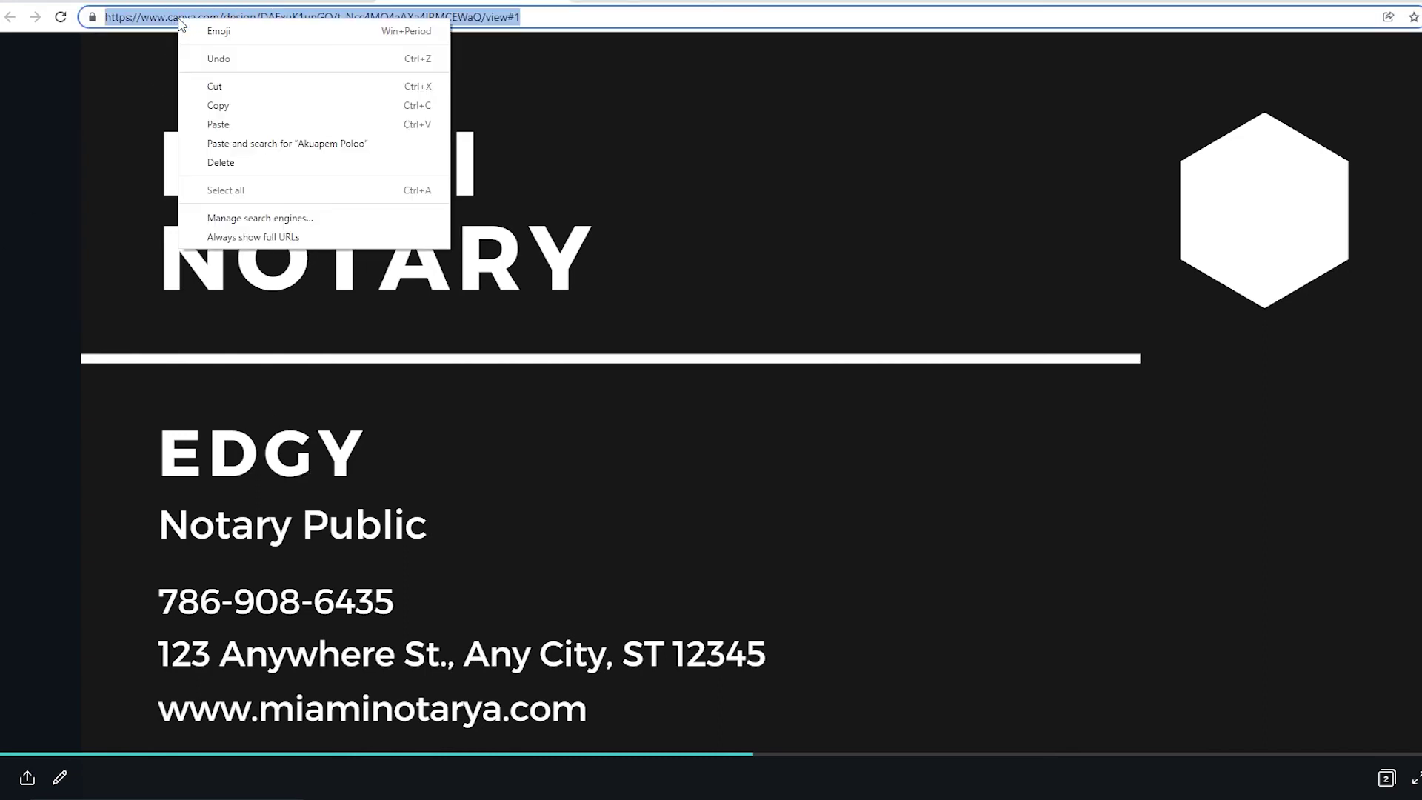
{"action": "left_click", "coordinate": [223, 104]}
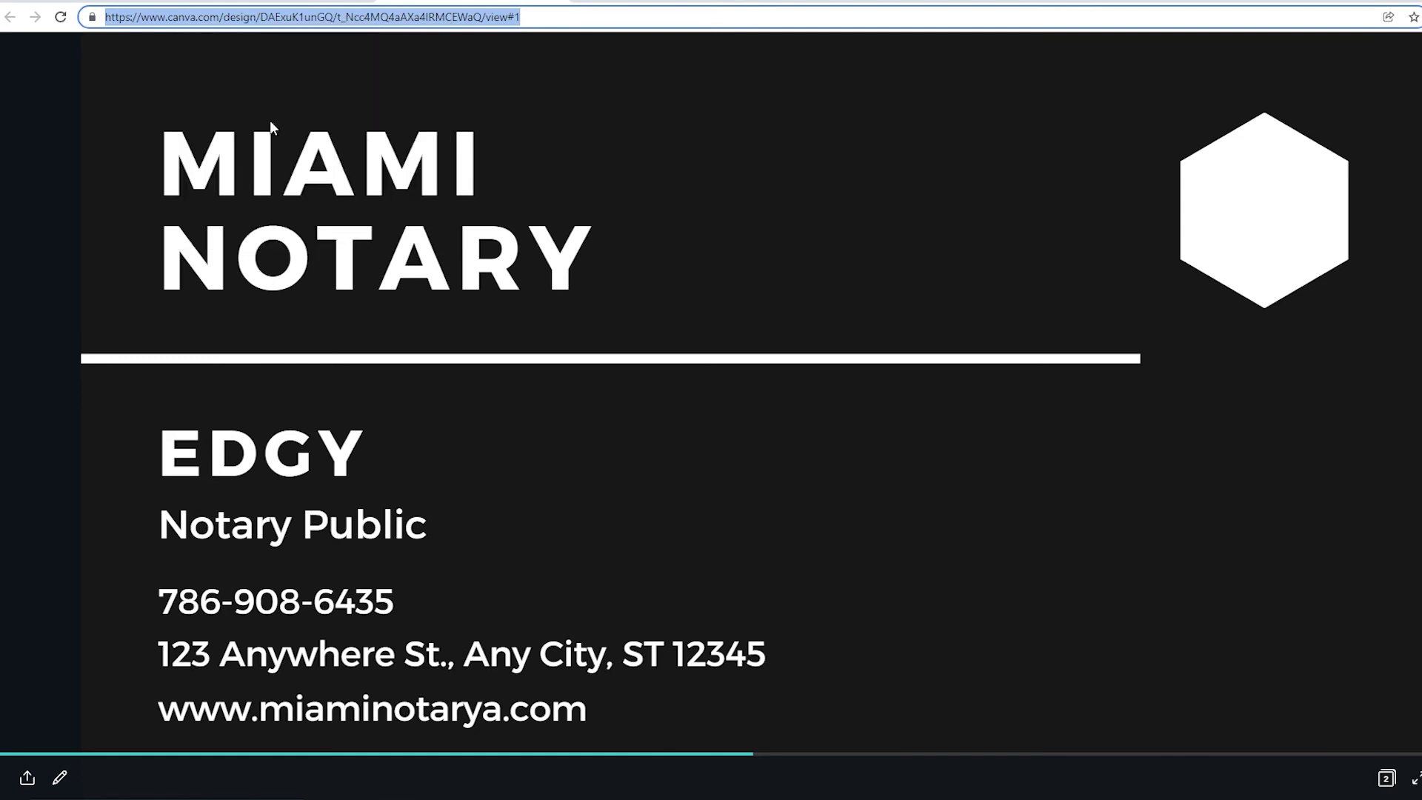
{"action": "right_click", "coordinate": [320, 32]}
{"action": "left_click", "coordinate": [363, 113]}
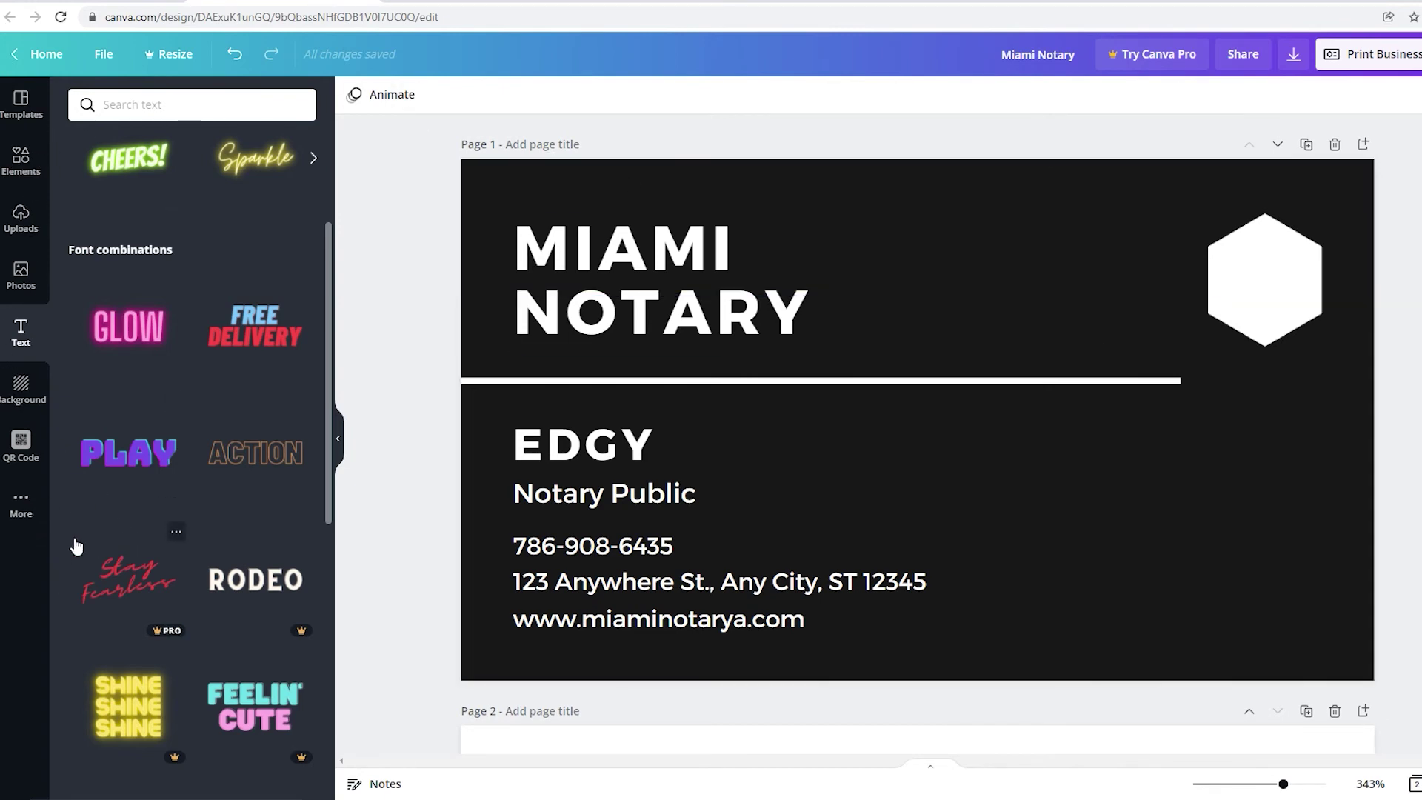
Generate a QR code from the pasted published-card address and add it to the front.
{"action": "left_click", "coordinate": [25, 518]}
{"action": "scroll", "coordinate": [311, 592], "scroll_direction": "down", "scroll_amount": 2}
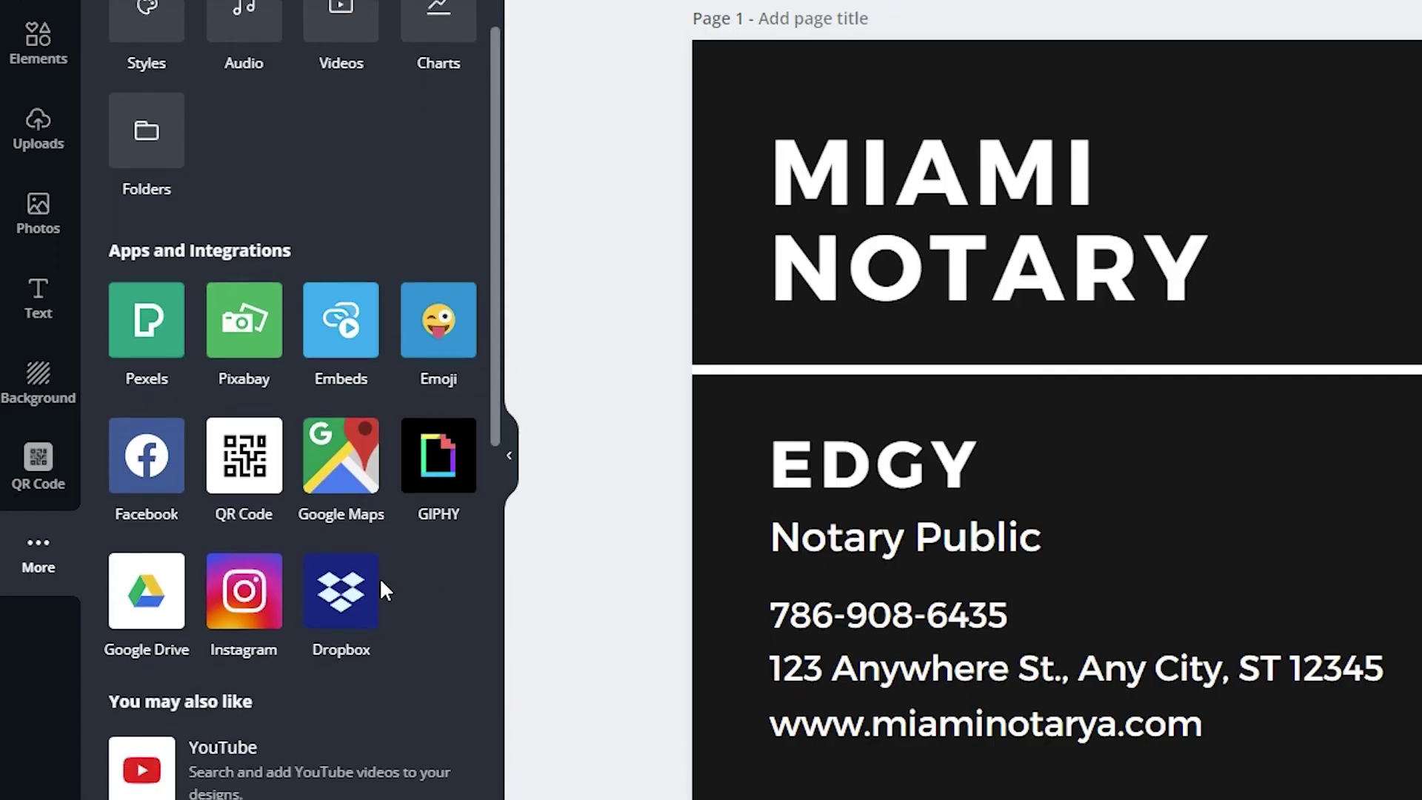
{"action": "left_click", "coordinate": [246, 467]}
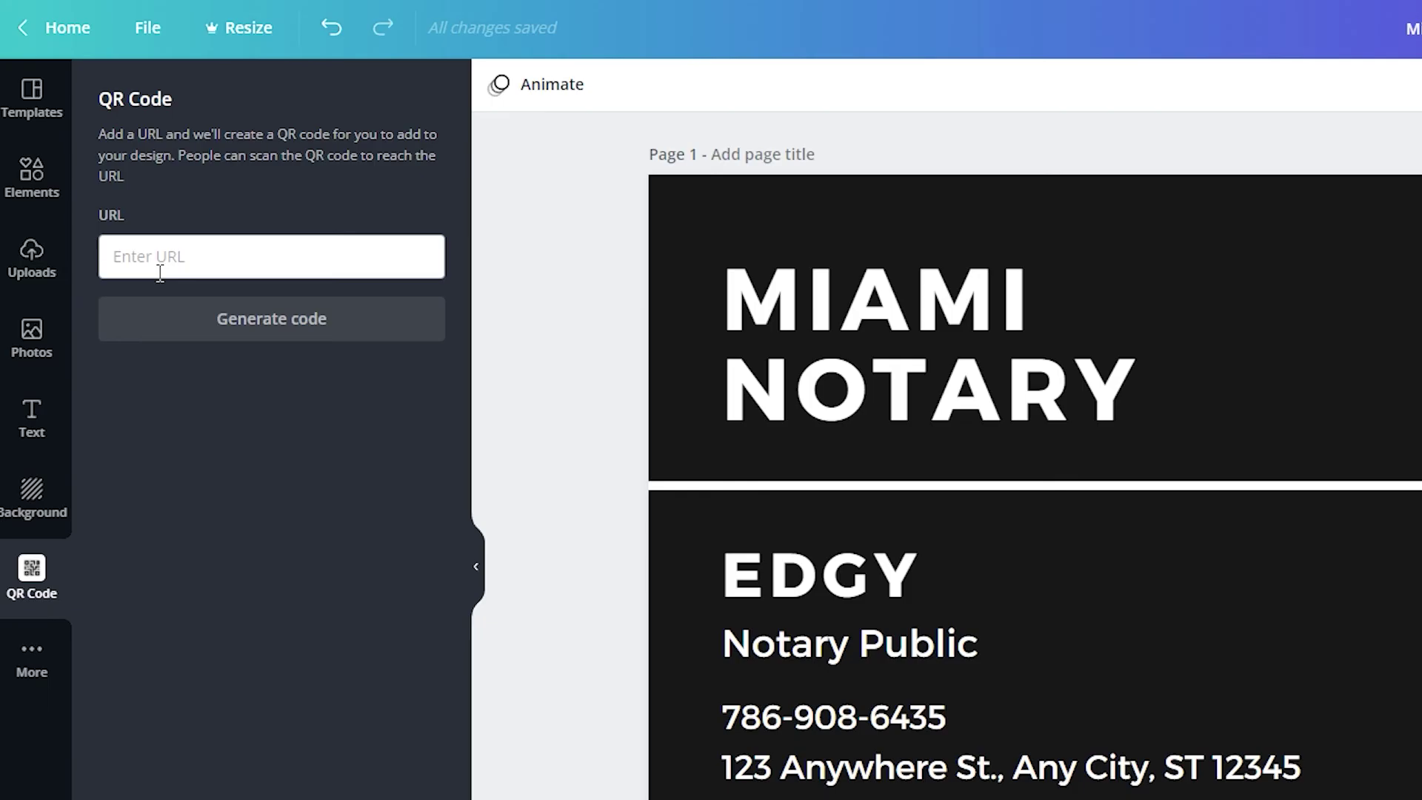
{"action": "right_click", "coordinate": [157, 261]}
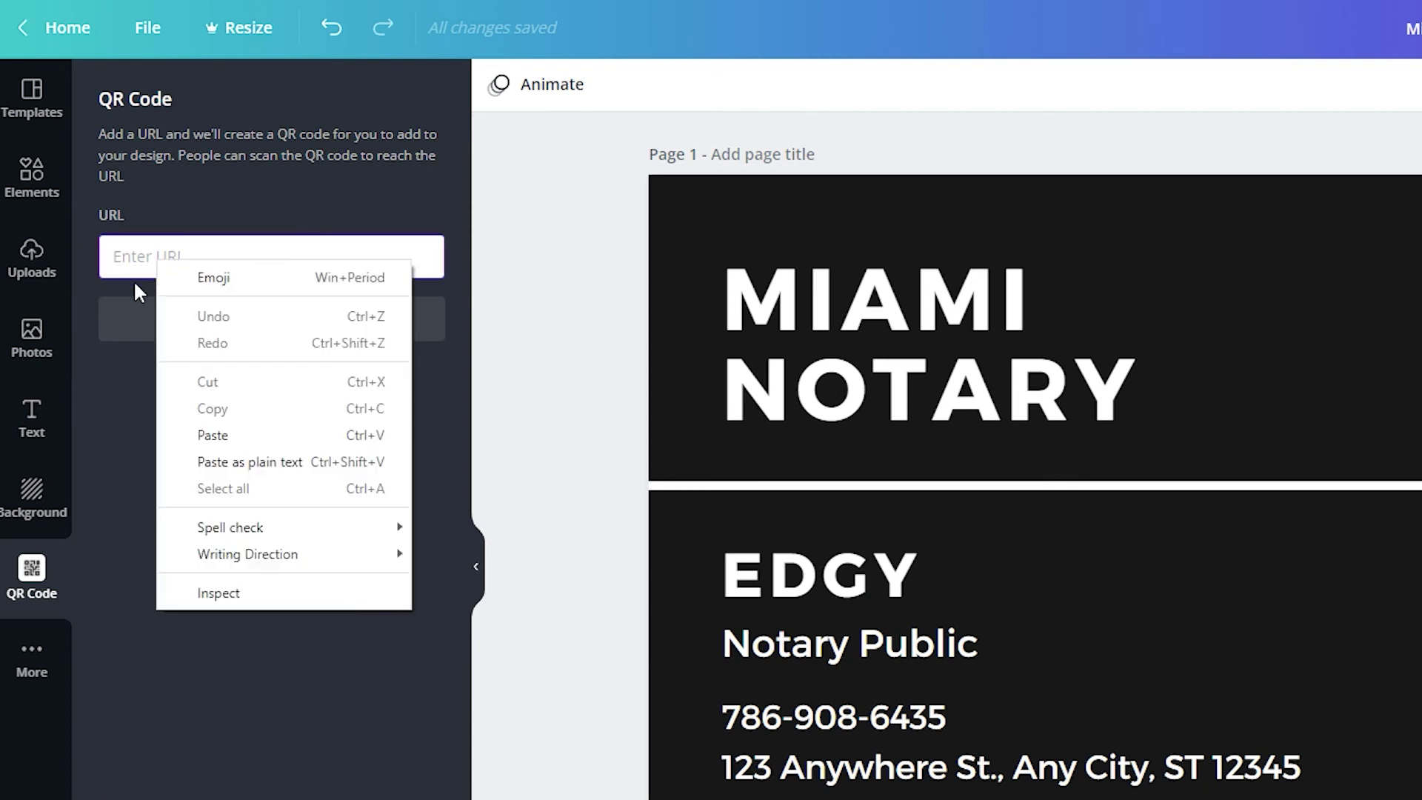
{"action": "left_click", "coordinate": [213, 436]}
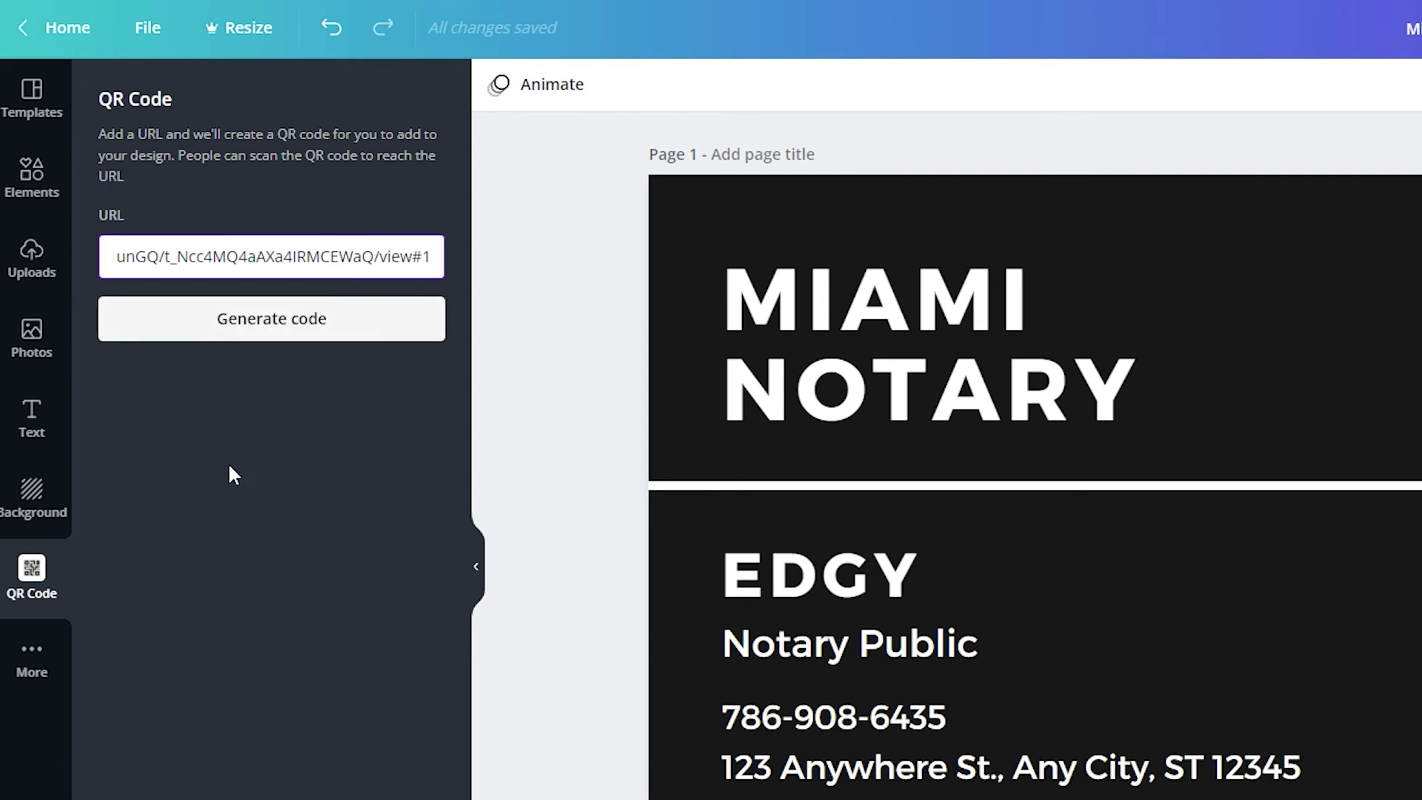
{"action": "left_click", "coordinate": [284, 335]}
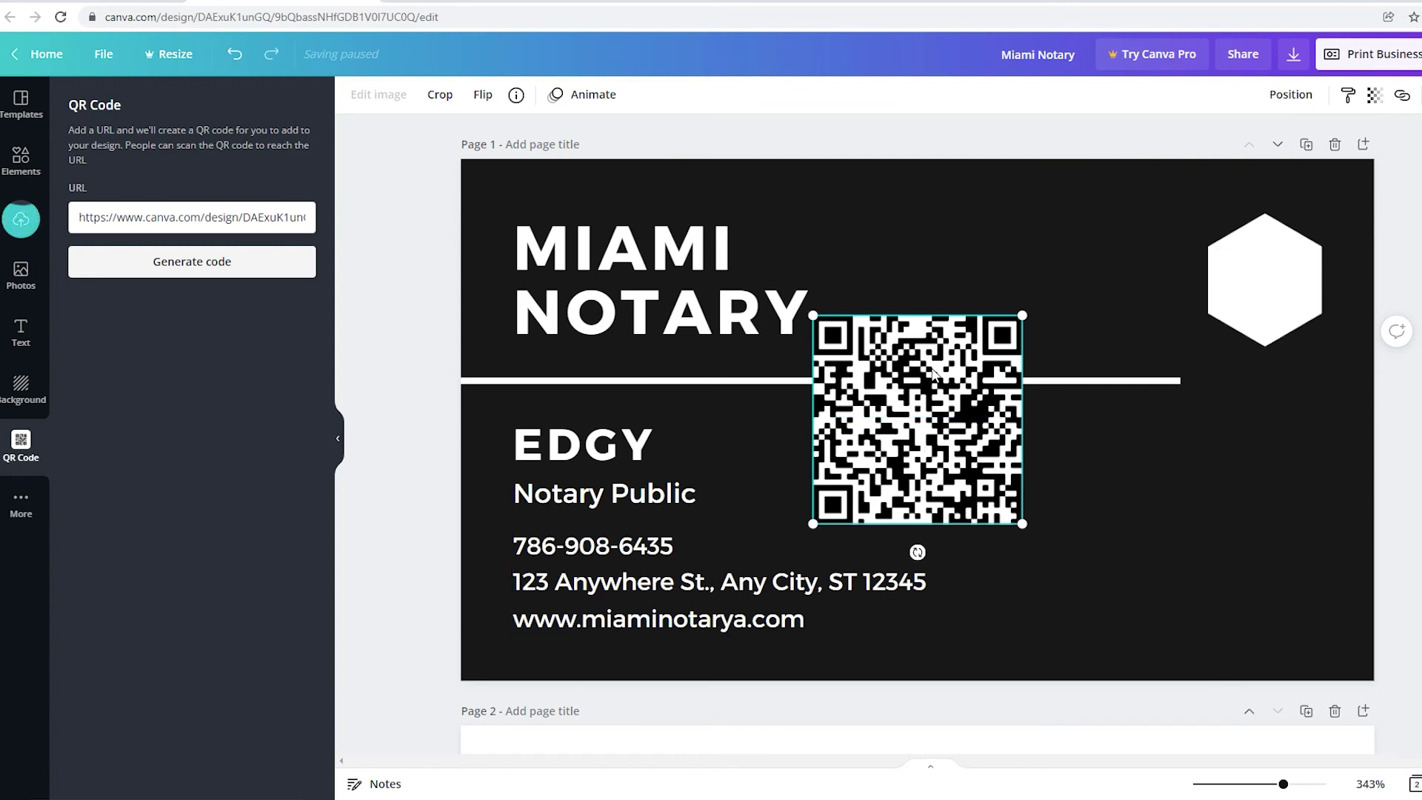
Shrink the QR code and tuck it under the divider line's right end near the hexagon.
{"action": "left_click_drag", "start_coordinate": [990, 465], "coordinate": [1196, 467]}
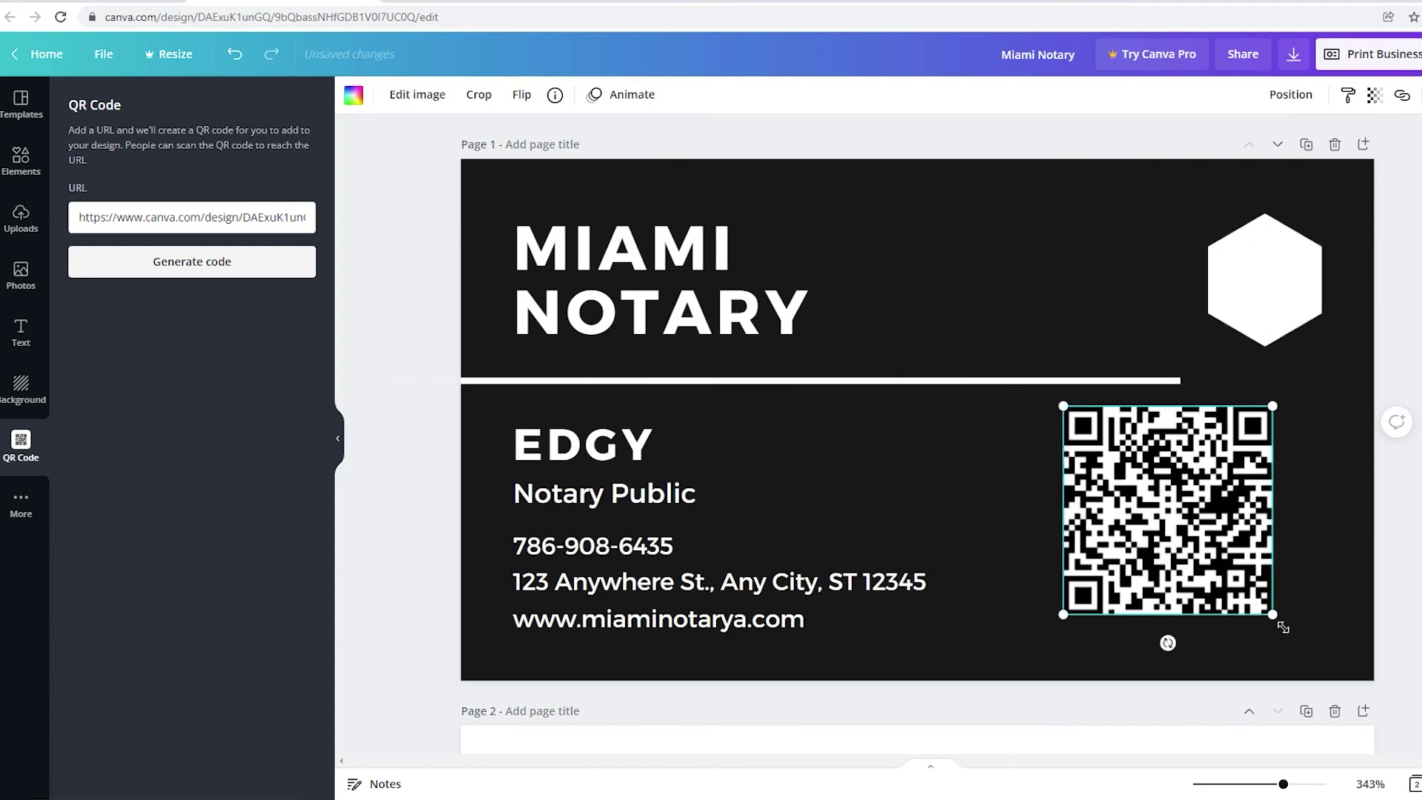
{"action": "left_click_drag", "start_coordinate": [1283, 627], "coordinate": [1208, 559]}
{"action": "left_click_drag", "start_coordinate": [1135, 482], "coordinate": [1102, 474]}
{"action": "left_click", "coordinate": [1124, 485]}
{"action": "left_click_drag", "start_coordinate": [1181, 503], "coordinate": [1173, 425]}
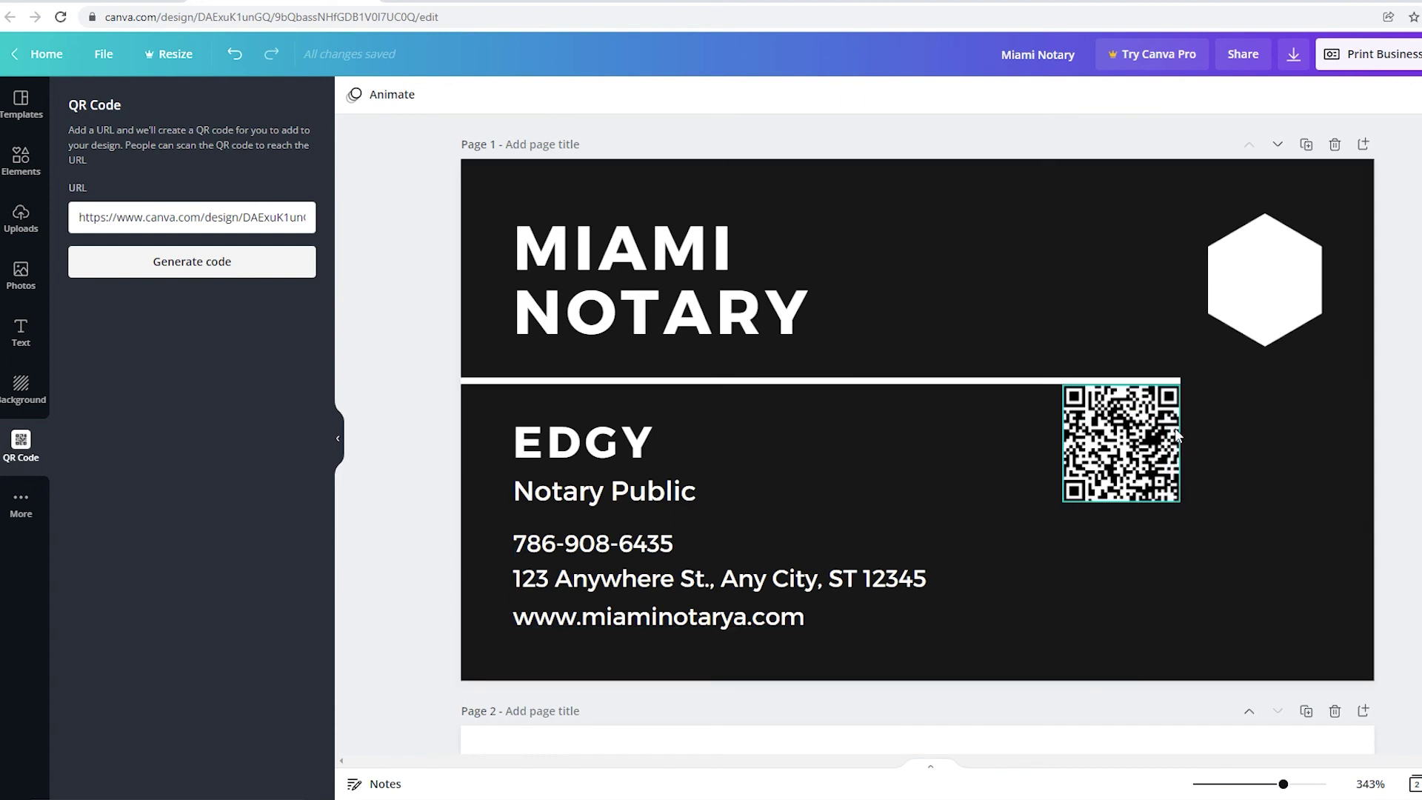
{"action": "scroll", "coordinate": [1200, 511], "scroll_direction": "down", "scroll_amount": 6}
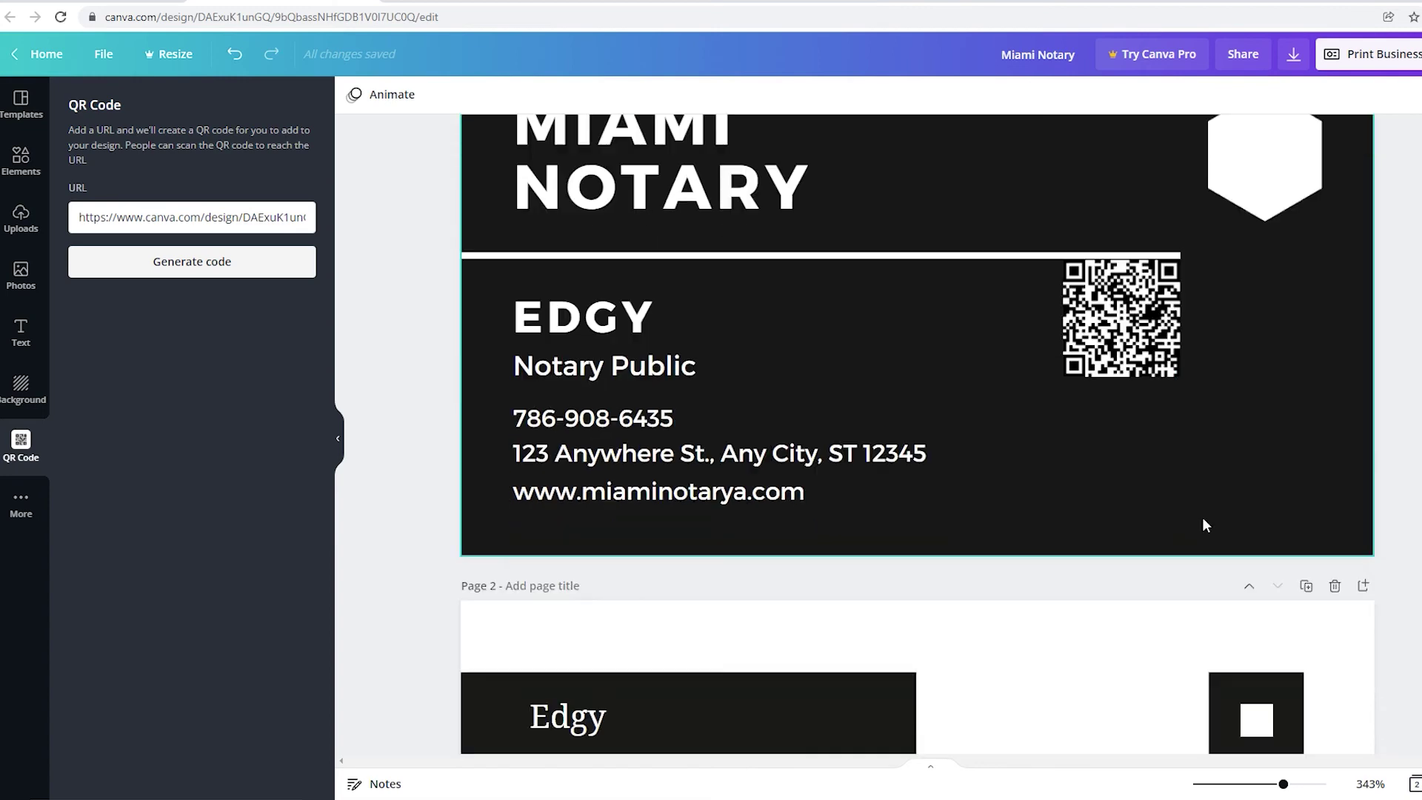
{"action": "scroll", "coordinate": [1202, 514], "scroll_direction": "up", "scroll_amount": 6}
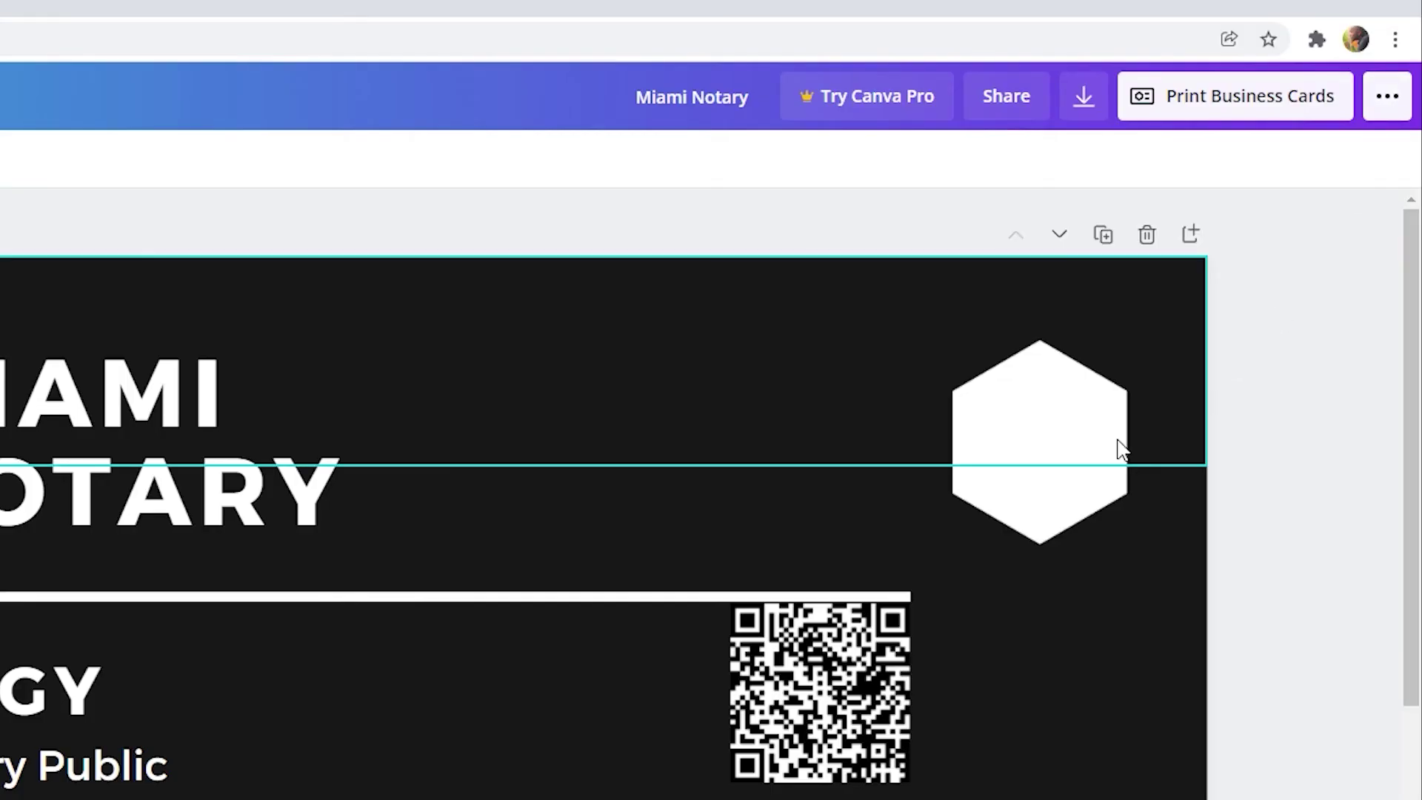
Download both card pages as PNG images into Miami Notary.zip and open the downloaded file's options.
{"action": "left_click", "coordinate": [1389, 103]}
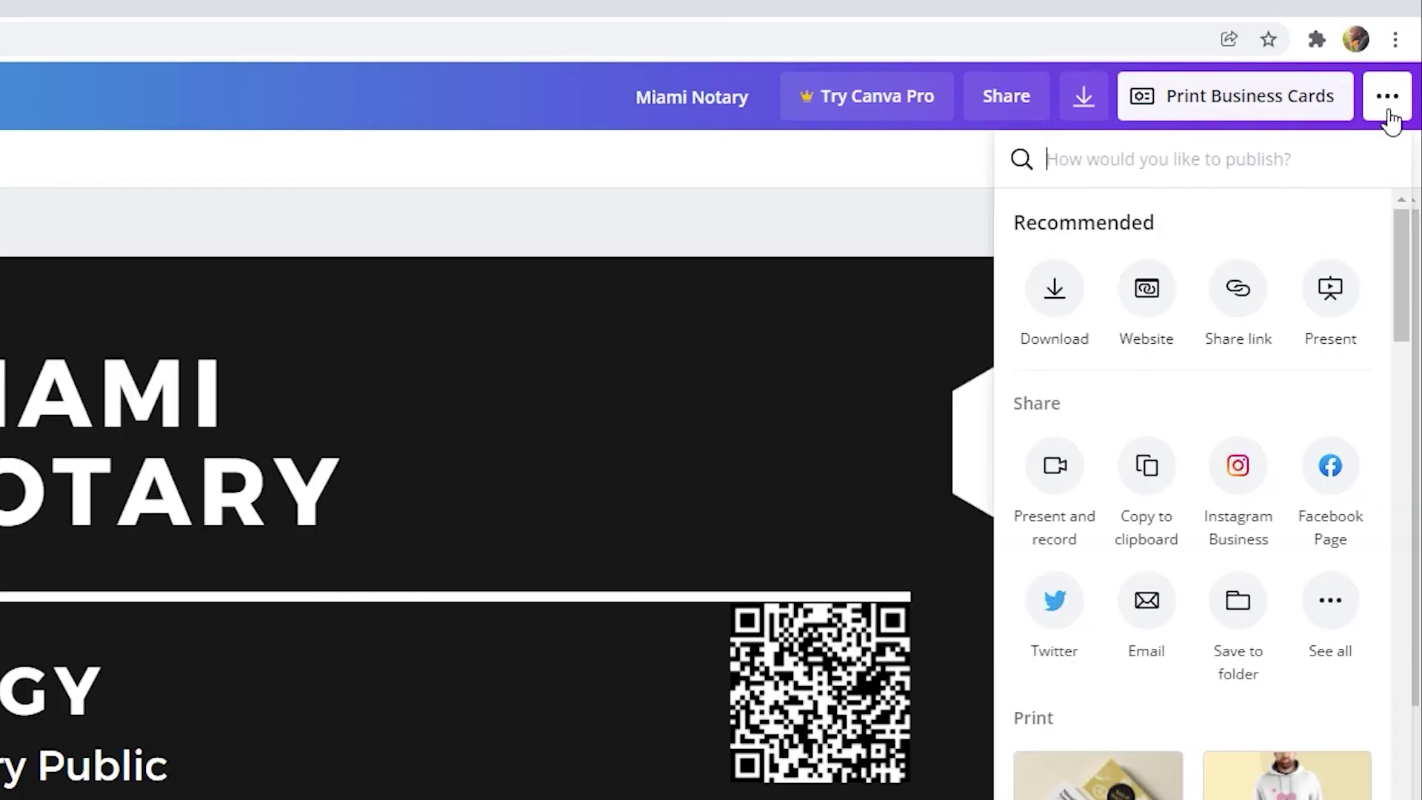
{"action": "left_click", "coordinate": [1065, 297]}
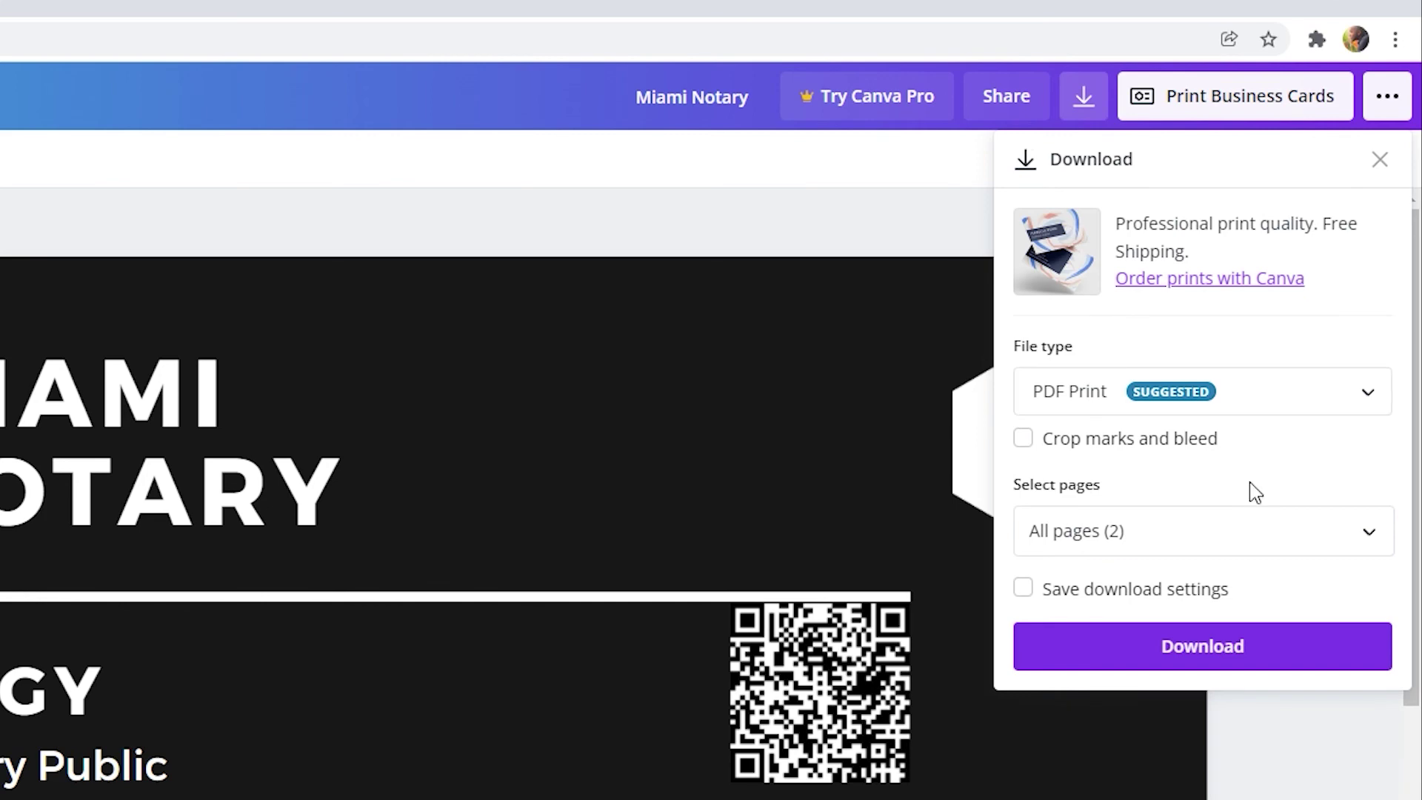
{"action": "left_click", "coordinate": [1279, 419]}
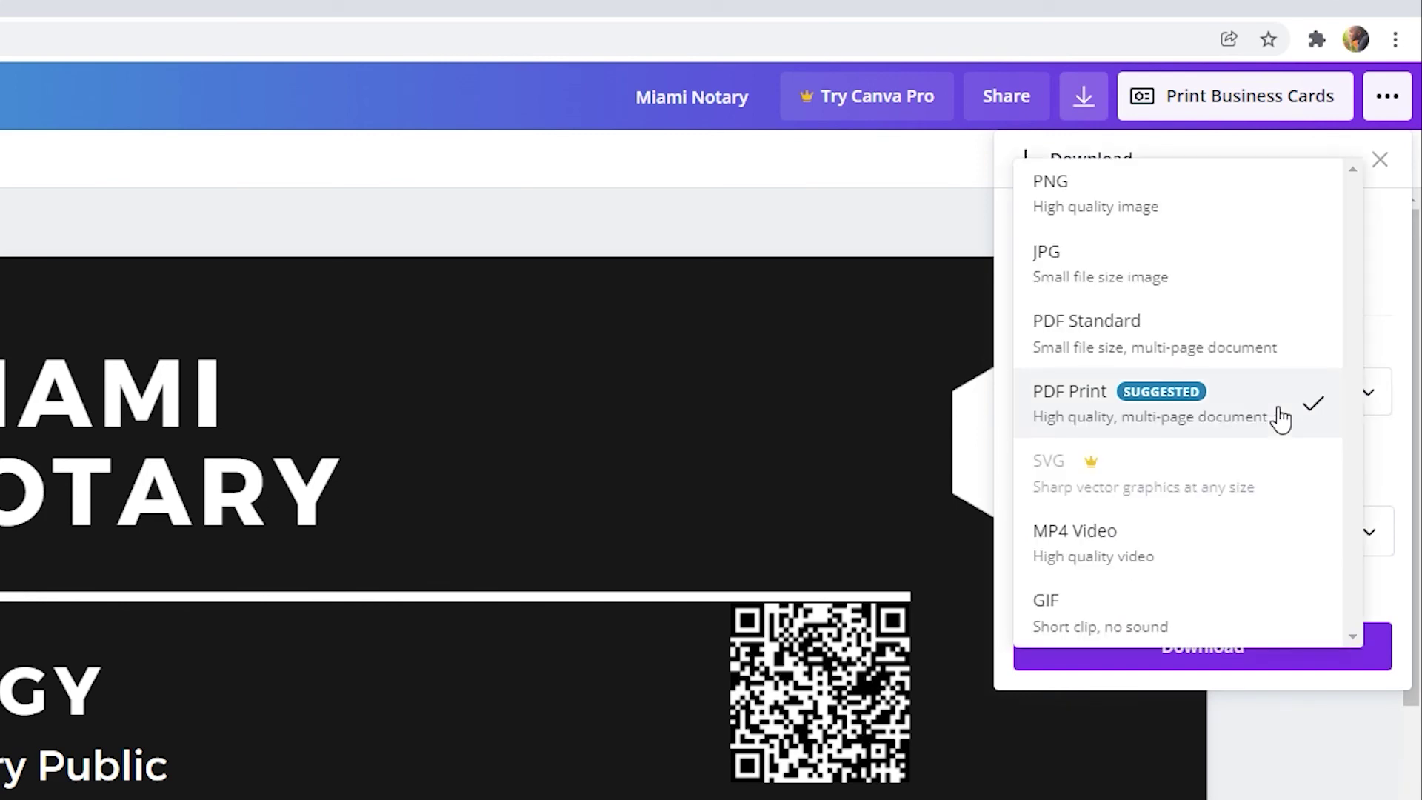
{"action": "left_click", "coordinate": [1147, 220]}
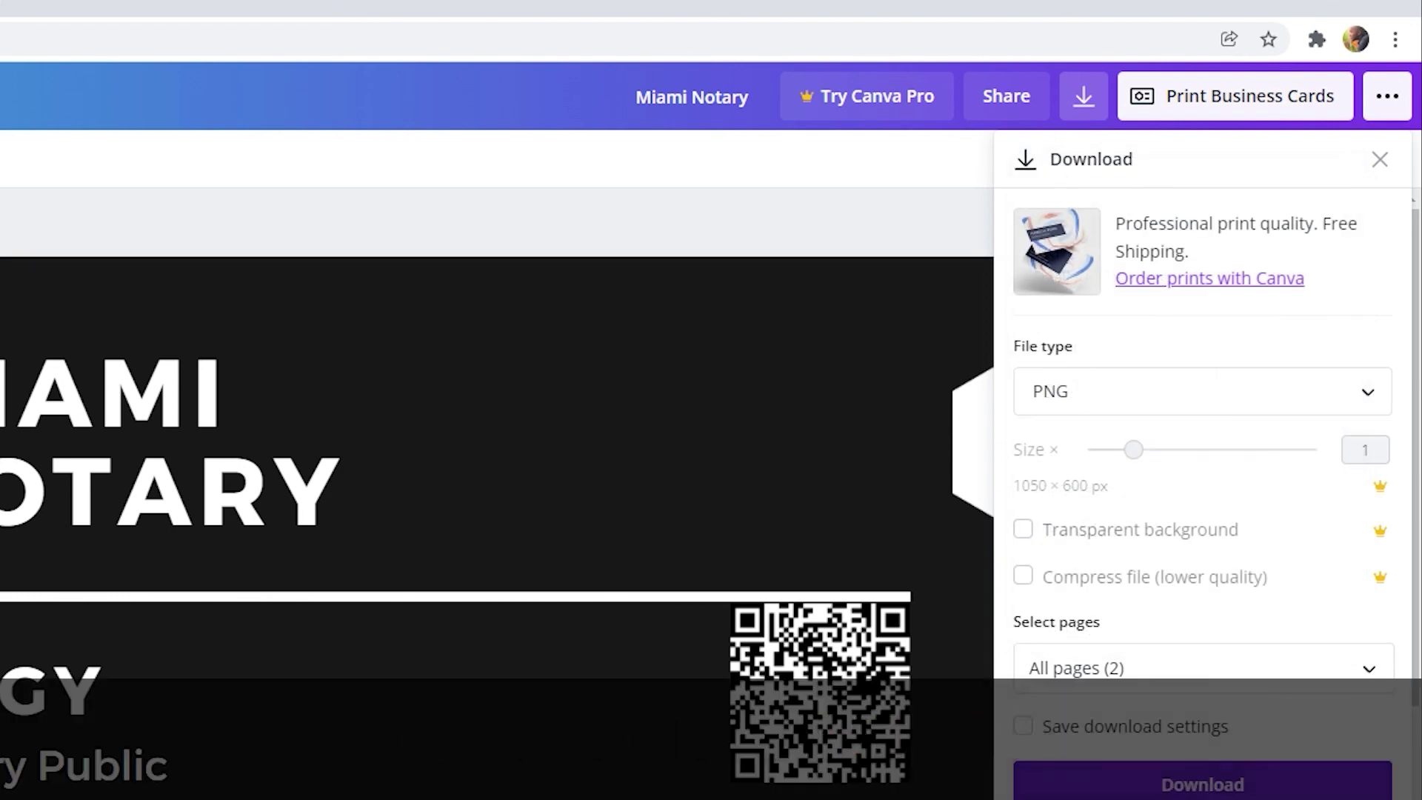
{"action": "left_click", "coordinate": [1202, 784]}
{"action": "left_click", "coordinate": [161, 778]}
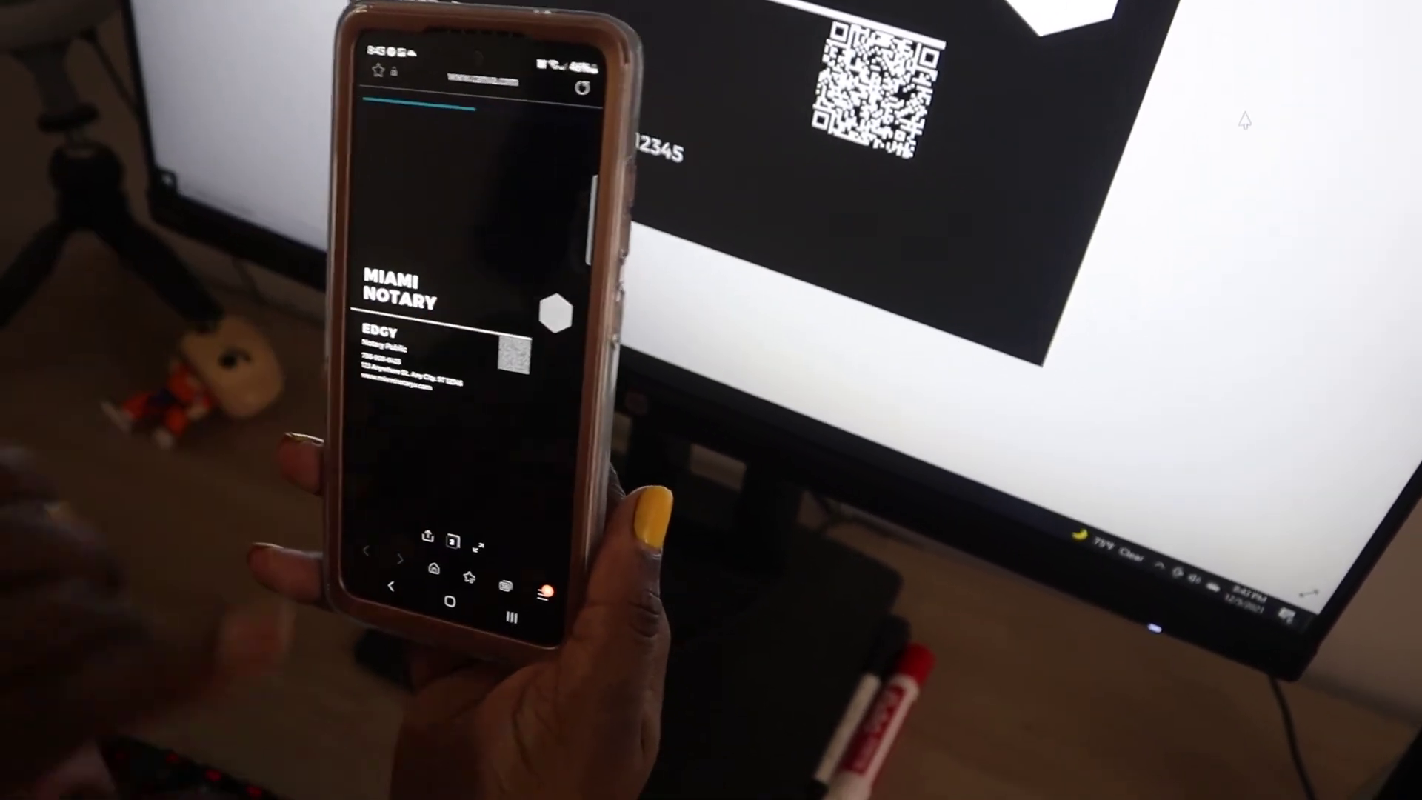
Scroll down the miaminotarya.com site on the phone to view its Mobile Notary, Apostille and Loan Closing services.
{"action": "scroll", "coordinate": [508, 317], "scroll_direction": "down", "scroll_amount": 5}
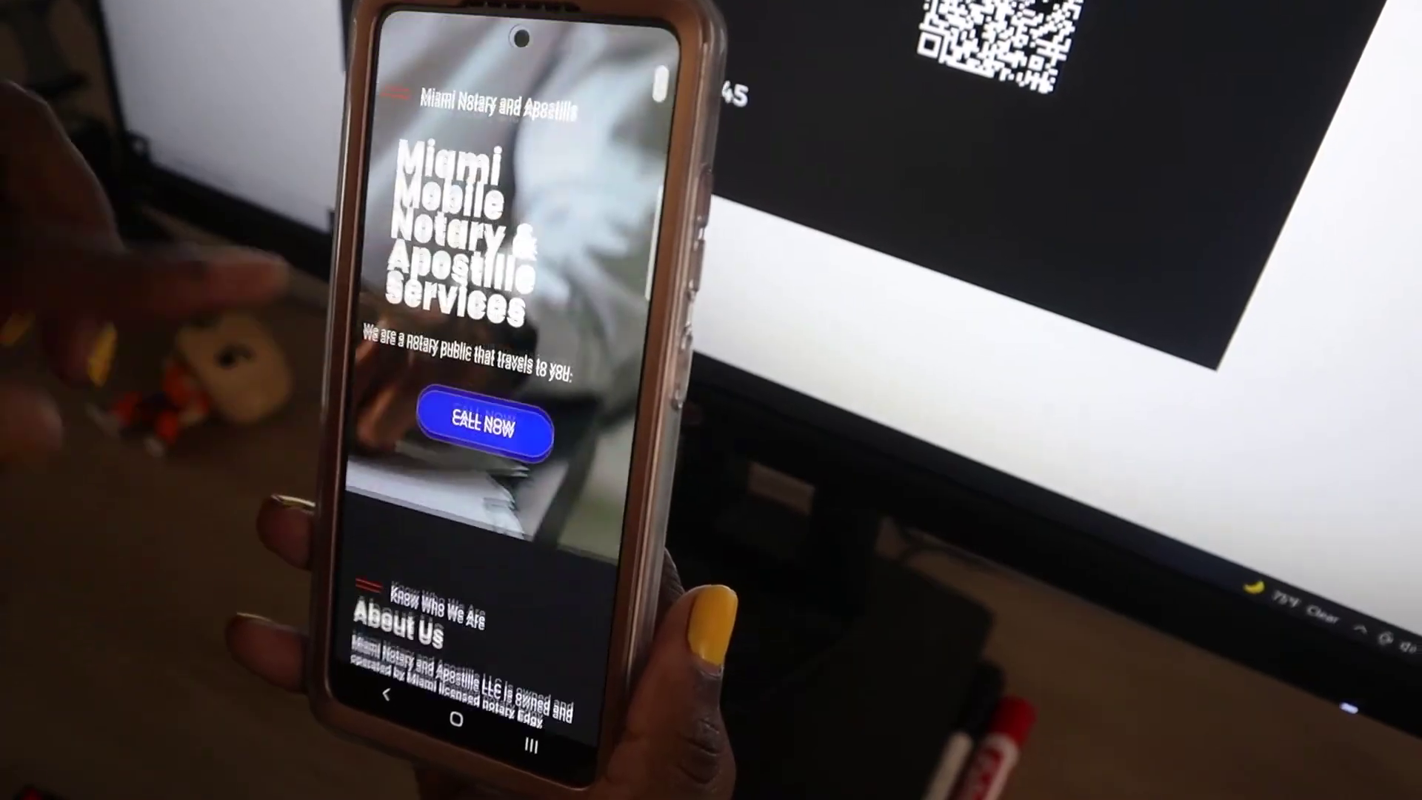
{"action": "scroll", "coordinate": [481, 371], "scroll_direction": "down", "scroll_amount": 8}
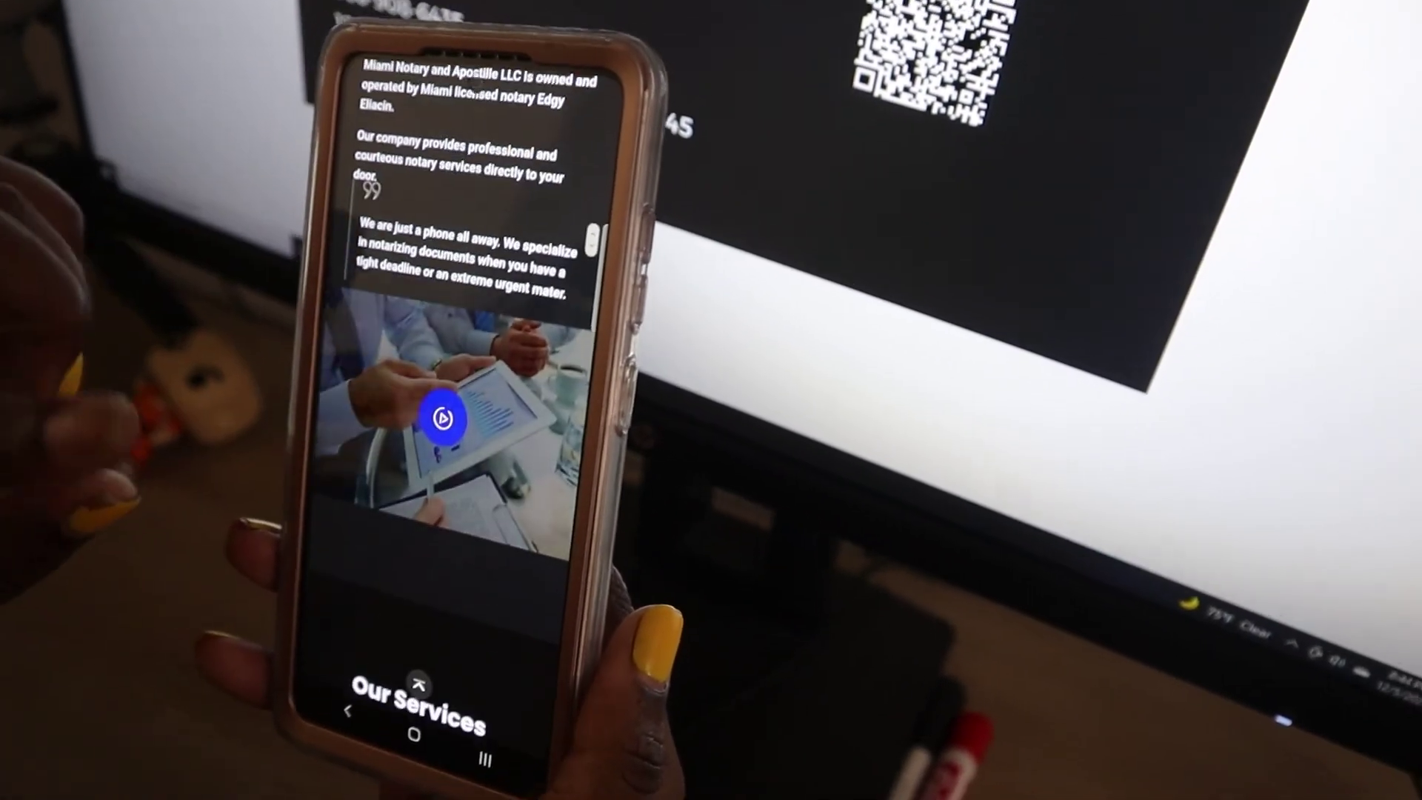
{"action": "scroll", "coordinate": [474, 415], "scroll_direction": "down", "scroll_amount": 5}
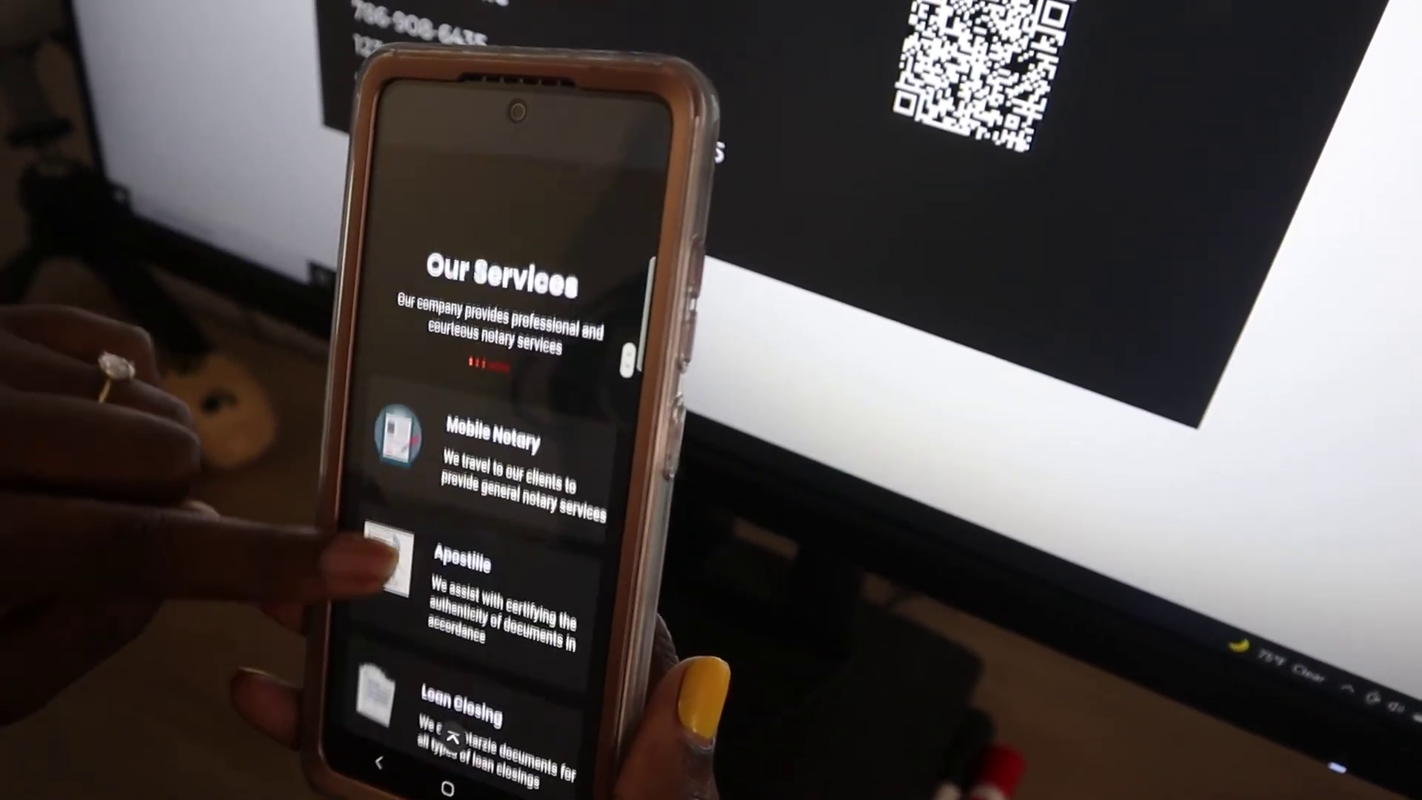
{"action": "scroll", "coordinate": [481, 444], "scroll_direction": "down", "scroll_amount": 3}
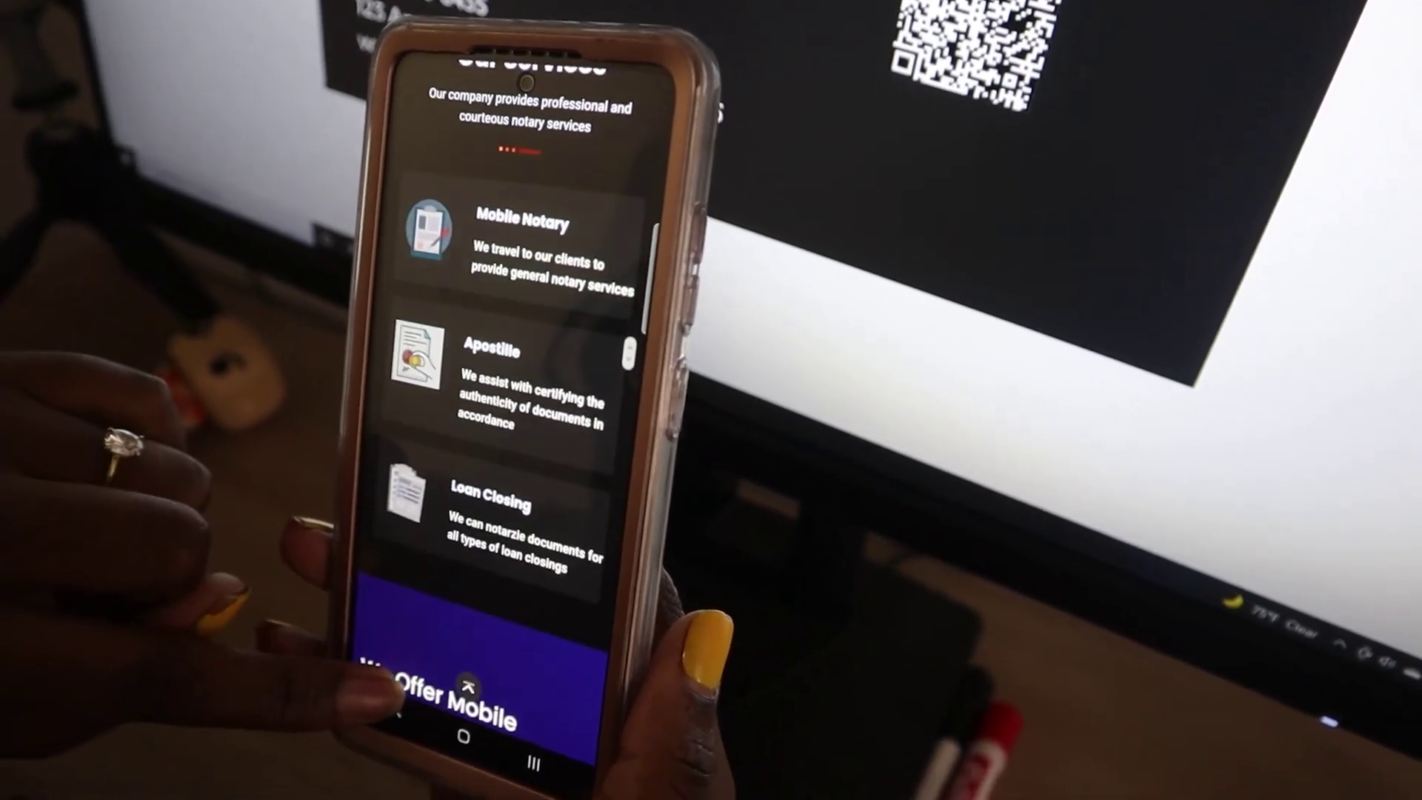